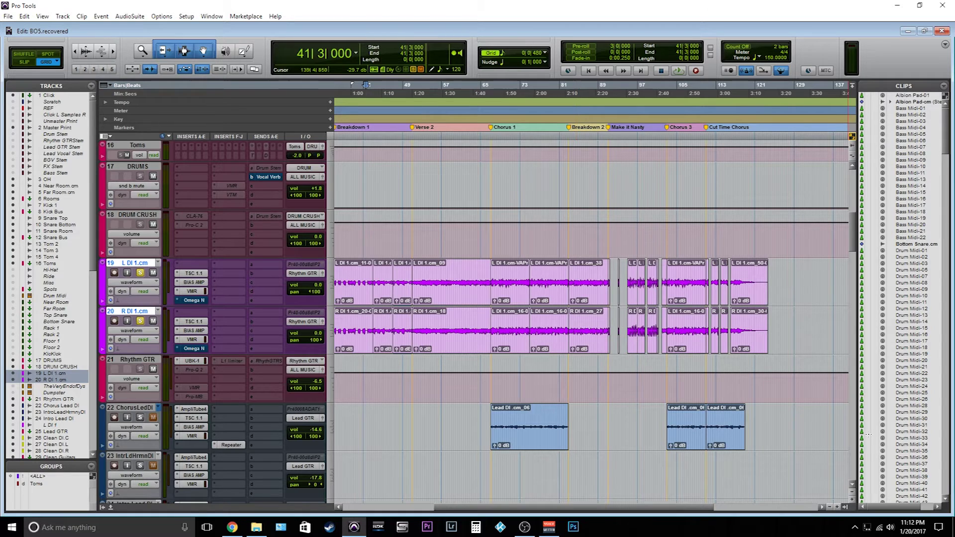
Step: Hide the clips list and narrow the track list to free up space for the edit timeline
{"action": "left_click", "coordinate": [845, 507]}
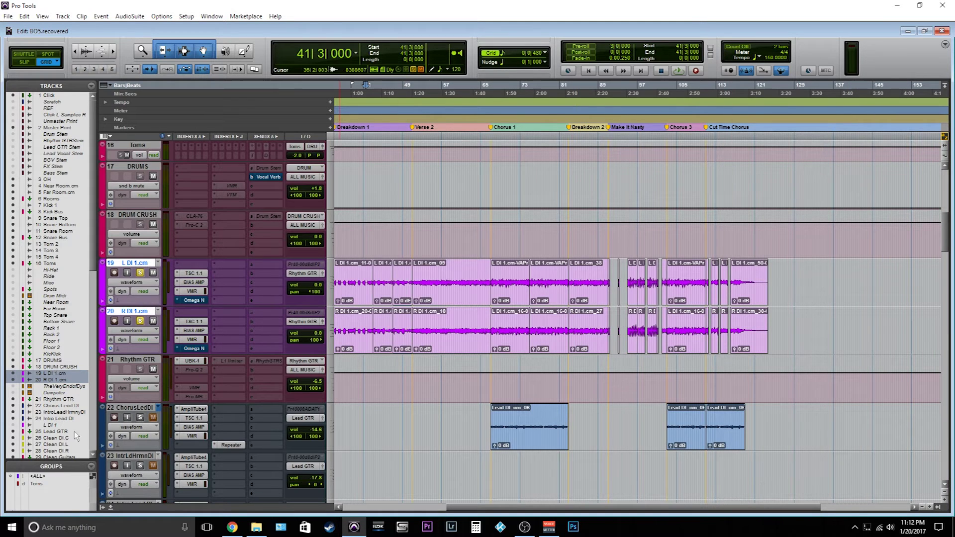
{"action": "left_click", "coordinate": [102, 507]}
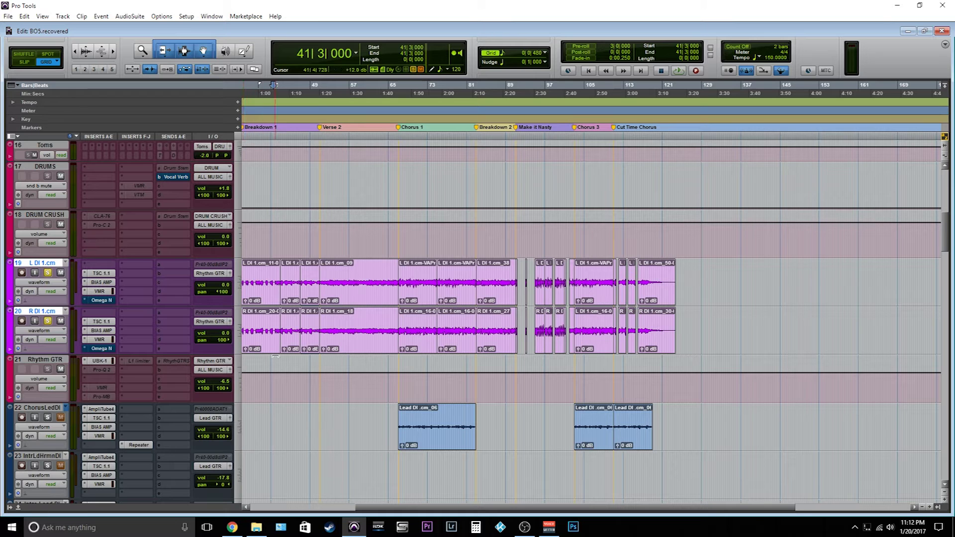
{"action": "left_click", "coordinate": [10, 507]}
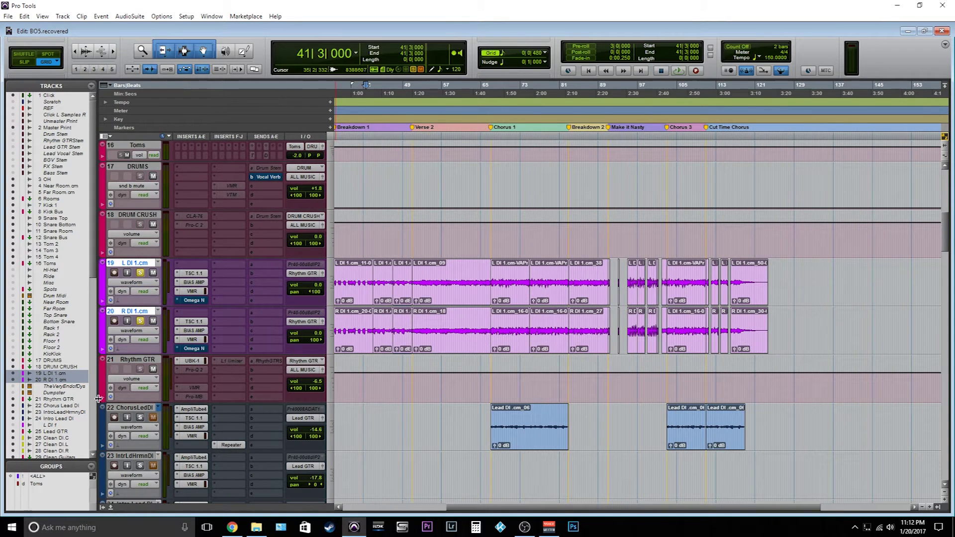
{"action": "left_click_drag", "start_coordinate": [86, 397], "coordinate": [60, 397]}
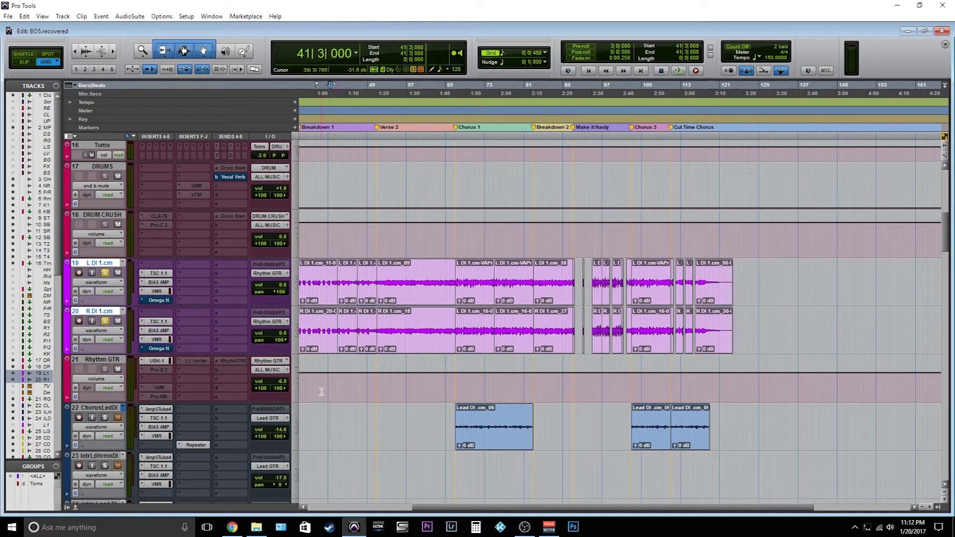
Step: Look through the session's drum, guitar, bass, vocal and effects tracks with the whole song arrangement in view
{"action": "left_click", "coordinate": [326, 414]}
{"action": "scroll", "coordinate": [326, 414], "scroll_direction": "up", "scroll_amount": 10}
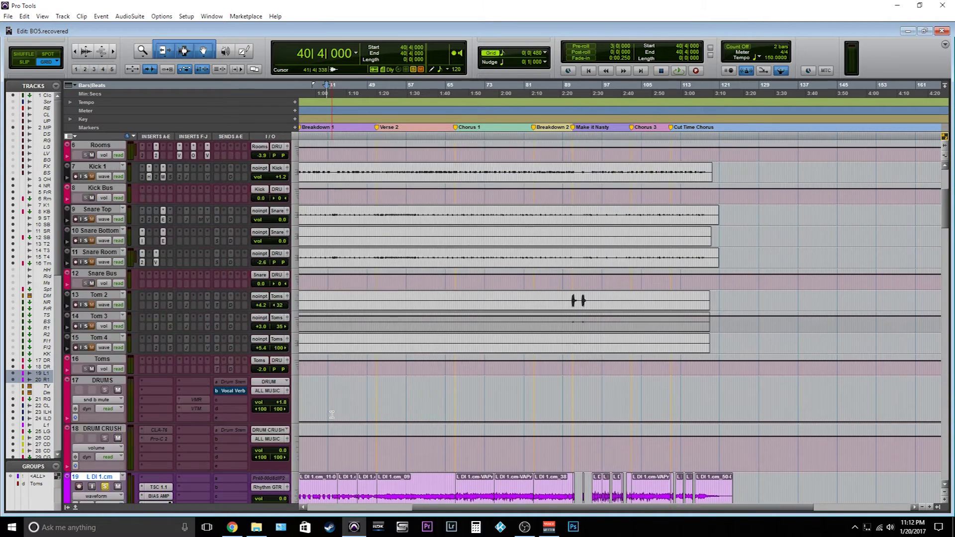
{"action": "scroll", "coordinate": [332, 415], "scroll_direction": "down", "scroll_amount": 10}
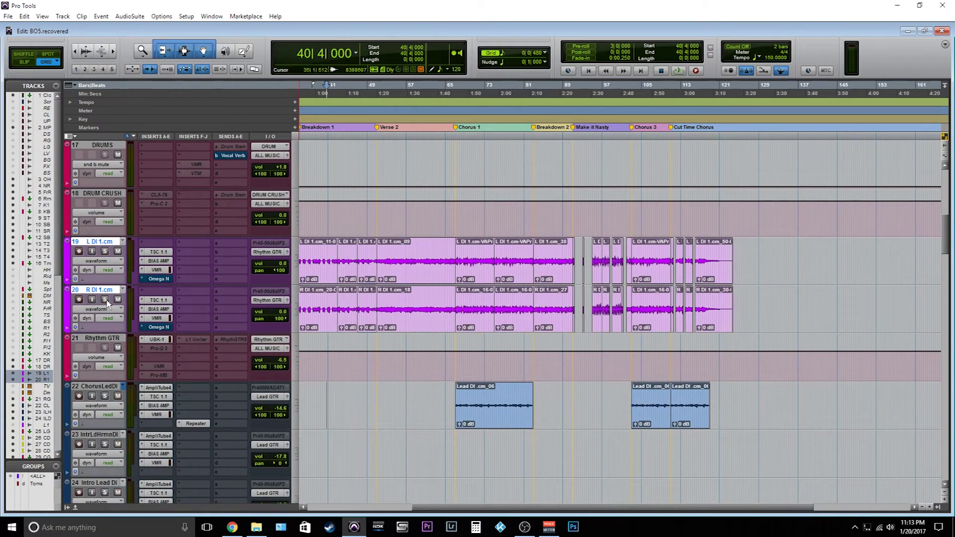
{"action": "scroll", "coordinate": [433, 302], "scroll_direction": "down", "scroll_amount": 5}
{"action": "scroll", "coordinate": [433, 302], "scroll_direction": "down", "scroll_amount": 5}
{"action": "scroll", "coordinate": [403, 304], "scroll_direction": "down", "scroll_amount": 3}
{"action": "scroll", "coordinate": [398, 305], "scroll_direction": "up", "scroll_amount": 3}
{"action": "scroll", "coordinate": [326, 347], "scroll_direction": "up", "scroll_amount": 3}
{"action": "scroll", "coordinate": [322, 347], "scroll_direction": "down", "scroll_amount": 3}
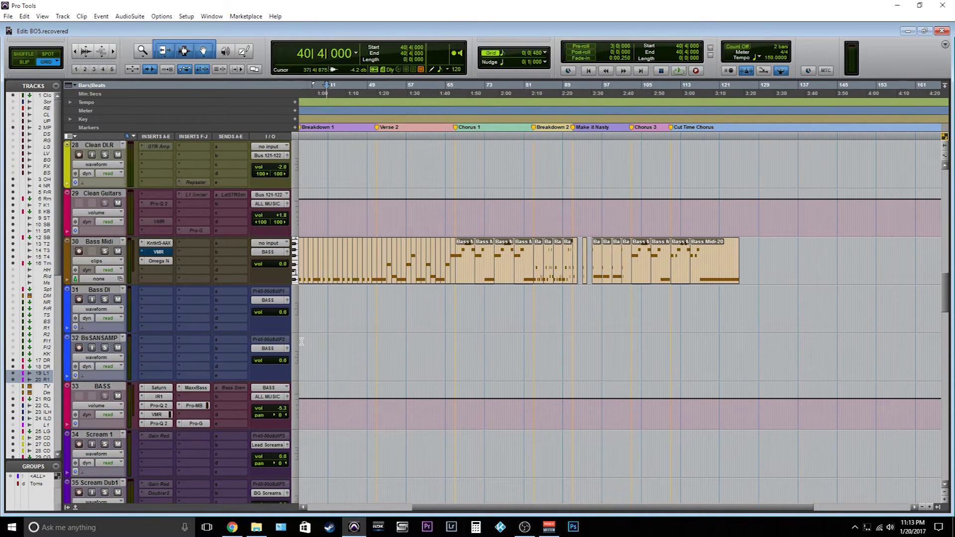
{"action": "key", "text": "r"}
{"action": "key", "text": "r"}
{"action": "scroll", "coordinate": [393, 274], "scroll_direction": "down", "scroll_amount": 10}
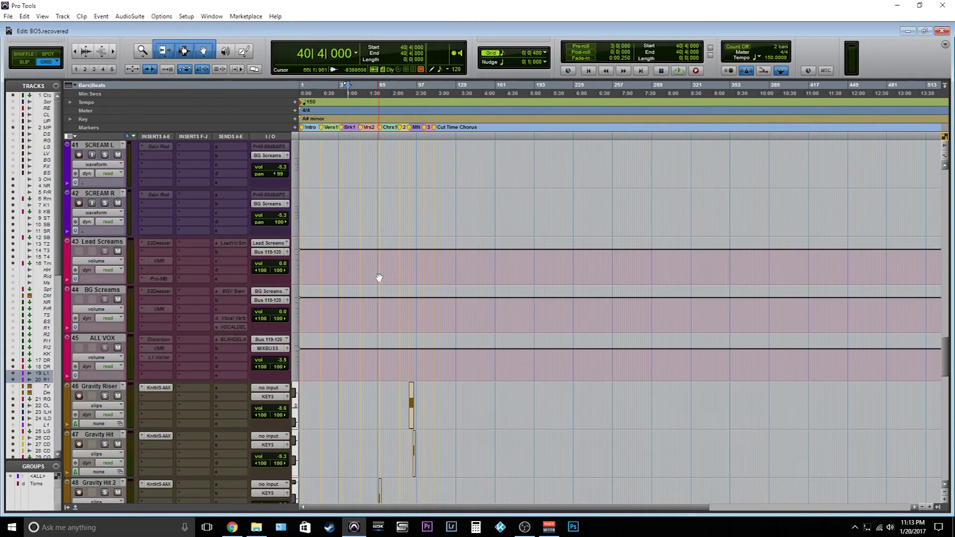
{"action": "scroll", "coordinate": [382, 276], "scroll_direction": "up", "scroll_amount": 4}
{"action": "scroll", "coordinate": [382, 278], "scroll_direction": "up", "scroll_amount": 15}
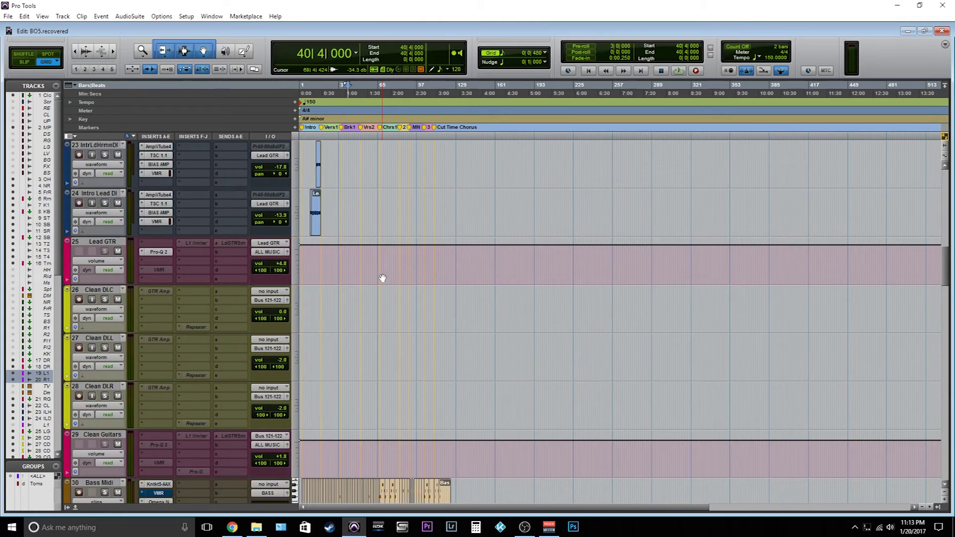
{"action": "scroll", "coordinate": [382, 278], "scroll_direction": "up", "scroll_amount": 6}
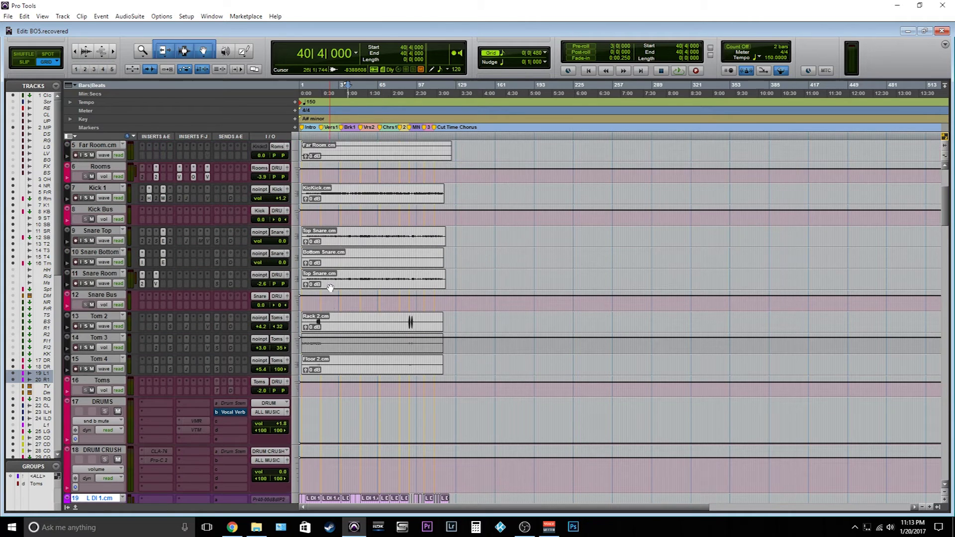
Step: Solo the Snare Top track and open its Electra DSP insert, placing the plug-in window clear of the snare waveform
{"action": "left_click", "coordinate": [85, 241]}
{"action": "left_click_drag", "start_coordinate": [351, 176], "coordinate": [590, 94]}
{"action": "left_click", "coordinate": [361, 238]}
{"action": "key", "text": "t"}
{"action": "key", "text": "t"}
{"action": "scroll", "coordinate": [367, 273], "scroll_direction": "right", "scroll_amount": 3}
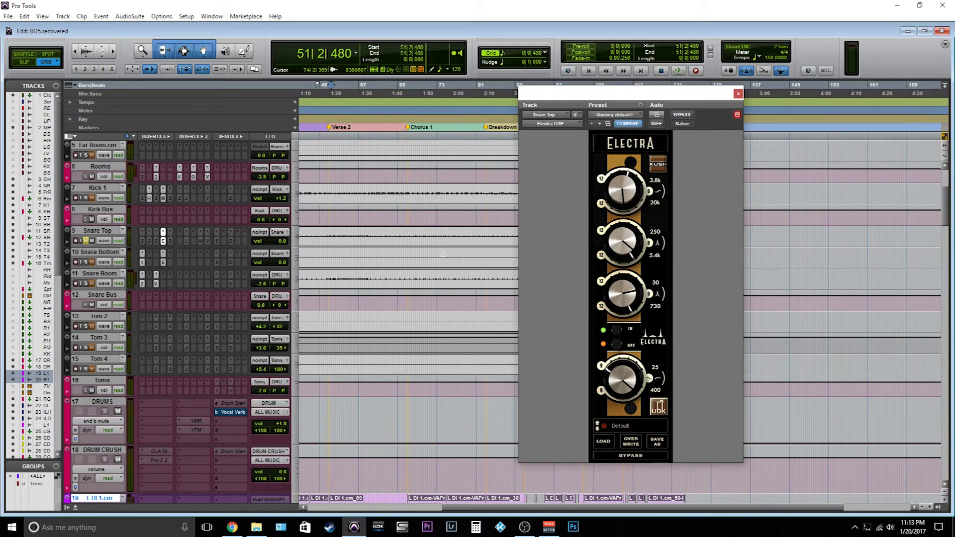
Step: Bypass Electra on Snare Top and listen to the snare from 52|4|000 in Verse 2
{"action": "left_click", "coordinate": [333, 232]}
{"action": "left_click", "coordinate": [338, 232]}
{"action": "left_click", "coordinate": [680, 115]}
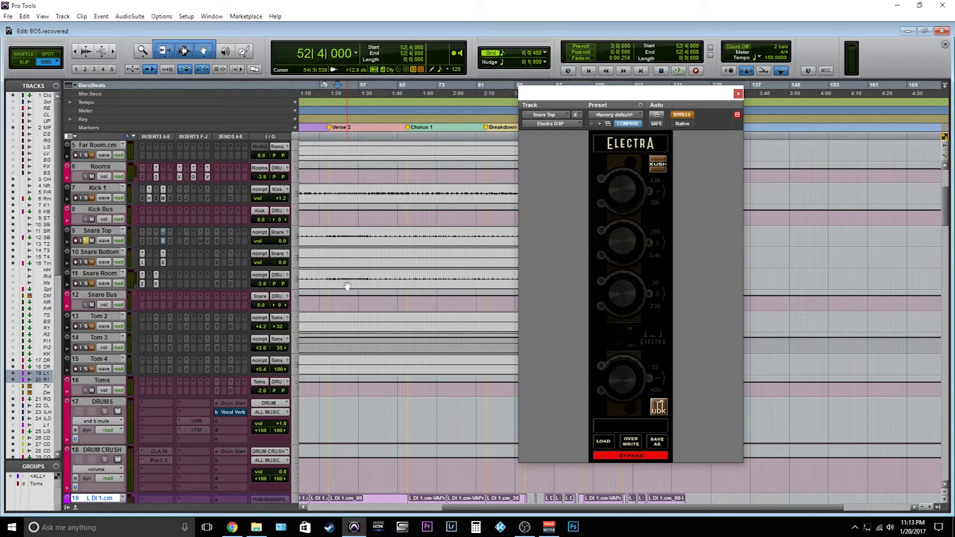
{"action": "key", "text": "space"}
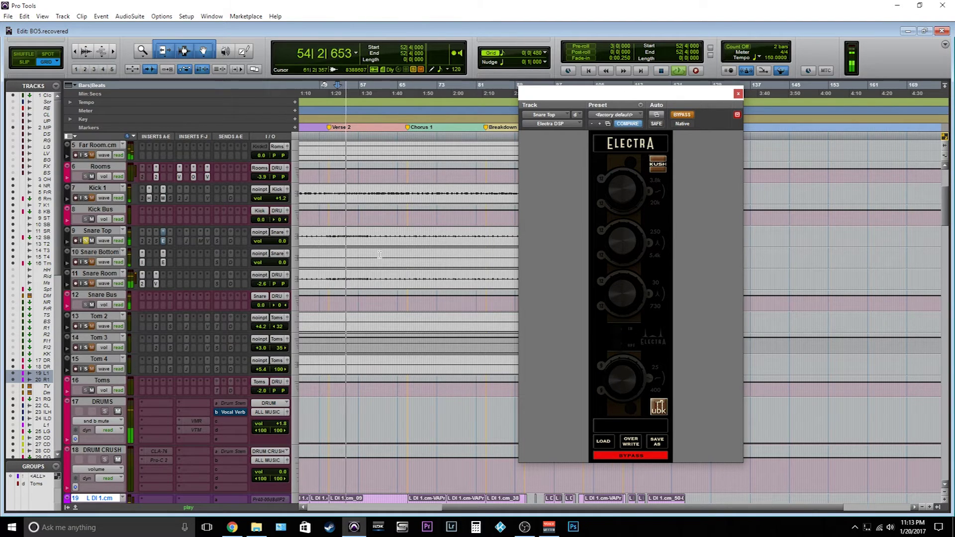
{"action": "key", "text": "space"}
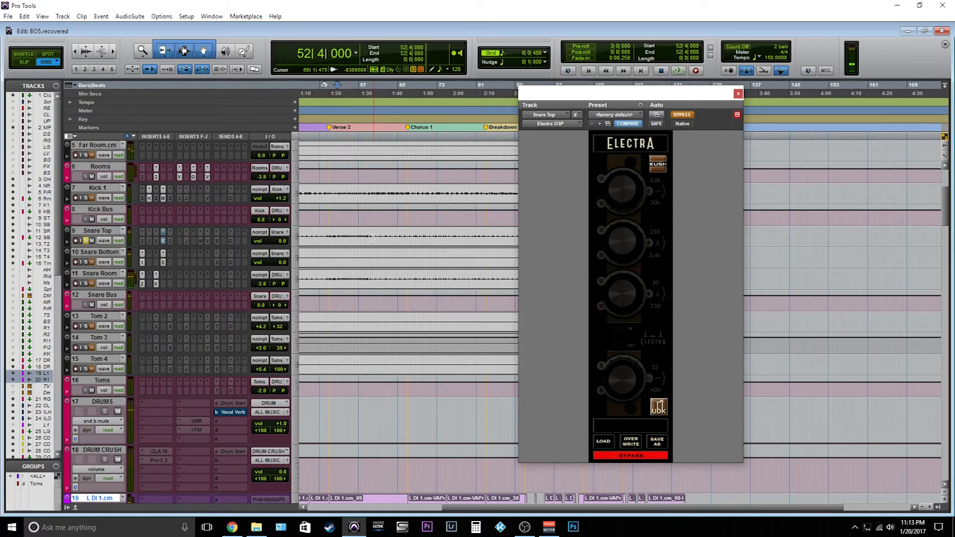
Step: Replay the snare from 52|3|480 while switching Electra's bypass off and on to compare, leaving the EQ active
{"action": "left_click", "coordinate": [334, 236]}
{"action": "key", "text": "space"}
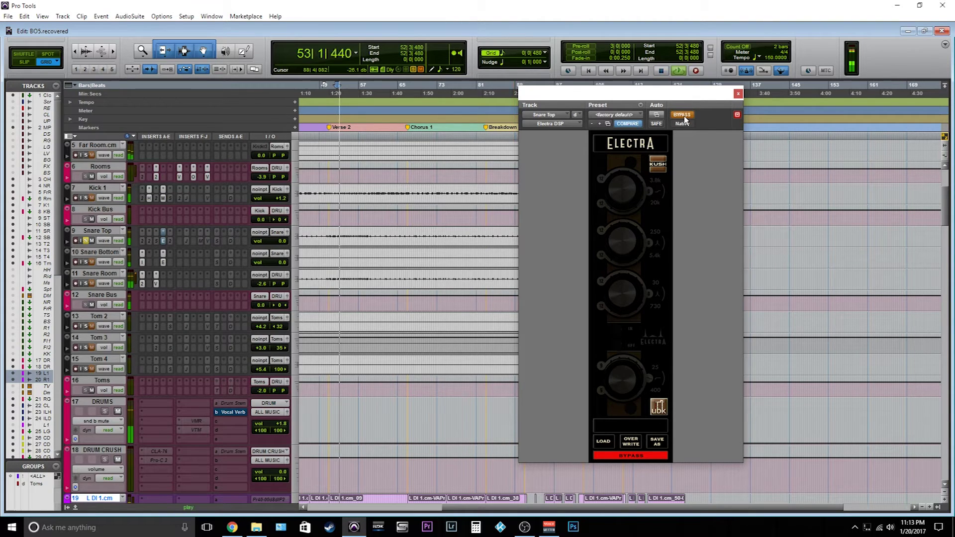
{"action": "left_click", "coordinate": [682, 115]}
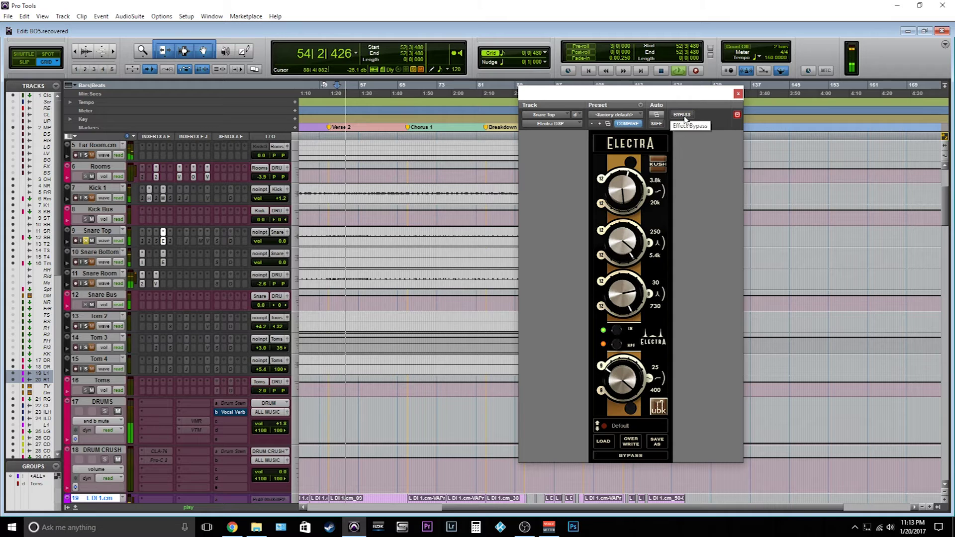
{"action": "left_click", "coordinate": [683, 115]}
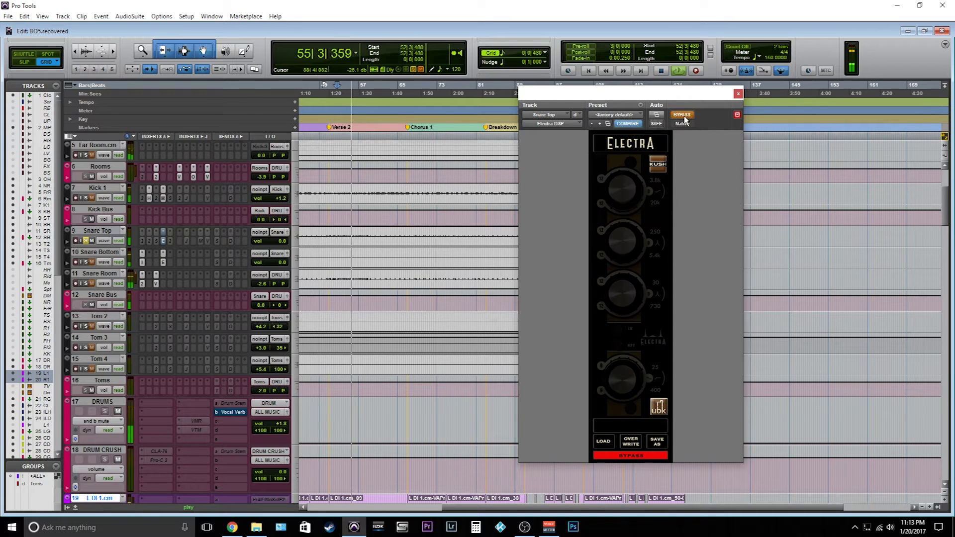
{"action": "left_click", "coordinate": [683, 115]}
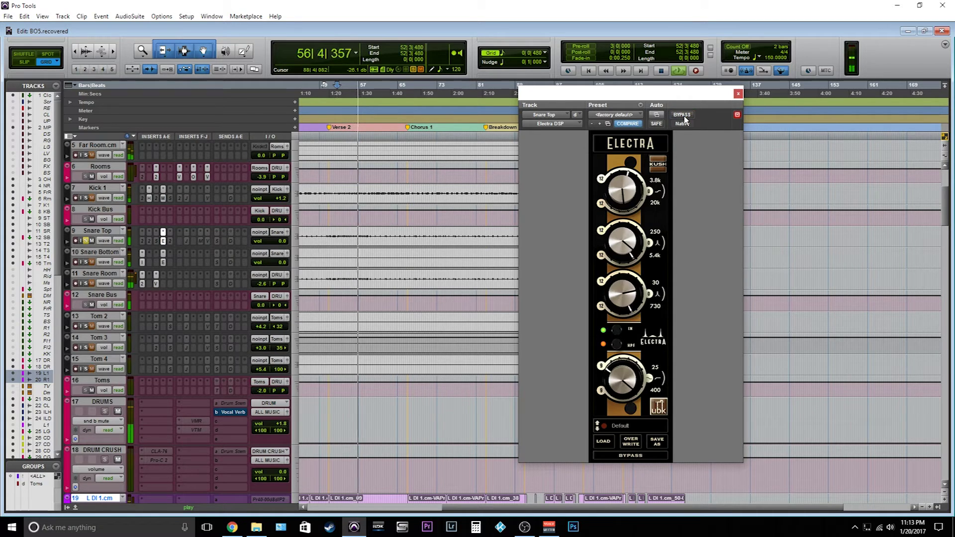
{"action": "key", "text": "space"}
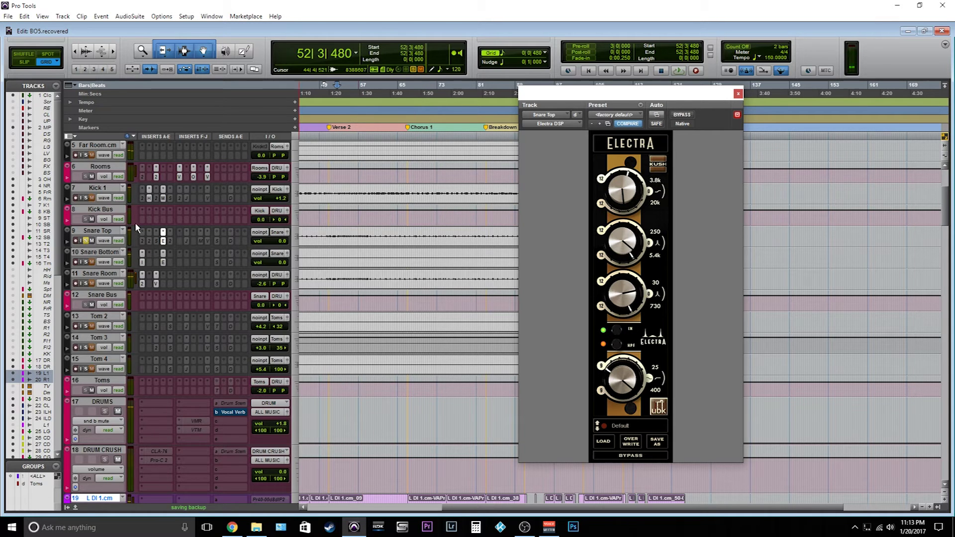
Step: Select the drum tracks from OH through Tom 4 and solo all of them
{"action": "left_click", "coordinate": [88, 360]}
{"action": "scroll", "coordinate": [91, 267], "scroll_direction": "up", "scroll_amount": 5}
{"action": "left_click", "coordinate": [98, 253], "text": "shift"}
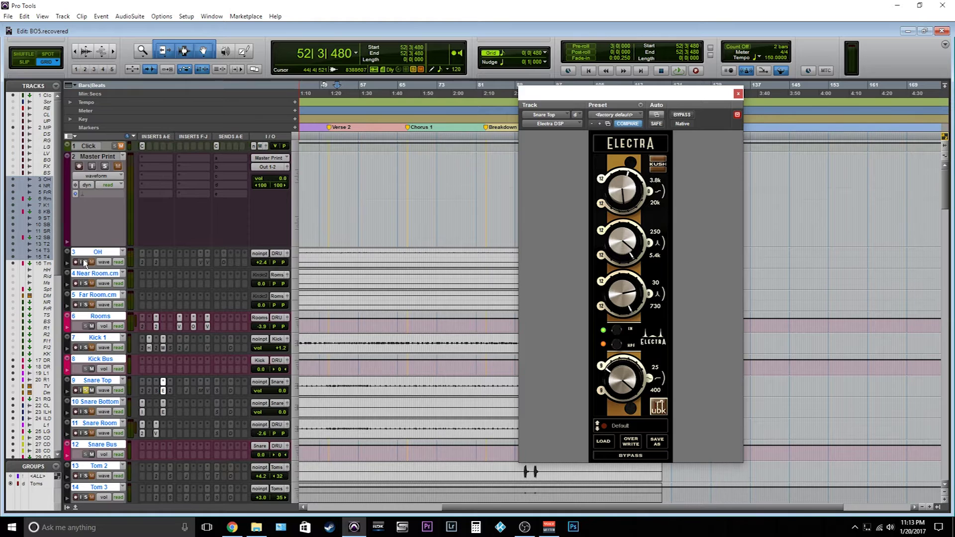
{"action": "left_click", "coordinate": [86, 262]}
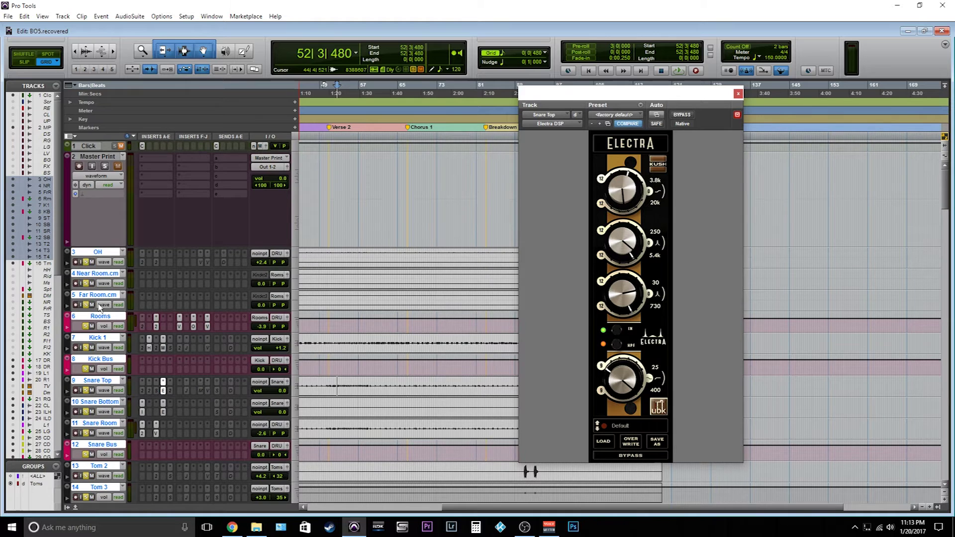
Step: Bypass the Electra inserts on Snare Top and Snare Bottom and play the drums from 50|1|480
{"action": "left_click", "coordinate": [164, 391], "text": "ctrl"}
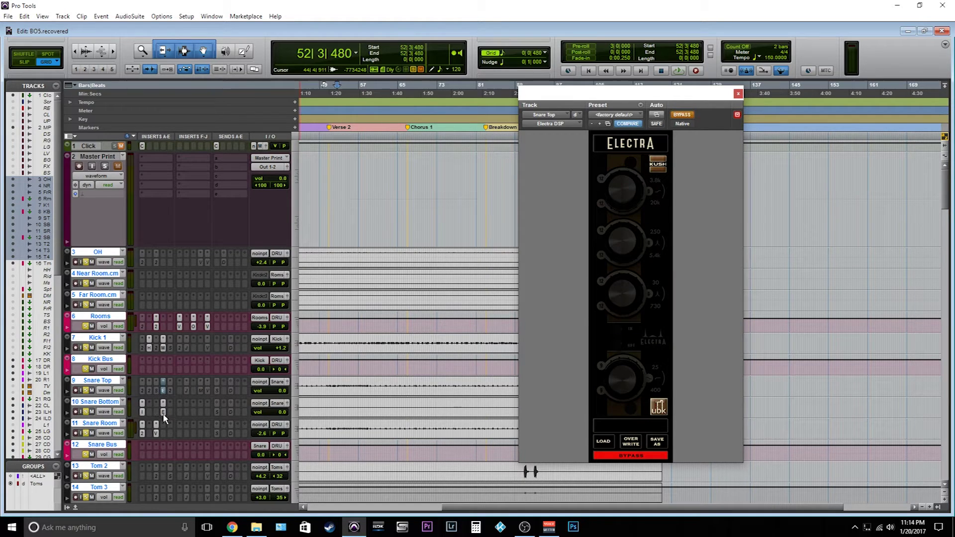
{"action": "left_click", "coordinate": [163, 412]}
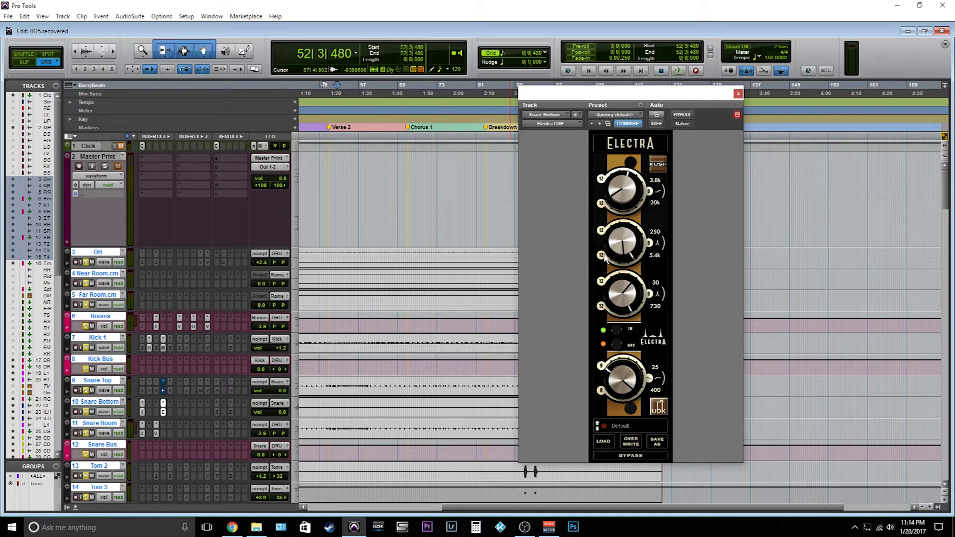
{"action": "left_click", "coordinate": [163, 412], "text": "ctrl"}
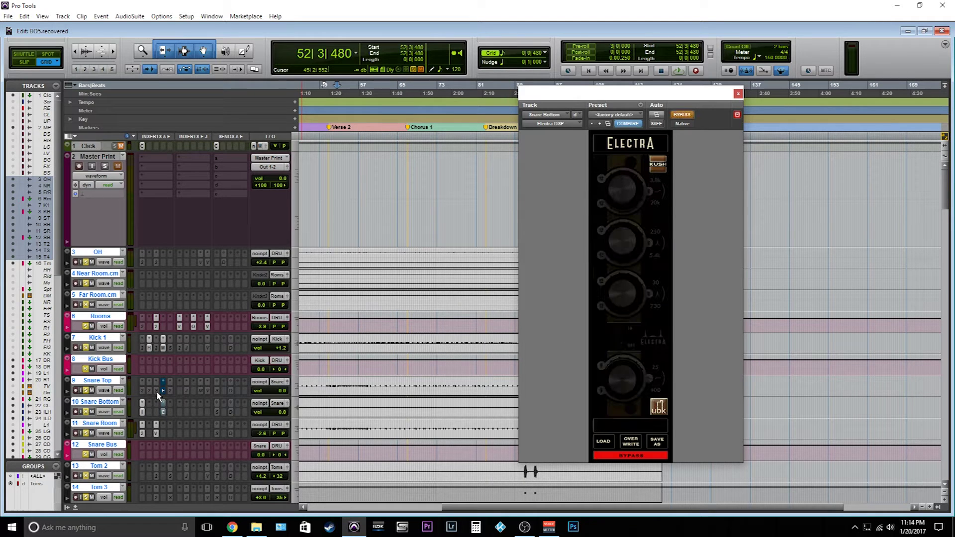
{"action": "left_click", "coordinate": [326, 379]}
{"action": "key", "text": "space"}
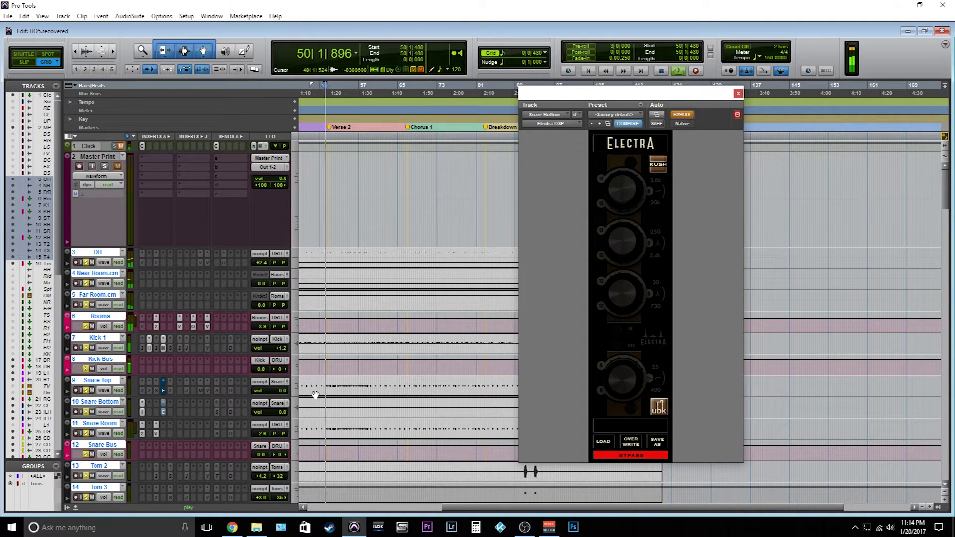
Step: Reactivate Electra on Snare Bottom and Snare Top during playback to hear the equalized drums, then stop
{"action": "left_click", "coordinate": [164, 412], "text": "ctrl"}
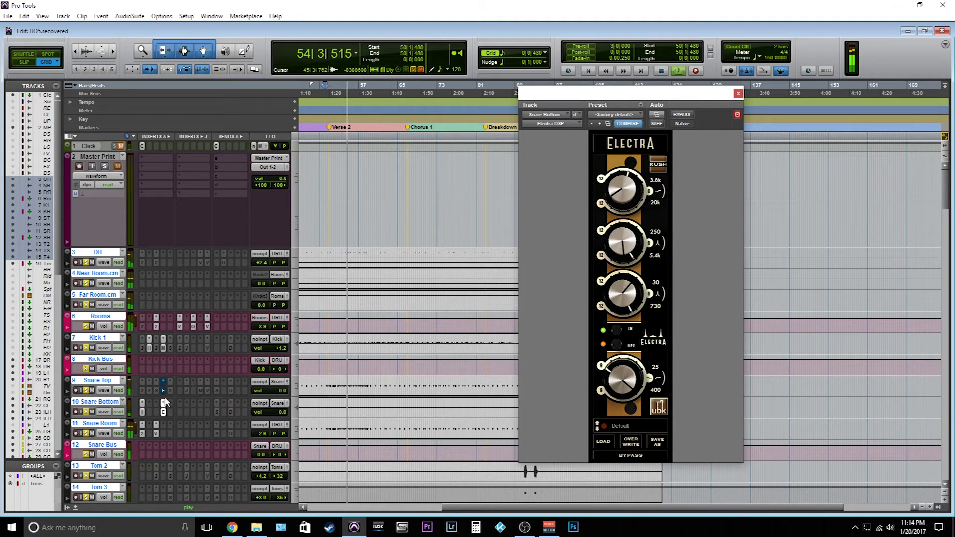
{"action": "left_click", "coordinate": [164, 392], "text": "ctrl"}
{"action": "left_click", "coordinate": [164, 391], "text": "ctrl"}
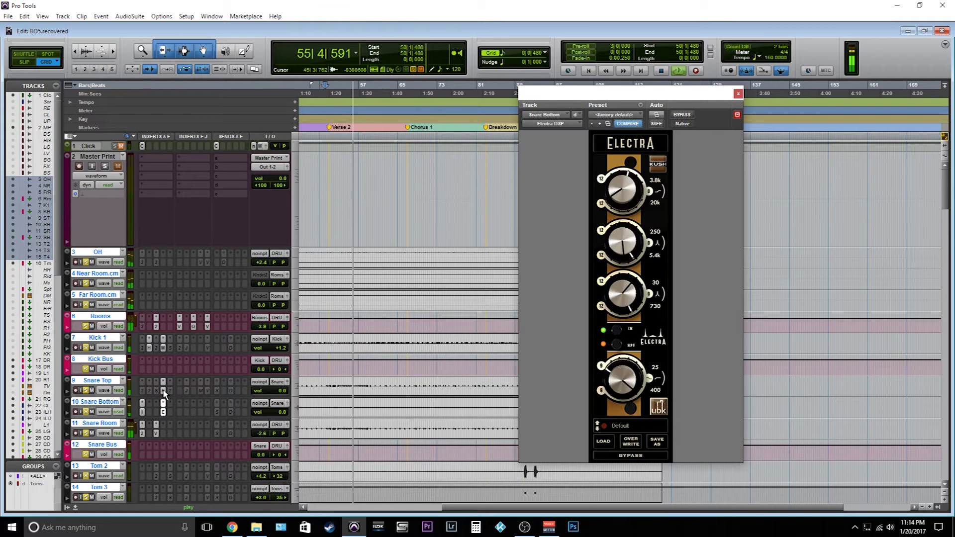
{"action": "key", "text": "space"}
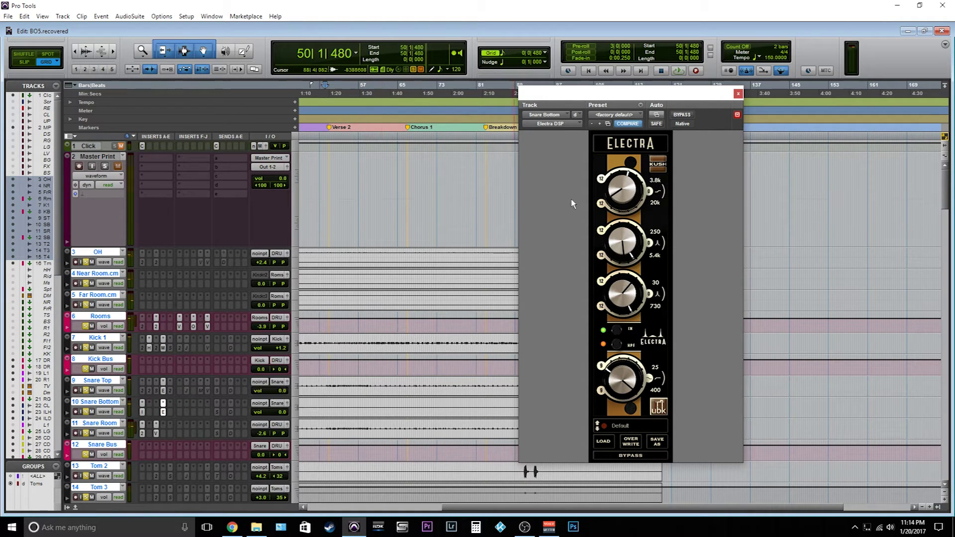
Step: Leave only Snare Top soloed and examine the Electra settings on Snare Top and Snare Bottom
{"action": "left_click", "coordinate": [738, 94]}
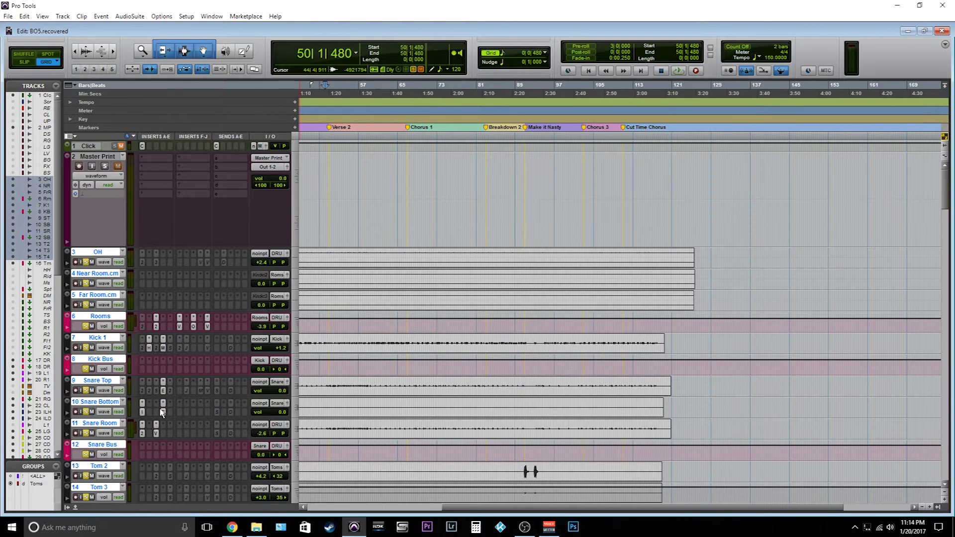
{"action": "left_click", "coordinate": [163, 391]}
{"action": "left_click", "coordinate": [86, 390], "text": "ctrl"}
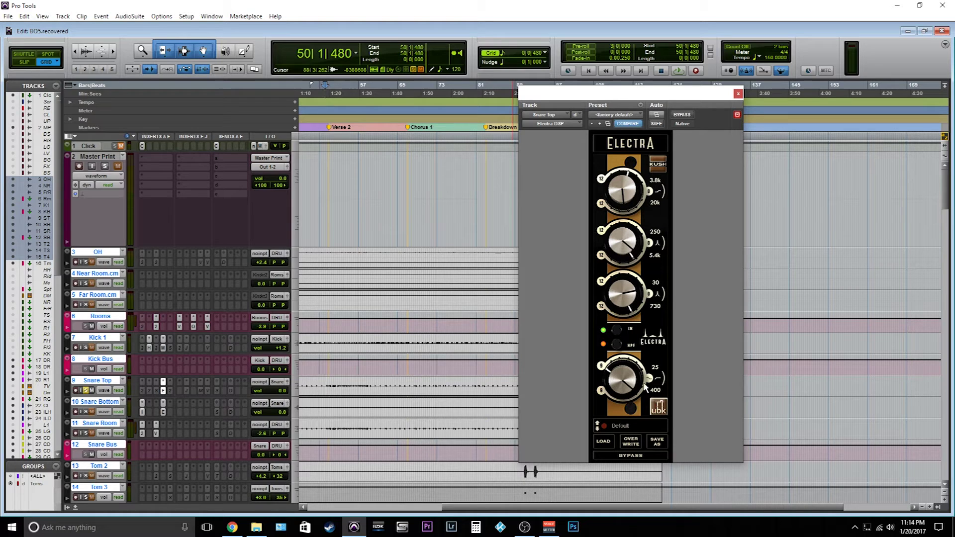
{"action": "left_click", "coordinate": [163, 412]}
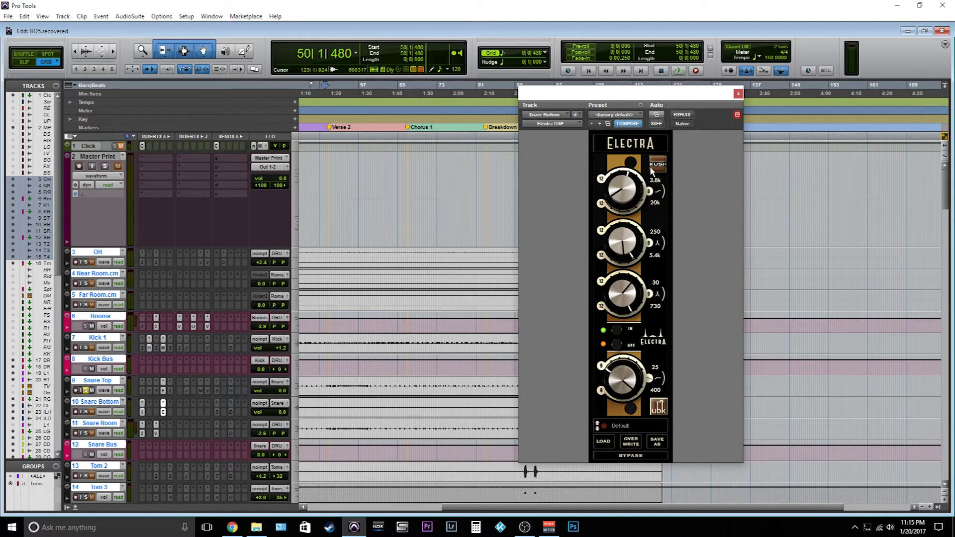
{"action": "left_click", "coordinate": [738, 93]}
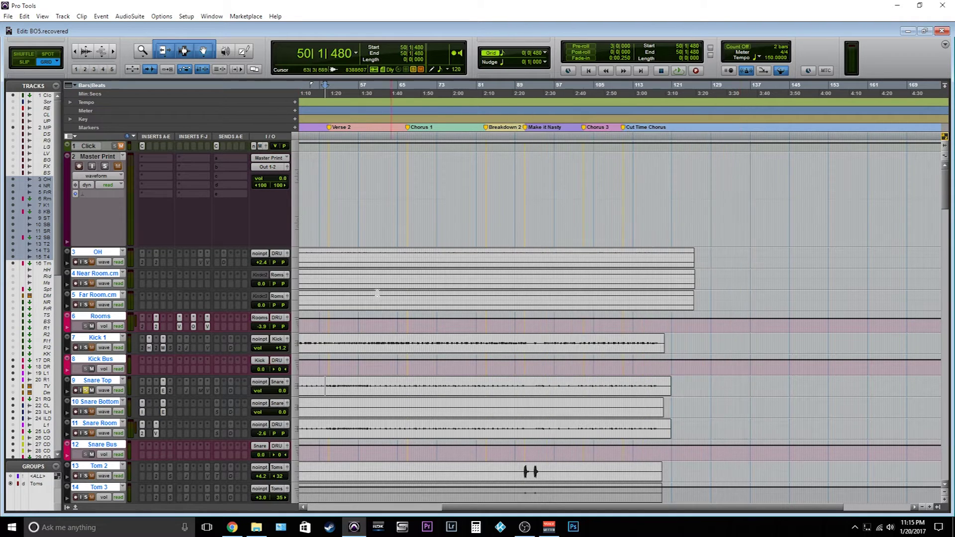
Step: View the MJUCjr compressor on Kick 1, then open the track's Hammer DSP EQ and position its window over the timeline
{"action": "left_click", "coordinate": [163, 347]}
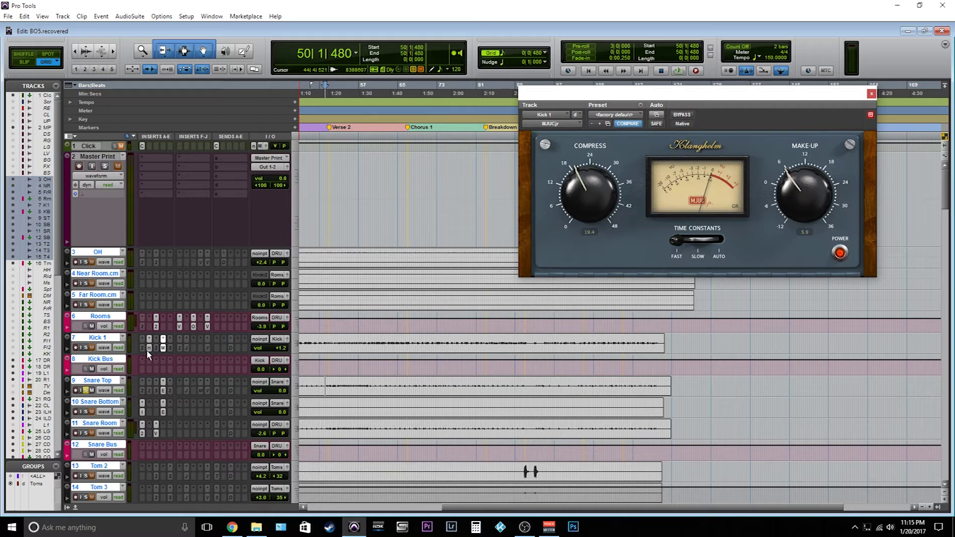
{"action": "left_click", "coordinate": [149, 348]}
{"action": "left_click", "coordinate": [148, 347]}
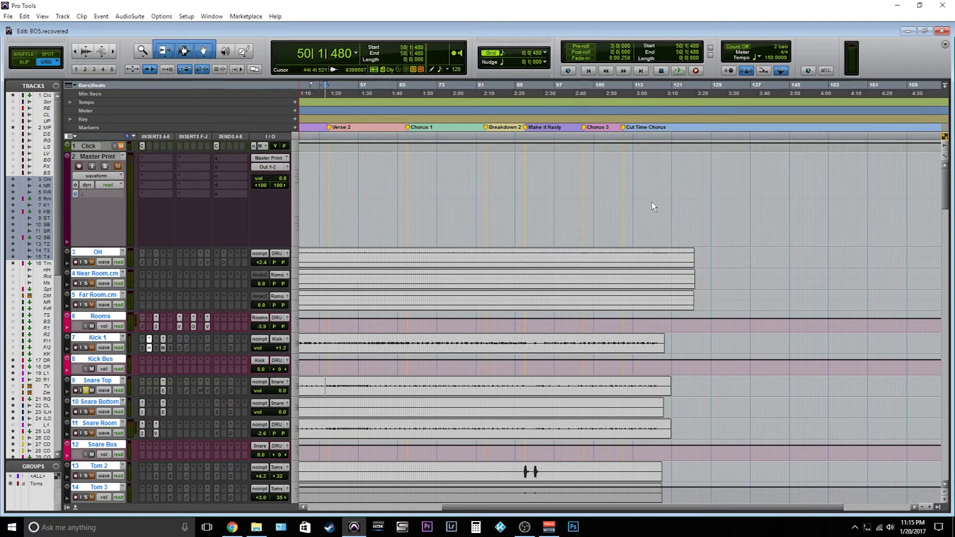
{"action": "left_click_drag", "start_coordinate": [588, 95], "coordinate": [370, 144]}
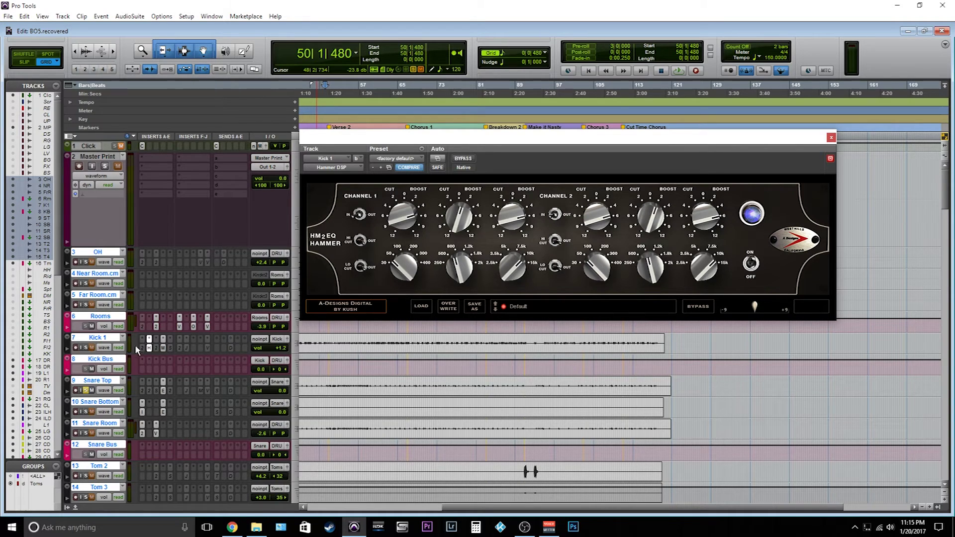
Step: Solo Kick 1, bypass its Hammer DSP EQ, and play the kick from 55|4|000
{"action": "left_click", "coordinate": [86, 347]}
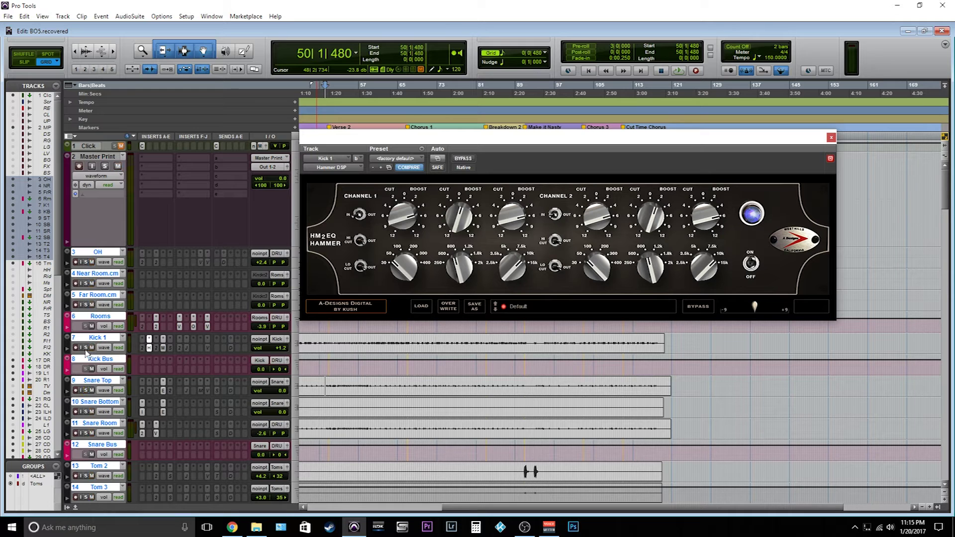
{"action": "left_click", "coordinate": [463, 158]}
{"action": "left_click", "coordinate": [354, 340]}
{"action": "key", "text": "space"}
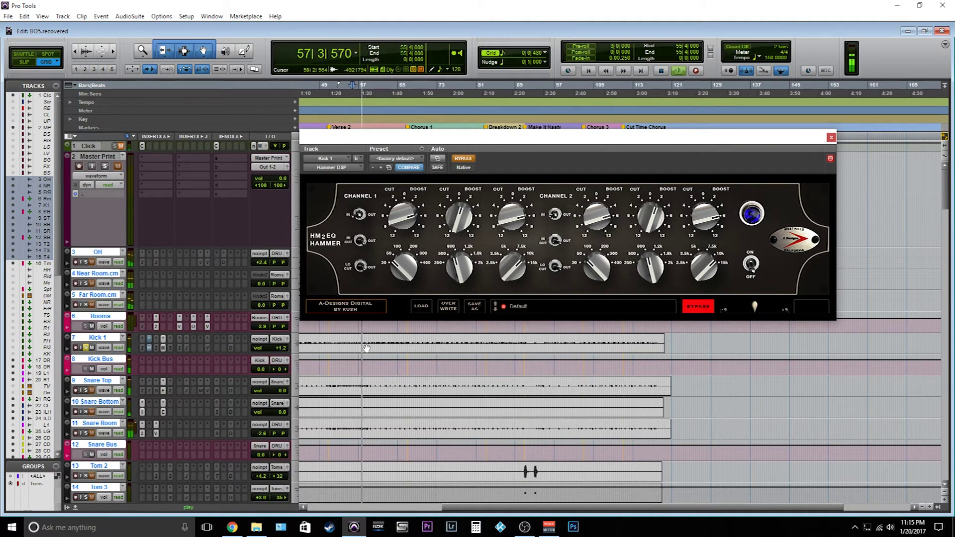
{"action": "key", "text": "space"}
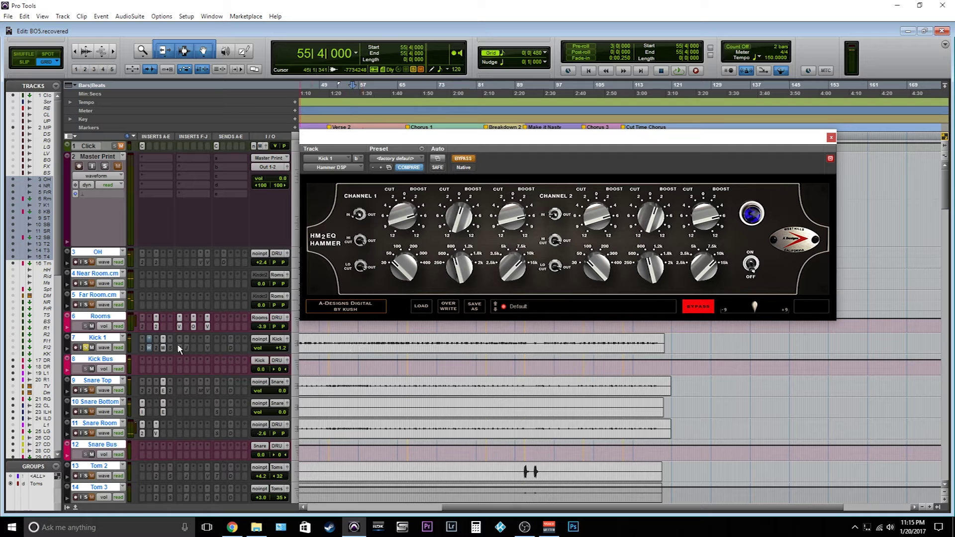
Step: Bypass the MJUCjr compressor on Kick 1 and play the kick from 52|2|000 and from 58|4|480
{"action": "left_click", "coordinate": [334, 335]}
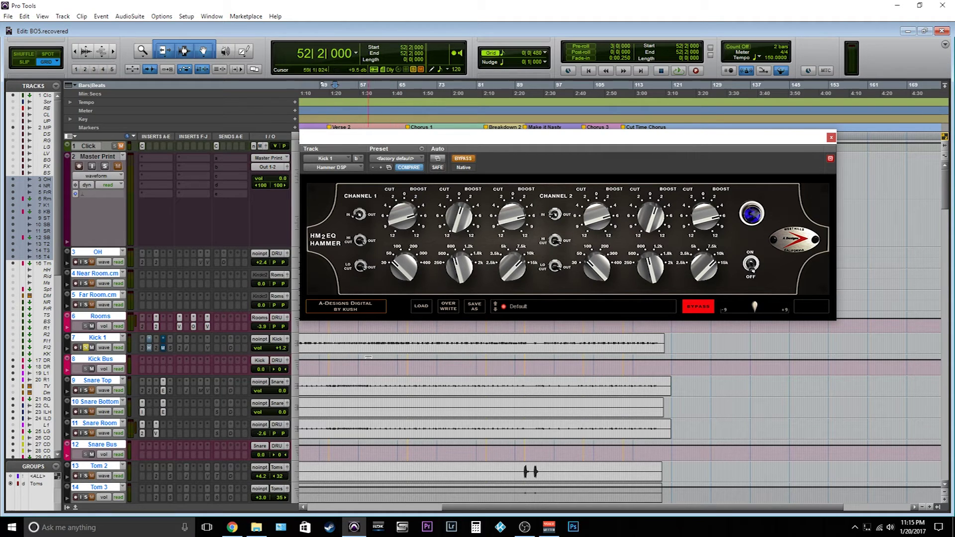
{"action": "key", "text": "space"}
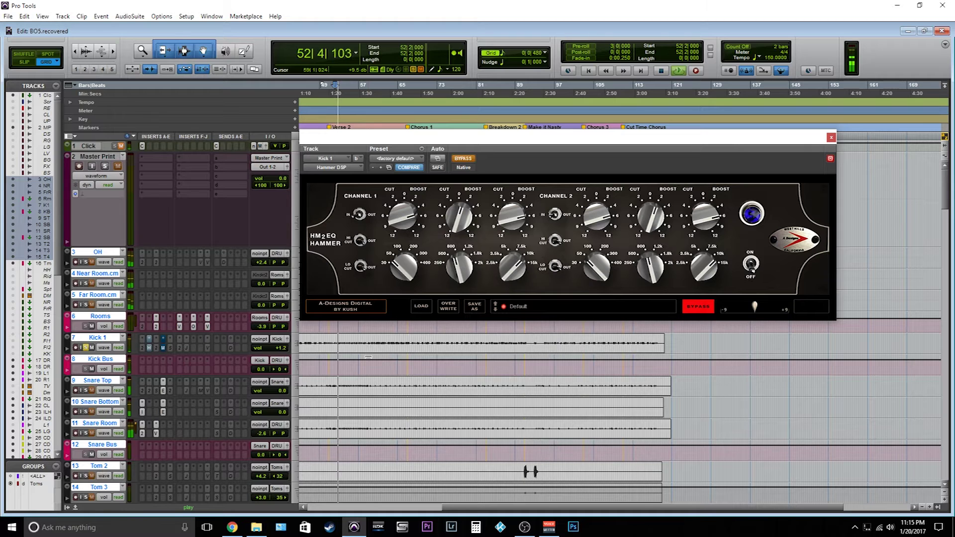
{"action": "left_click", "coordinate": [368, 381]}
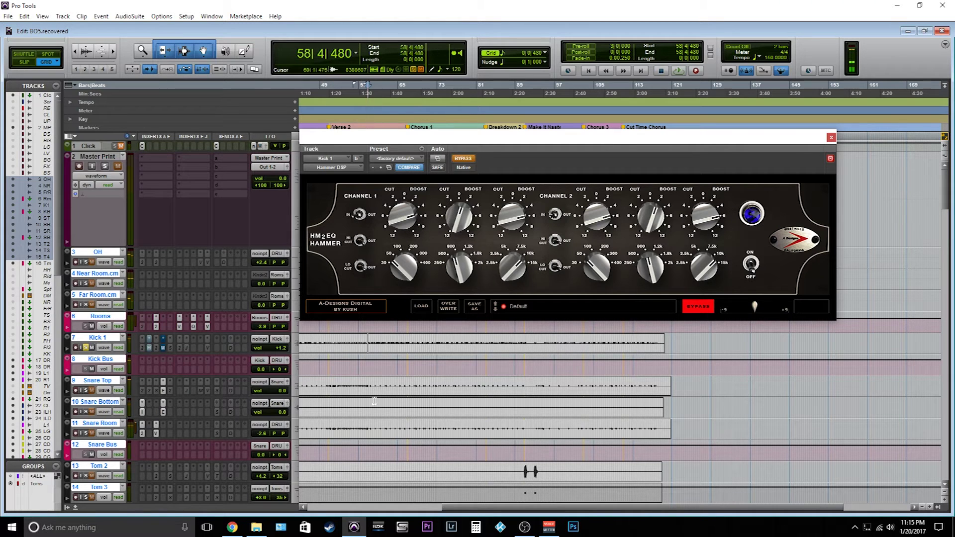
{"action": "key", "text": "space"}
{"action": "key", "text": "space"}
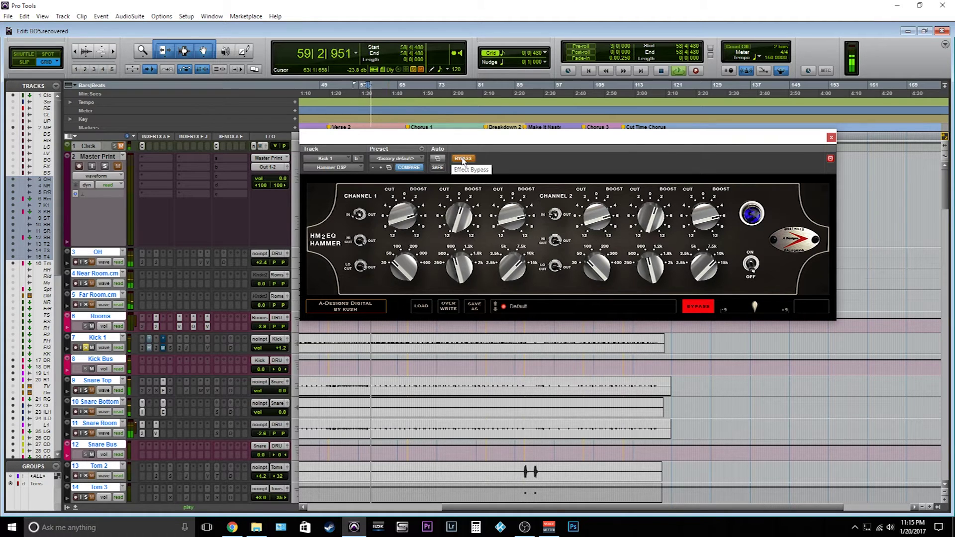
Step: Compare the kick with and without Hammer DSP during playback, leaving the EQ active, and close its window
{"action": "left_click", "coordinate": [462, 159]}
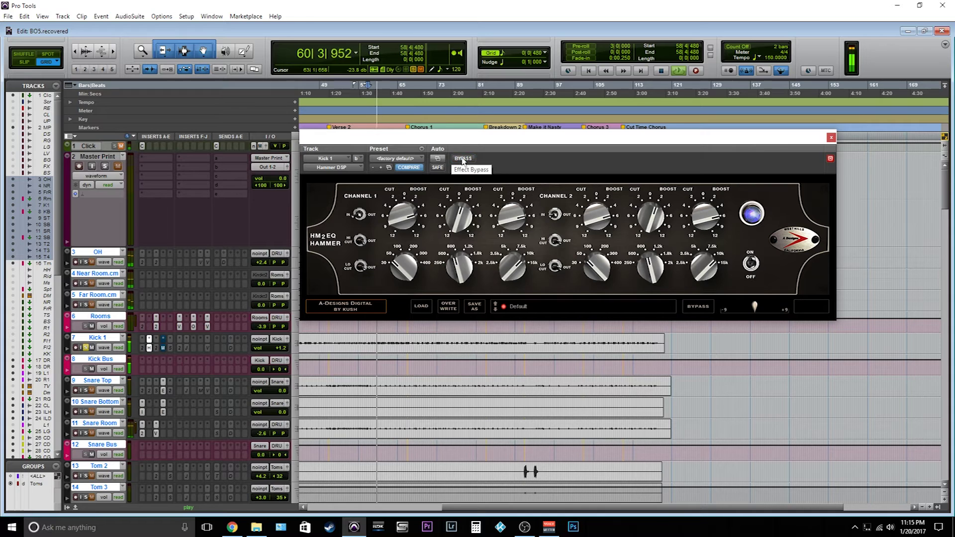
{"action": "left_click", "coordinate": [463, 158]}
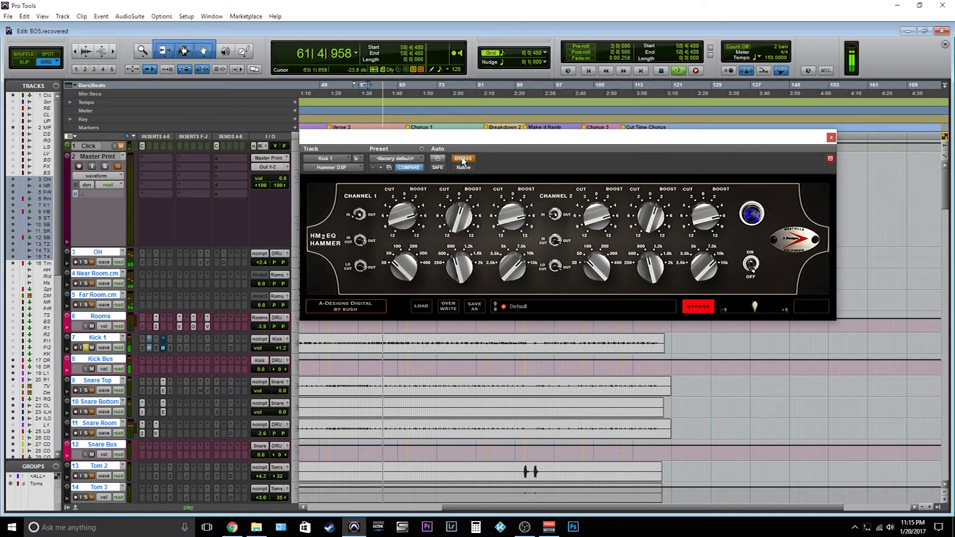
{"action": "left_click", "coordinate": [463, 159]}
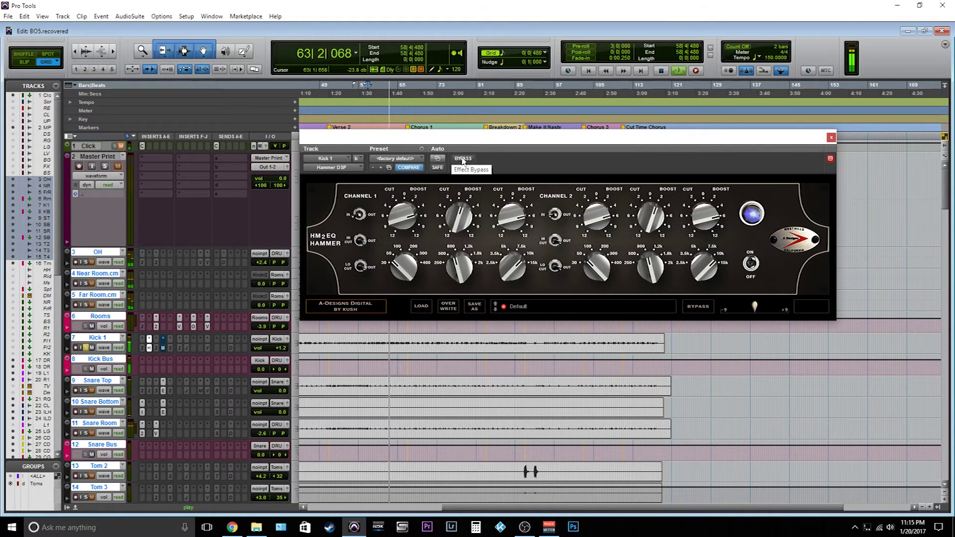
{"action": "key", "text": "space"}
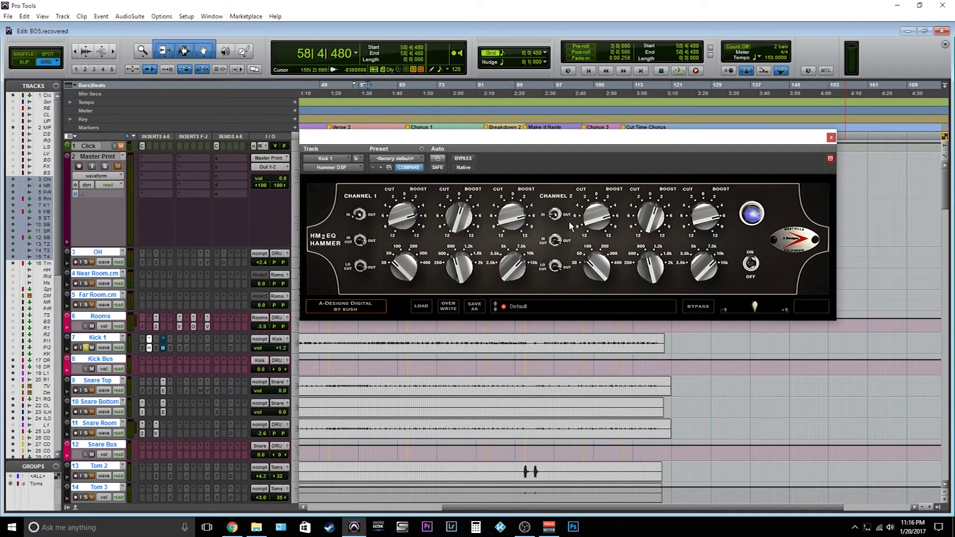
{"action": "left_click", "coordinate": [831, 137]}
Step: Look through the FabFilter Pro-Q 2, Virtual Mix Rack and Omega N inserts on the Rooms track
{"action": "scroll", "coordinate": [247, 321], "scroll_direction": "down", "scroll_amount": 3}
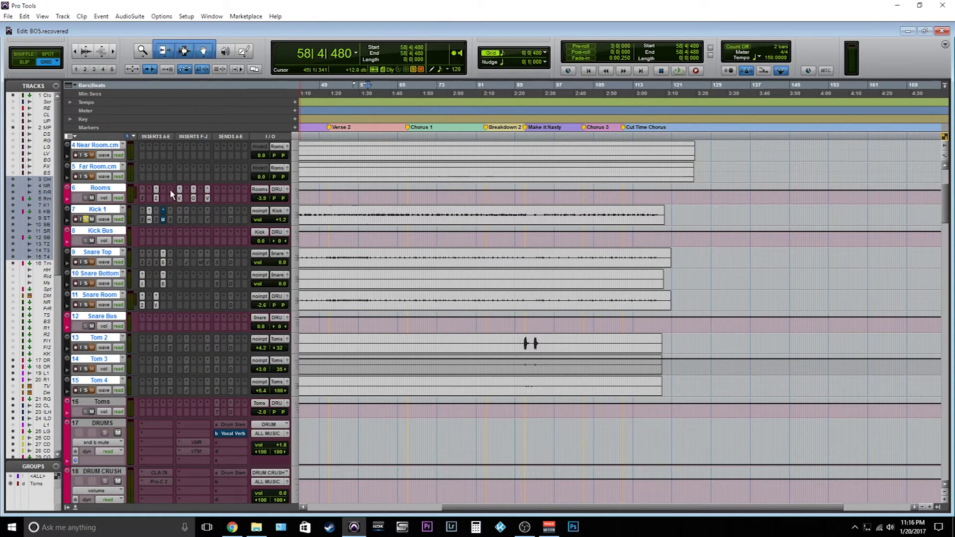
{"action": "left_click", "coordinate": [156, 199]}
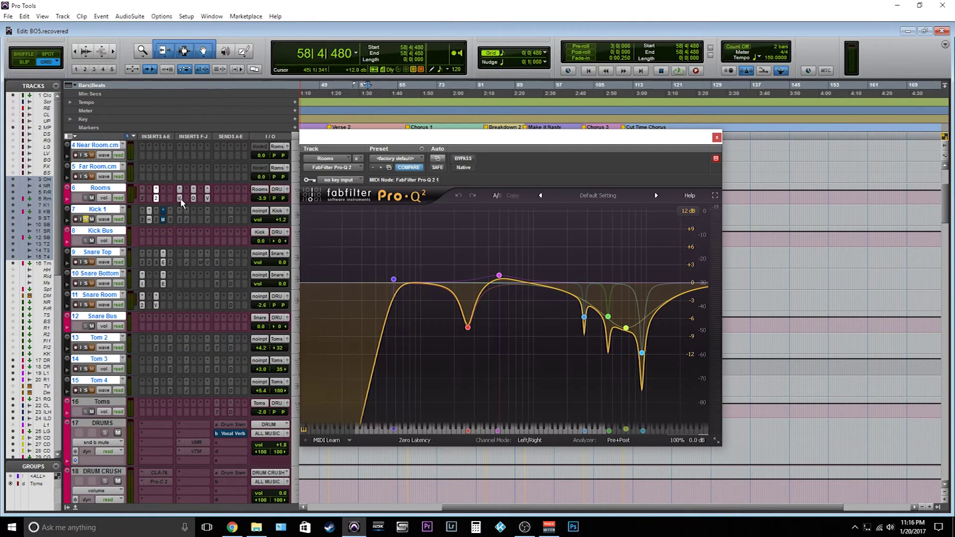
{"action": "left_click", "coordinate": [179, 198]}
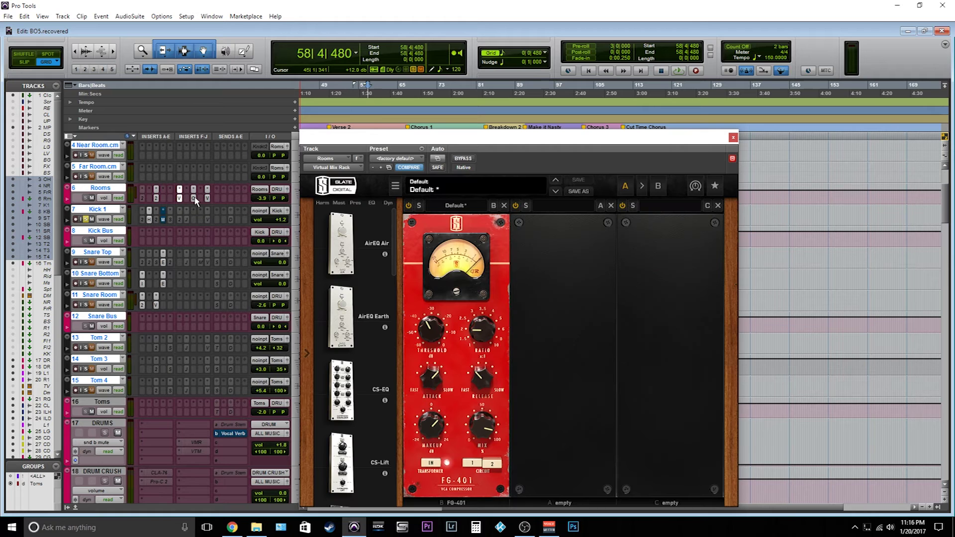
{"action": "left_click", "coordinate": [194, 198]}
{"action": "scroll", "coordinate": [204, 207], "scroll_direction": "up", "scroll_amount": 5}
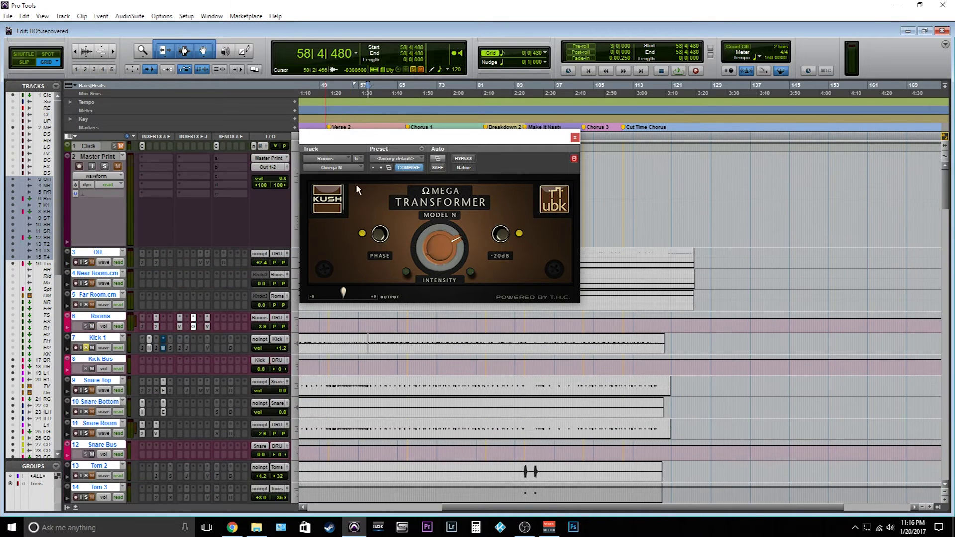
{"action": "left_click", "coordinate": [575, 138]}
Step: Solo the L DI 1.cm guitar track and open its Omega N insert
{"action": "scroll", "coordinate": [163, 365], "scroll_direction": "down", "scroll_amount": 10}
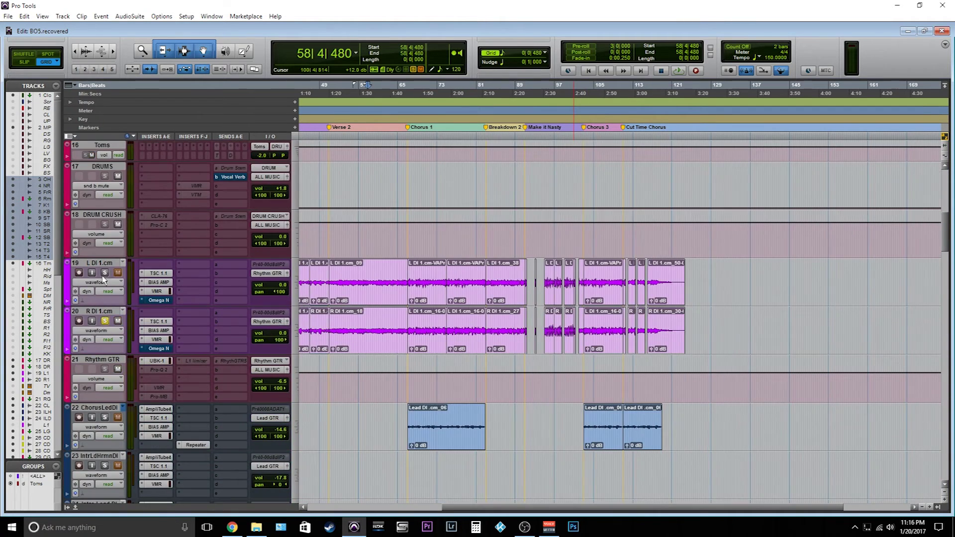
{"action": "left_click", "coordinate": [104, 272]}
{"action": "left_click", "coordinate": [155, 300]}
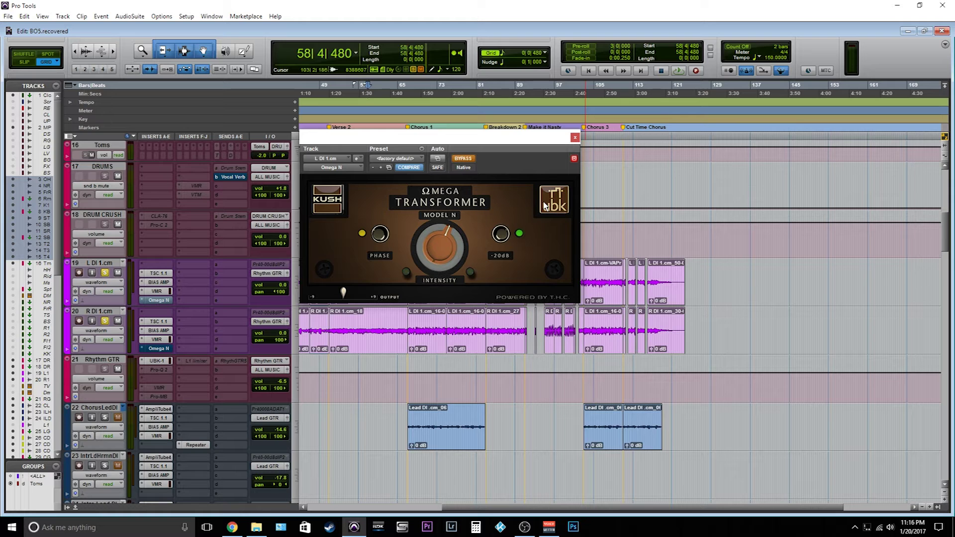
Step: View the Kush Audio plug-ins available for the insert on L DI 1.cm and keep Omega N (mono)
{"action": "left_click", "coordinate": [359, 169]}
{"action": "mouse_move", "coordinate": [376, 183]}
{"action": "mouse_move", "coordinate": [495, 342]}
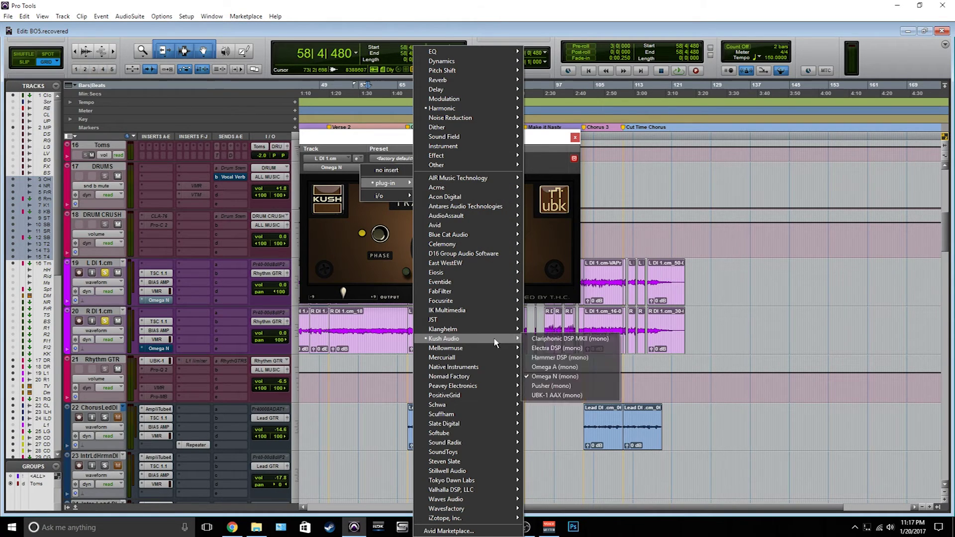
{"action": "left_click", "coordinate": [567, 376]}
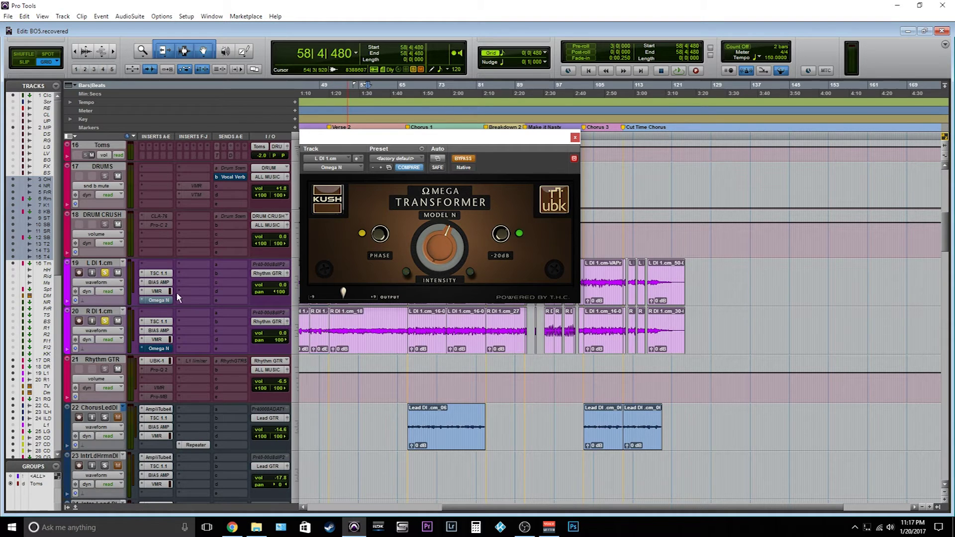
Step: View the Virtual Mix Rack's FG-73 preamp alongside Omega N on L DI 1.cm, then close both plug-in windows
{"action": "left_click", "coordinate": [157, 291]}
{"action": "left_click_drag", "start_coordinate": [488, 159], "coordinate": [498, 83]}
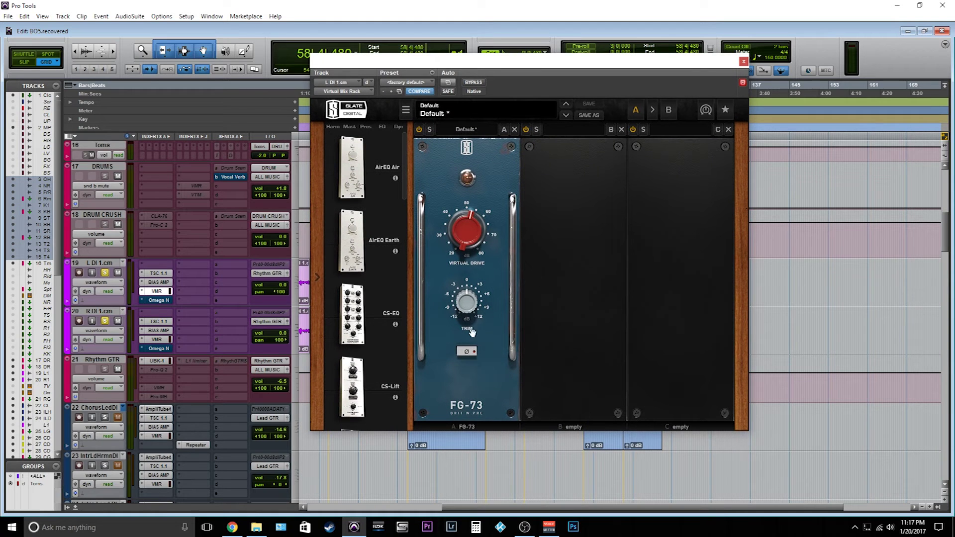
{"action": "left_click", "coordinate": [158, 302]}
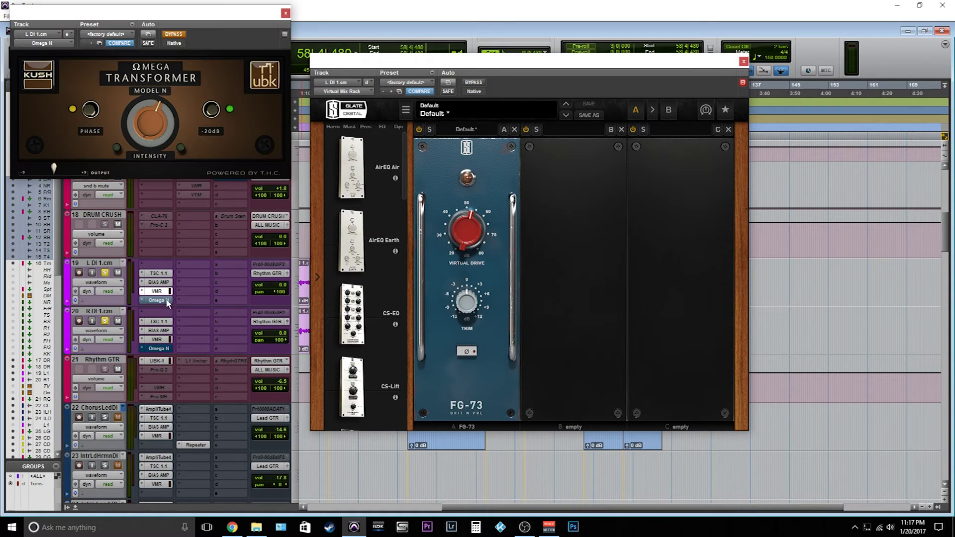
{"action": "left_click", "coordinate": [285, 13]}
{"action": "left_click", "coordinate": [743, 61]}
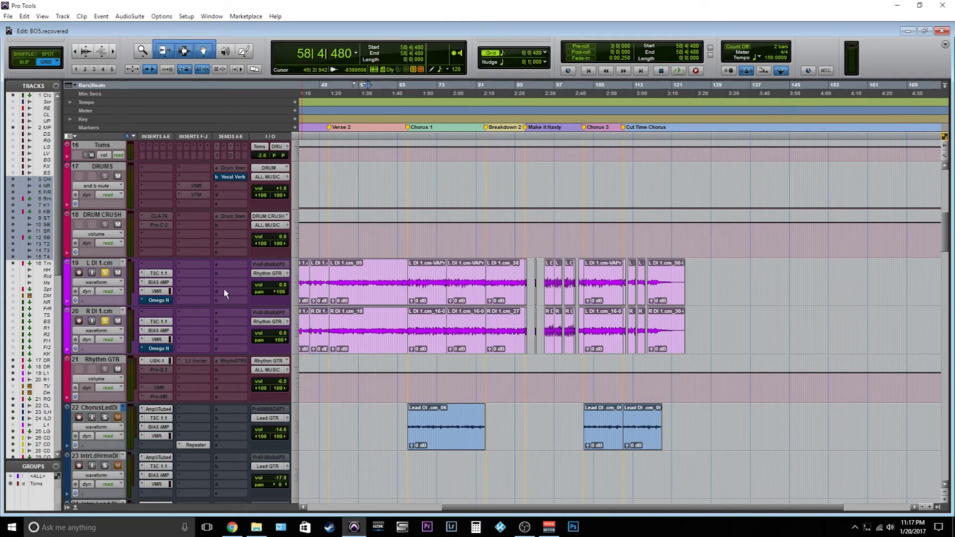
Step: Select the L DI 1.cm_09 clip in Verse 2, play it briefly, and remove the solos from R DI 1.cm and Kick 1
{"action": "left_click", "coordinate": [386, 293]}
{"action": "key", "text": "space"}
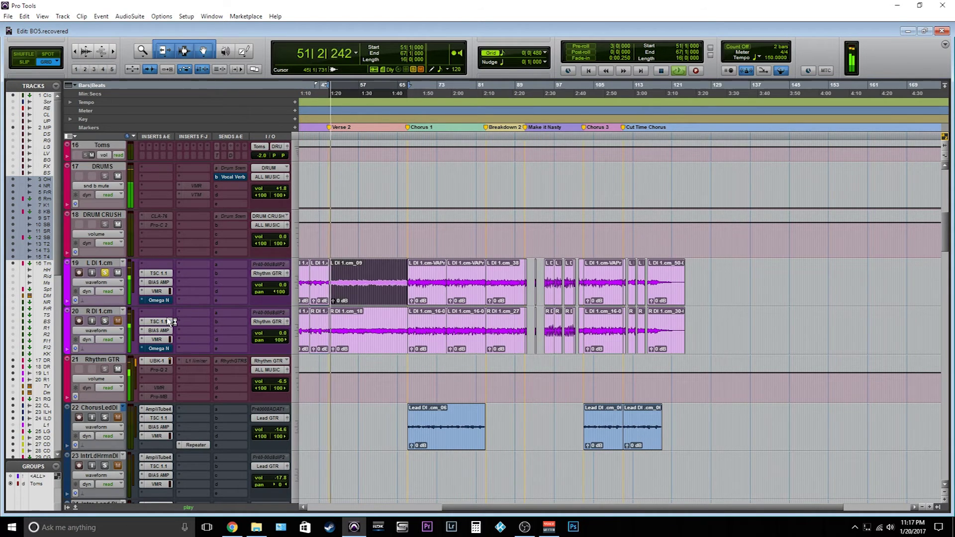
{"action": "scroll", "coordinate": [176, 277], "scroll_direction": "up", "scroll_amount": 3}
{"action": "key", "text": "space"}
{"action": "scroll", "coordinate": [176, 278], "scroll_direction": "up", "scroll_amount": 7}
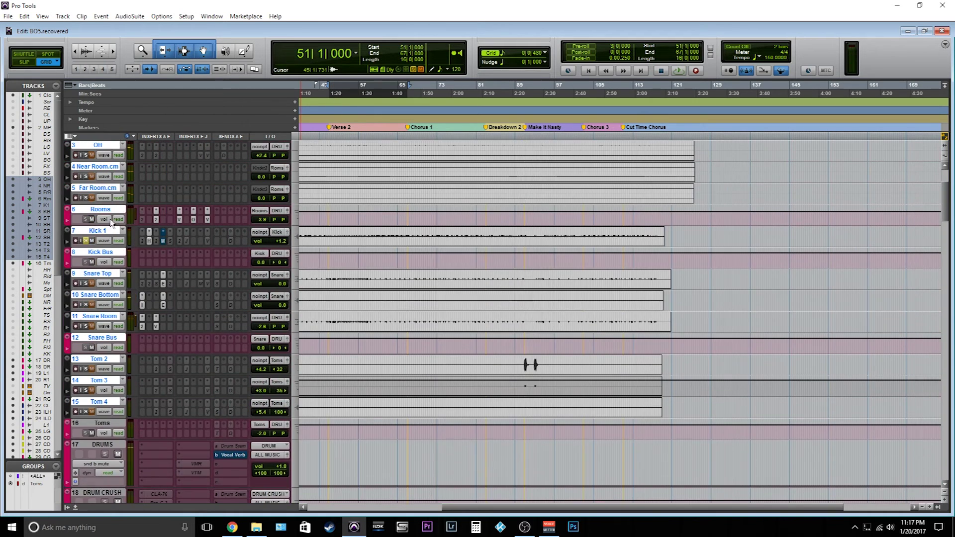
{"action": "scroll", "coordinate": [201, 281], "scroll_direction": "down", "scroll_amount": 7}
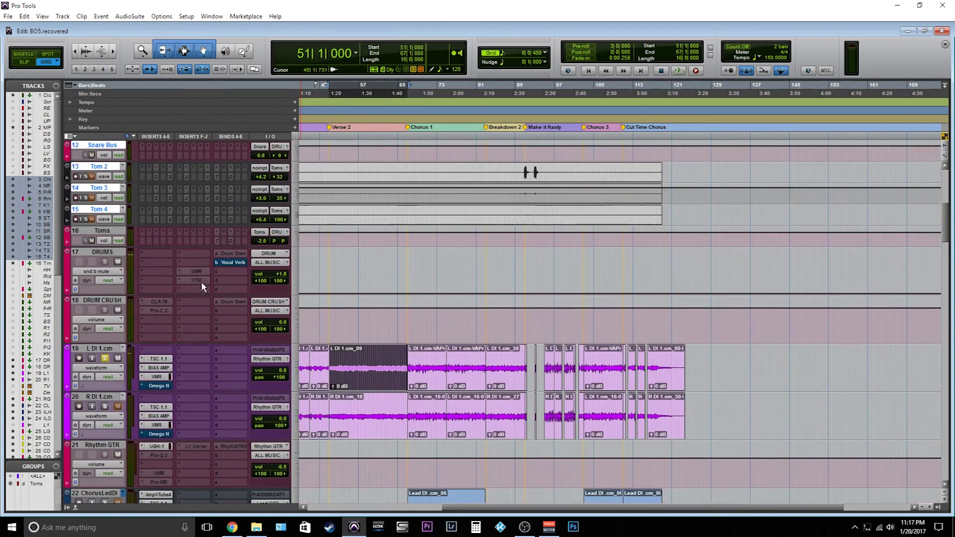
Step: Play the selected guitar clip while alternating between VMR and Omega N on L DI 1.cm, ending with VMR active and Omega N bypassed
{"action": "key", "text": "space"}
{"action": "scroll", "coordinate": [223, 379], "scroll_direction": "down", "scroll_amount": 3}
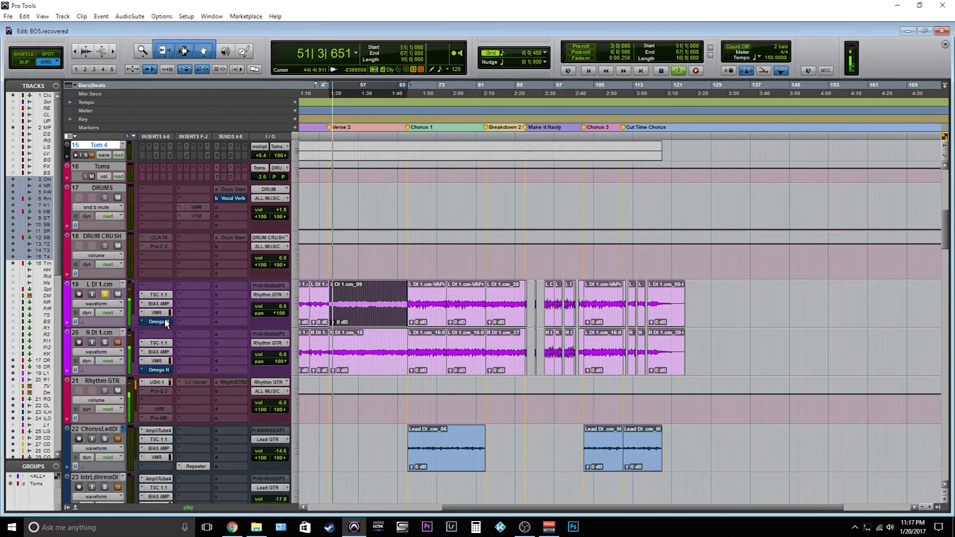
{"action": "left_click", "coordinate": [161, 313], "text": "ctrl"}
{"action": "left_click", "coordinate": [156, 323], "text": "ctrl"}
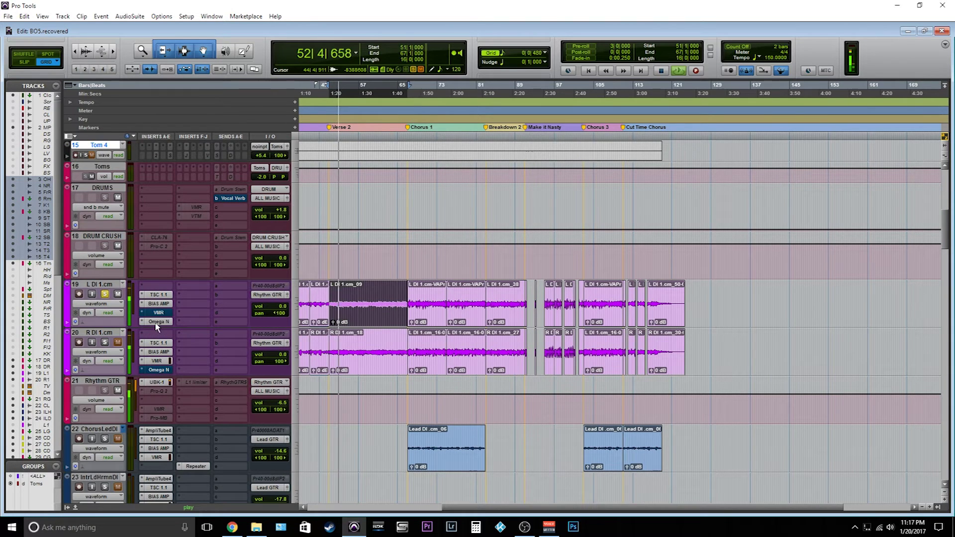
{"action": "left_click", "coordinate": [156, 321], "text": "ctrl"}
{"action": "left_click", "coordinate": [156, 313], "text": "ctrl"}
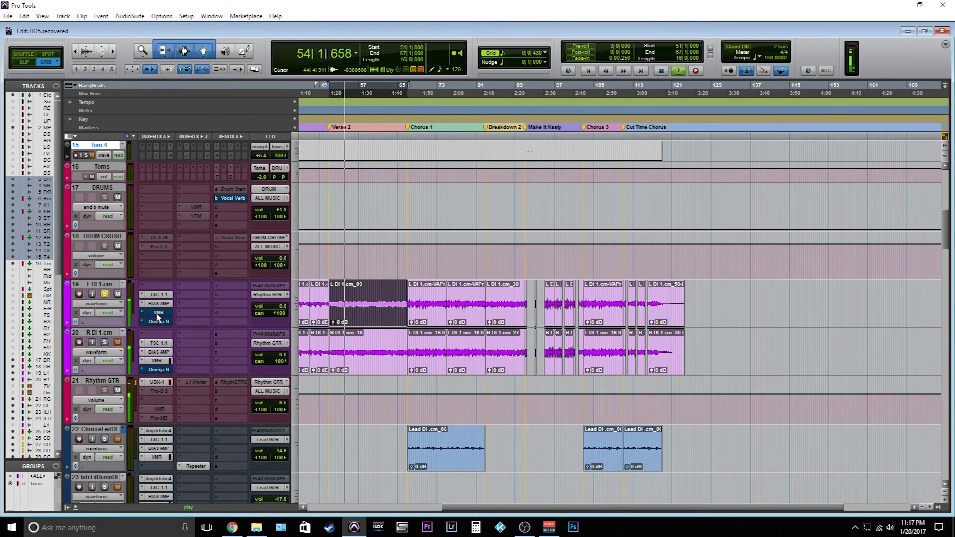
{"action": "left_click", "coordinate": [156, 312], "text": "ctrl"}
{"action": "left_click", "coordinate": [157, 322], "text": "ctrl"}
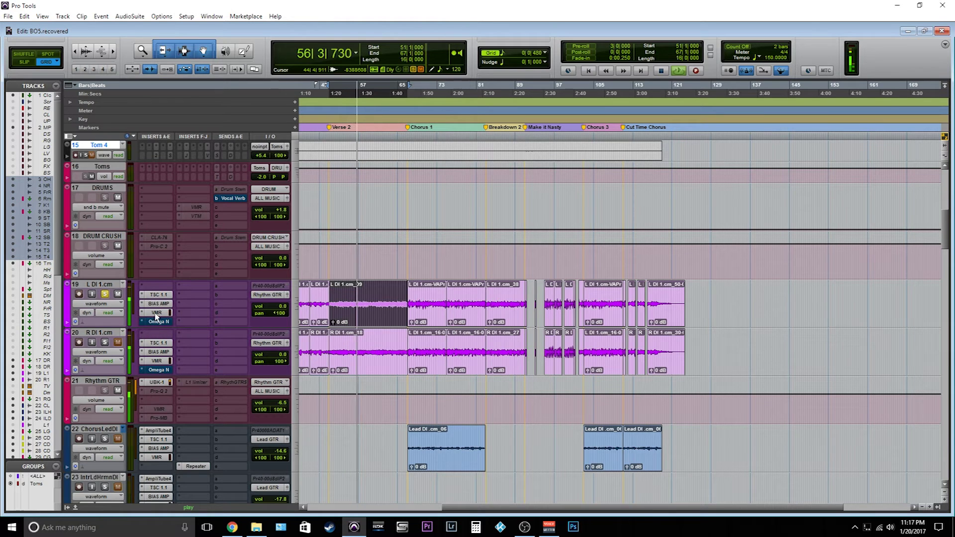
{"action": "left_click", "coordinate": [157, 321], "text": "ctrl"}
{"action": "left_click", "coordinate": [157, 313], "text": "ctrl"}
{"action": "key", "text": "space"}
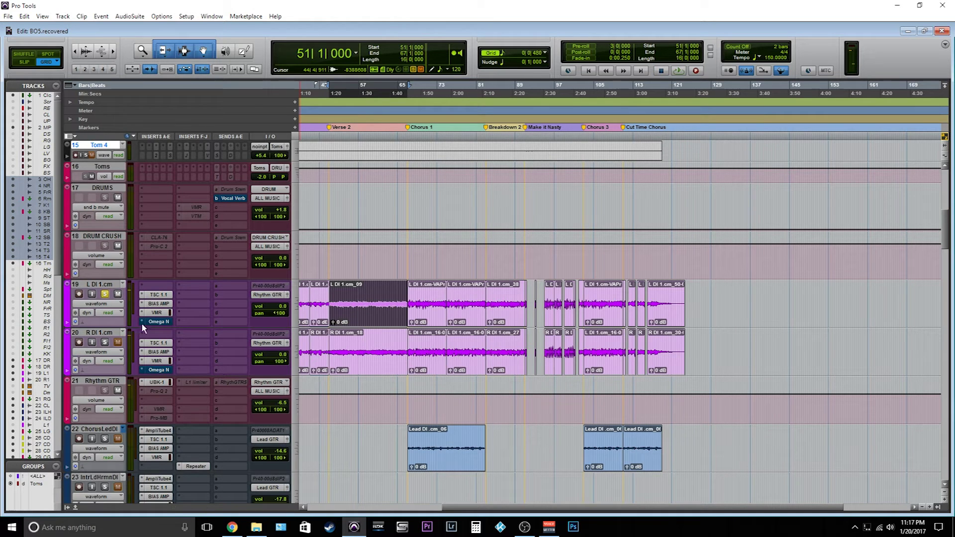
Step: Examine the Omega N settings on L DI 1.cm and close the plug-in window
{"action": "left_click", "coordinate": [159, 322]}
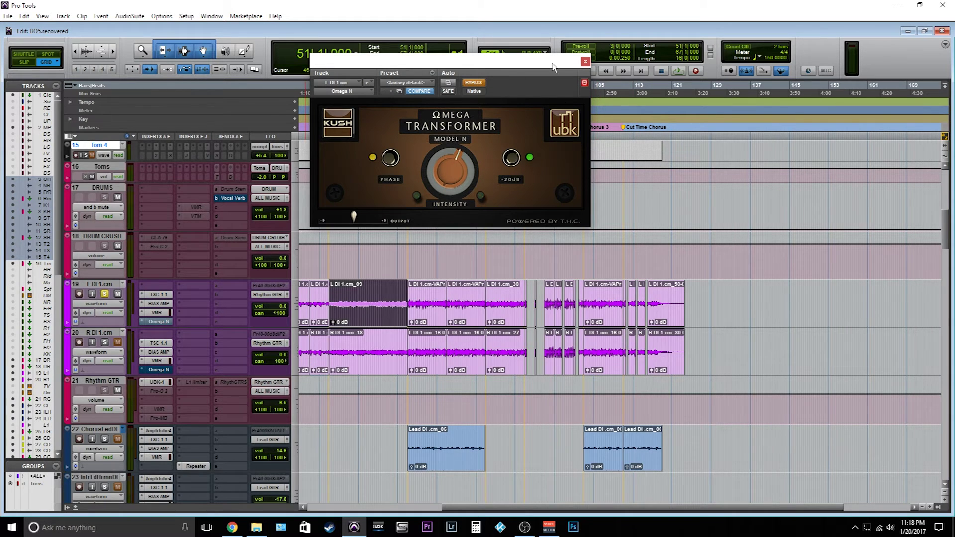
{"action": "left_click", "coordinate": [586, 61]}
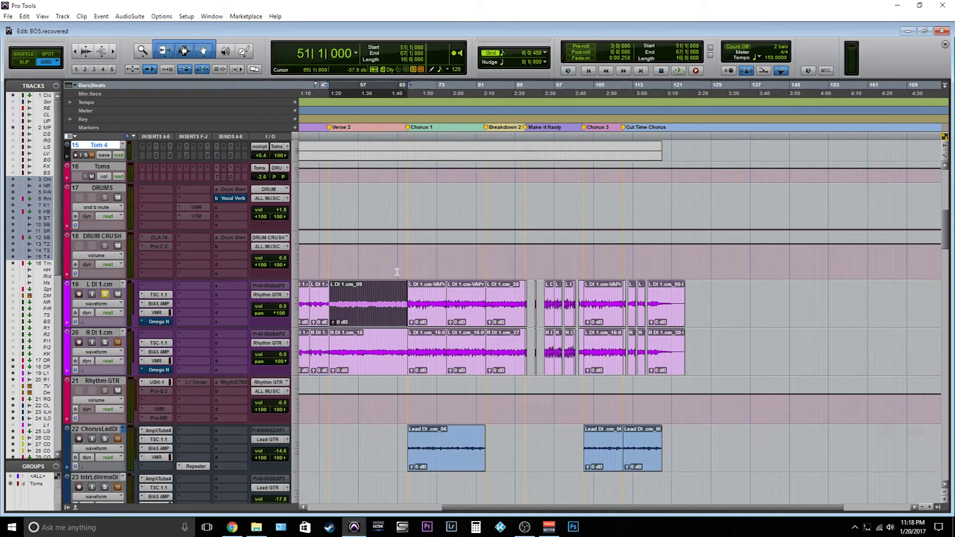
{"action": "scroll", "coordinate": [397, 272], "scroll_direction": "down", "scroll_amount": 2}
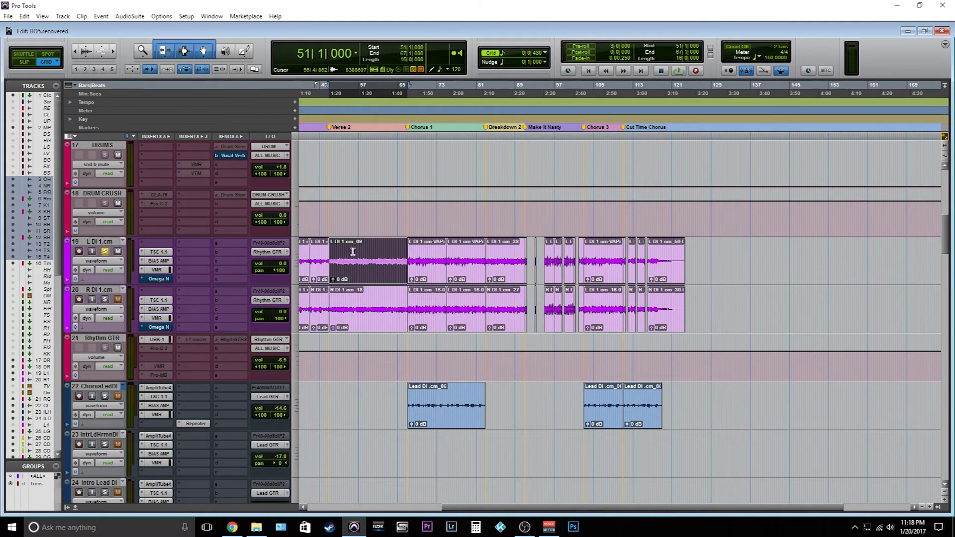
{"action": "scroll", "coordinate": [397, 272], "scroll_direction": "down", "scroll_amount": 2}
{"action": "scroll", "coordinate": [329, 247], "scroll_direction": "up", "scroll_amount": 2}
{"action": "left_click", "coordinate": [158, 279]}
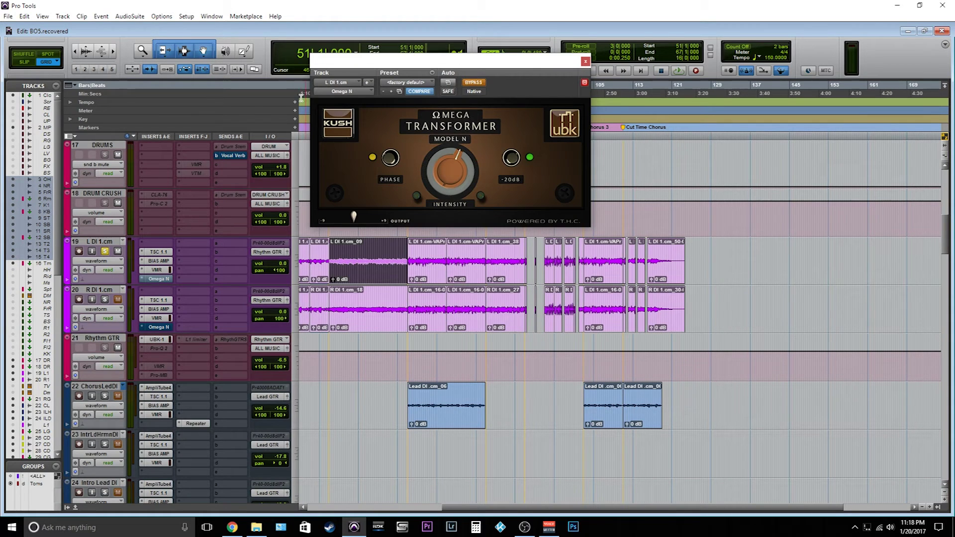
{"action": "left_click", "coordinate": [585, 62]}
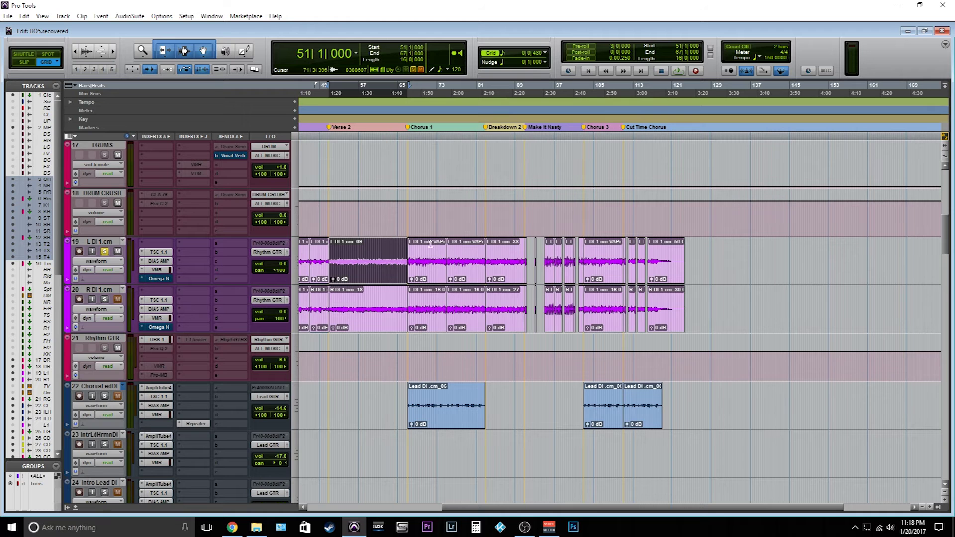
Step: View the Virtual Mix Rack's FG-73 preamp on L DI 1.cm, then close its plug-in window
{"action": "left_click", "coordinate": [156, 270]}
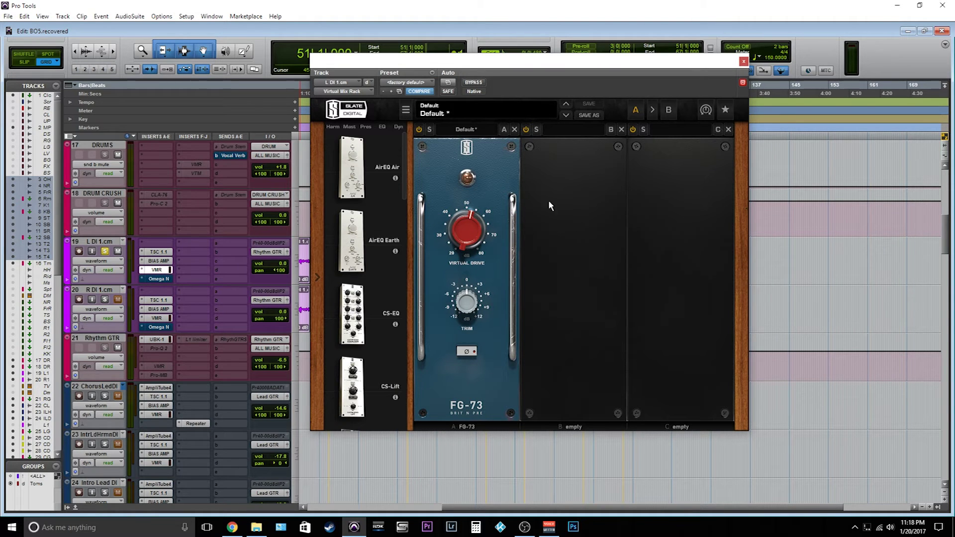
{"action": "left_click", "coordinate": [742, 62]}
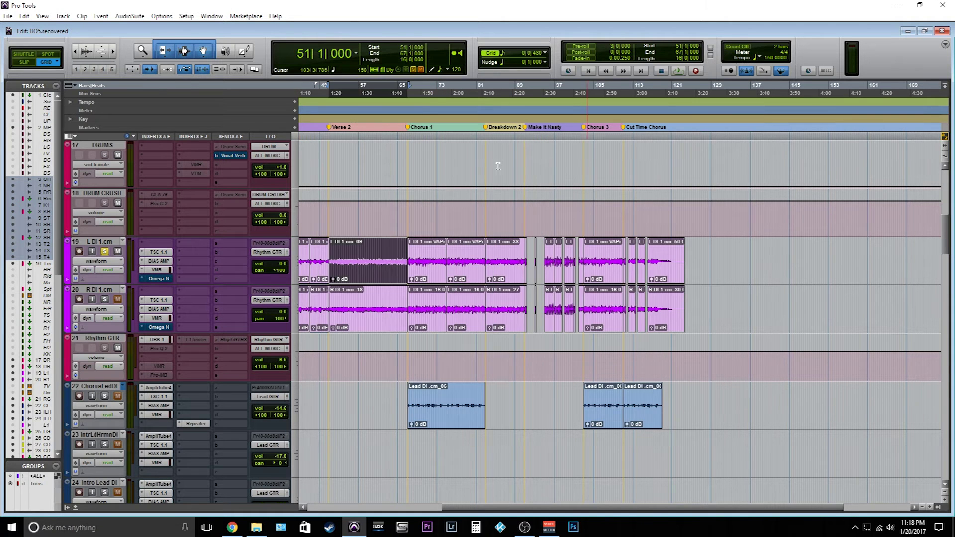
Step: Select the R DI 1.cm_18 clip in Verse 2, solo R DI 1.cm, and open UBK-1 on Rhythm GTR clear of the transport controls
{"action": "left_click", "coordinate": [369, 314]}
{"action": "left_click", "coordinate": [104, 300]}
{"action": "left_click", "coordinate": [157, 339]}
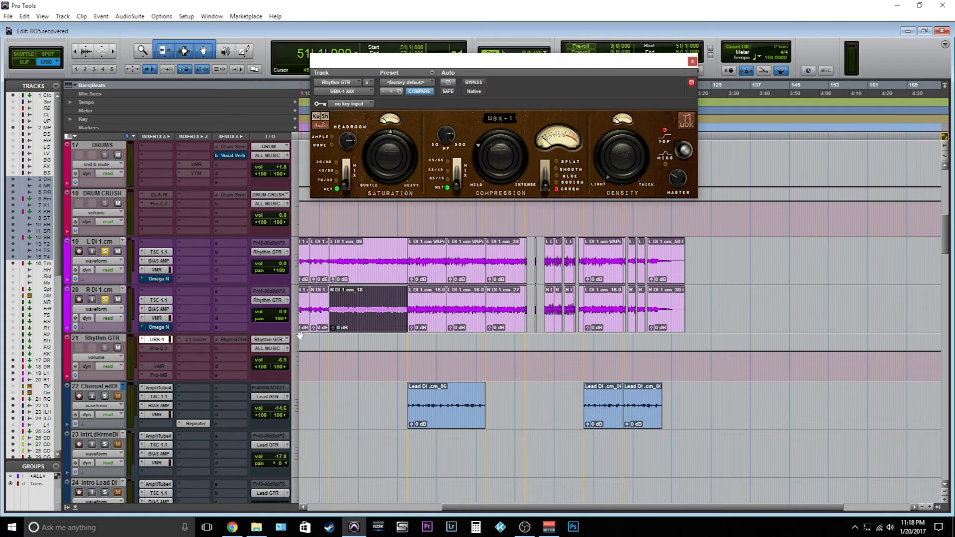
{"action": "left_click_drag", "start_coordinate": [465, 60], "coordinate": [462, 130]}
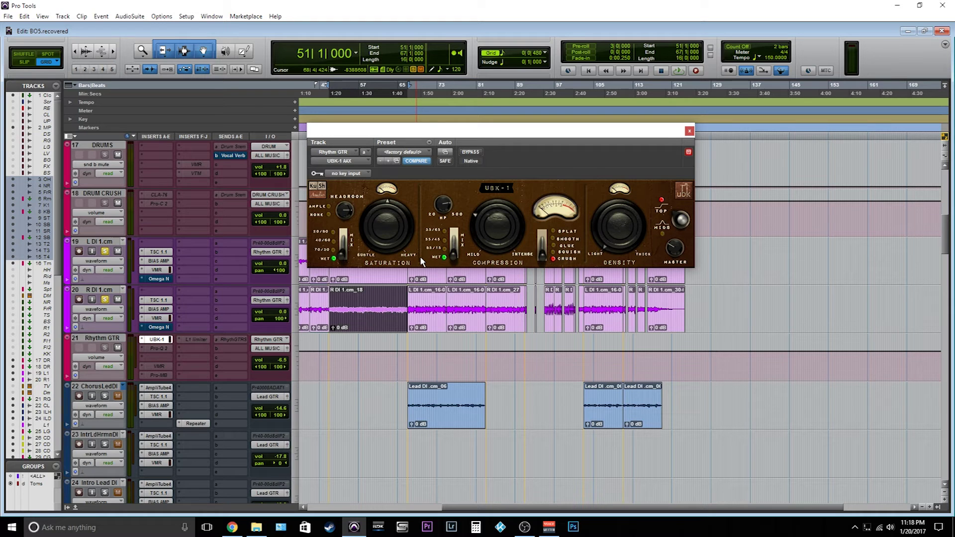
Step: Play the selected guitar section while alternating UBK-1 on Rhythm GTR between bypassed and active, ending with it active
{"action": "left_click", "coordinate": [164, 340], "text": "ctrl"}
{"action": "key", "text": "space"}
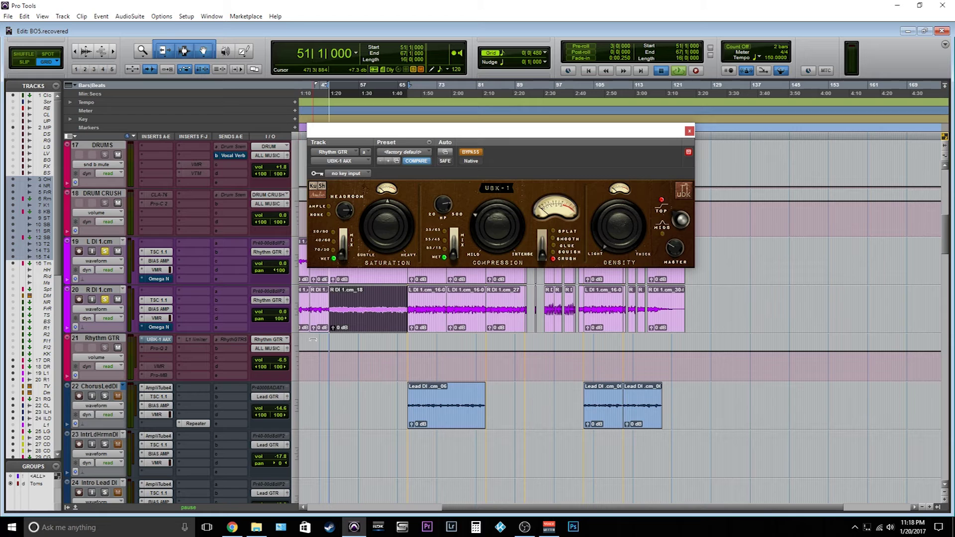
{"action": "key", "text": "space"}
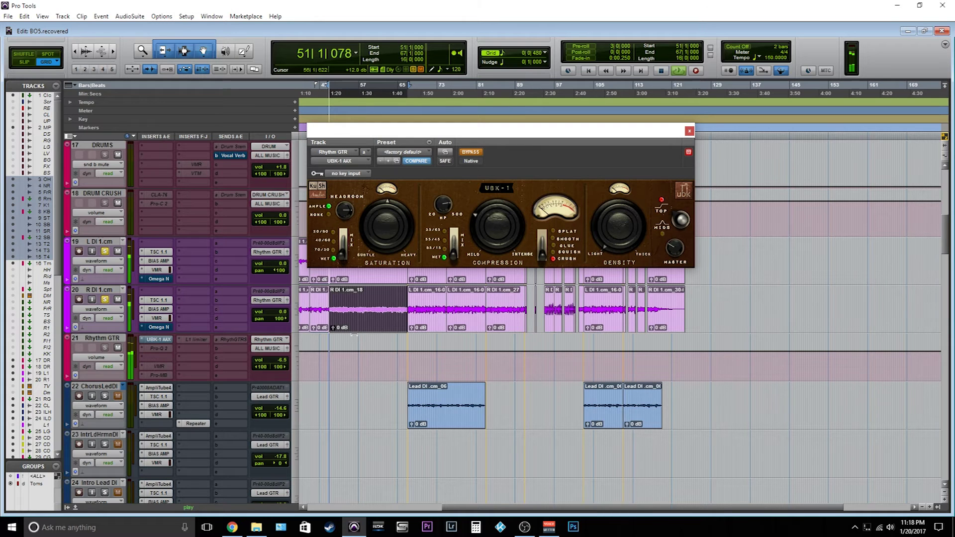
{"action": "left_click", "coordinate": [158, 343], "text": "ctrl"}
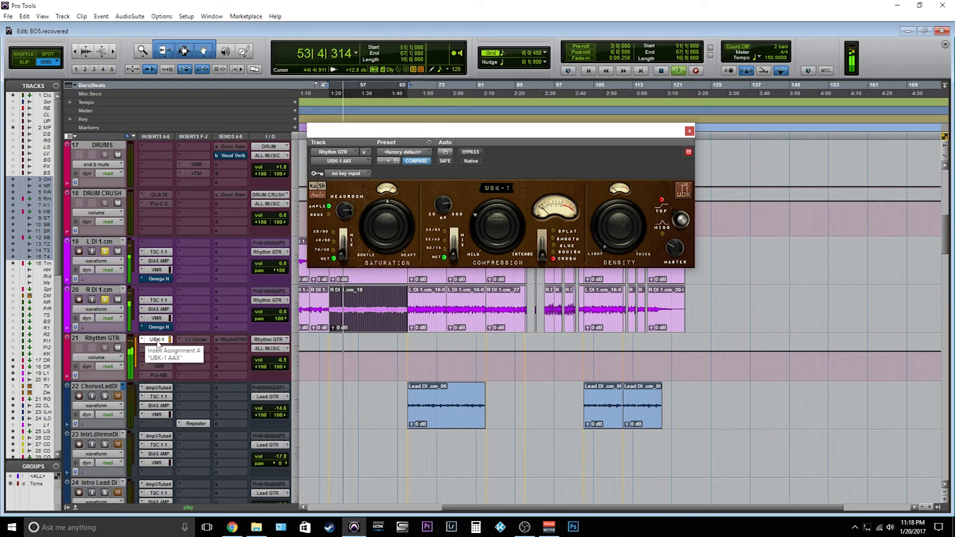
{"action": "left_click", "coordinate": [158, 342], "text": "ctrl"}
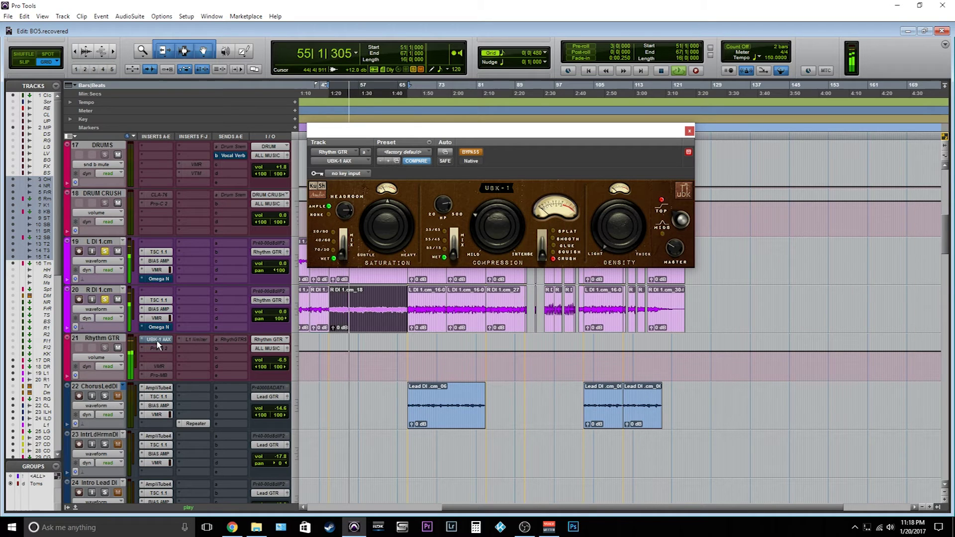
{"action": "left_click", "coordinate": [158, 343], "text": "ctrl"}
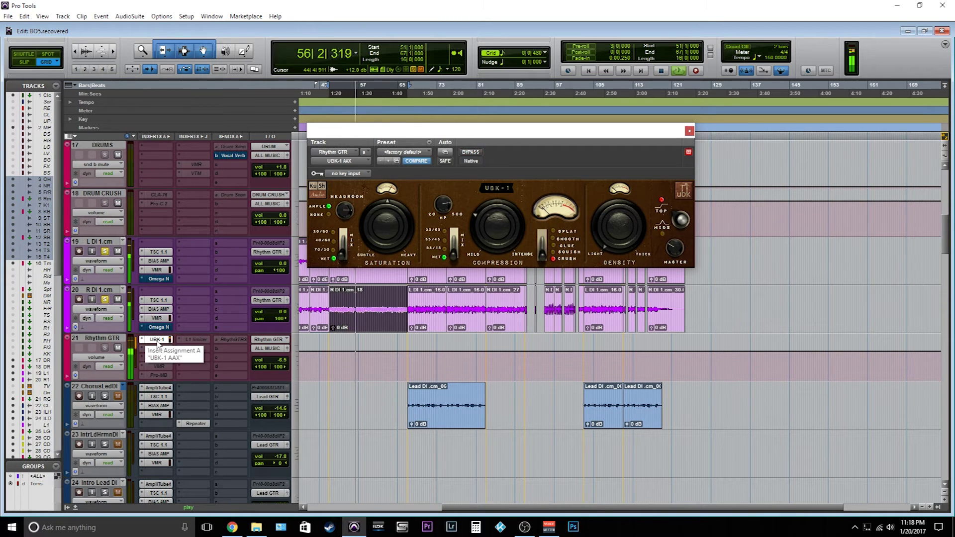
{"action": "key", "text": "space"}
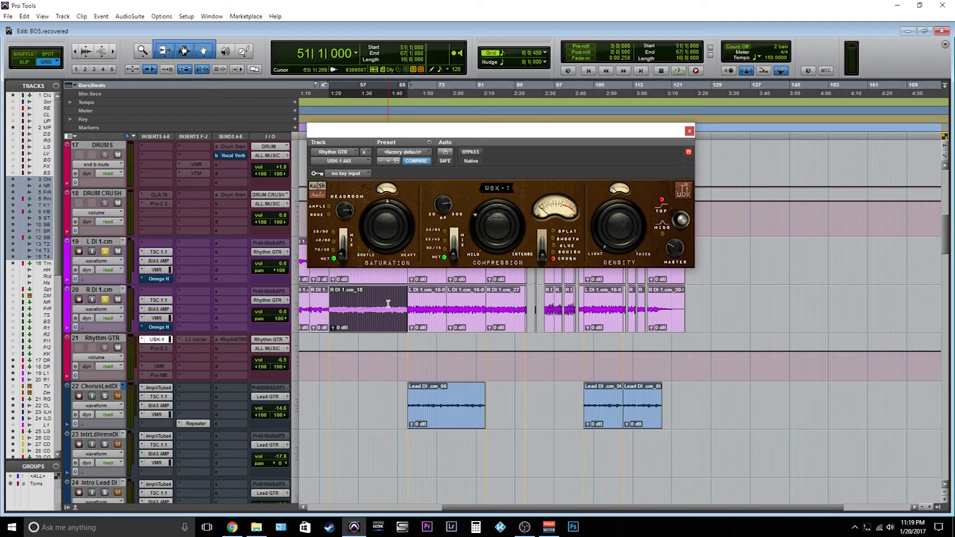
Step: Play the guitars while auditioning UBK-1's Squish, Glue, Splat and Smooth compression modes, then return to Crush
{"action": "mouse_move", "coordinate": [542, 260]}
{"action": "left_mouse_down"}
{"action": "mouse_move", "coordinate": [548, 231]}
{"action": "mouse_move", "coordinate": [542, 252]}
{"action": "left_mouse_up"}
{"action": "key", "text": "space"}
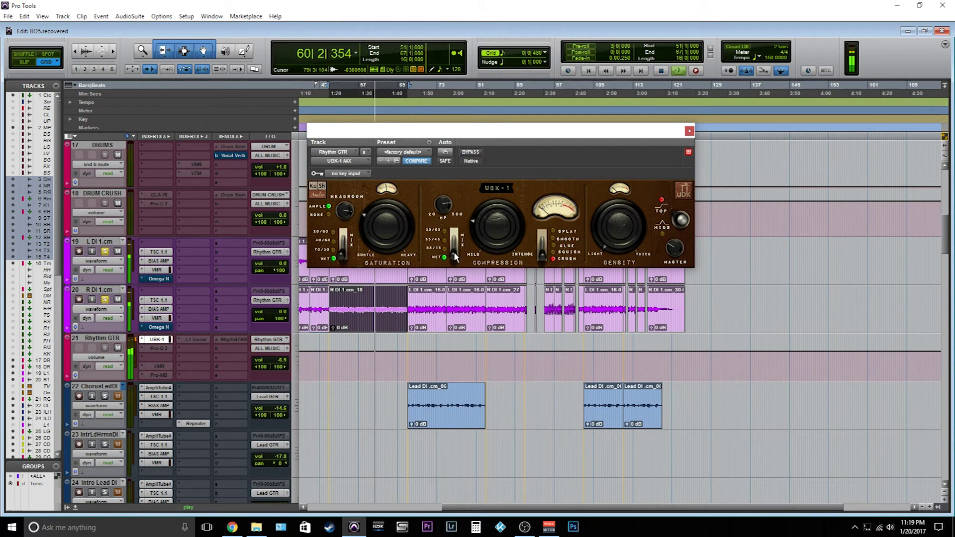
{"action": "left_click_drag", "start_coordinate": [454, 234], "coordinate": [453, 256]}
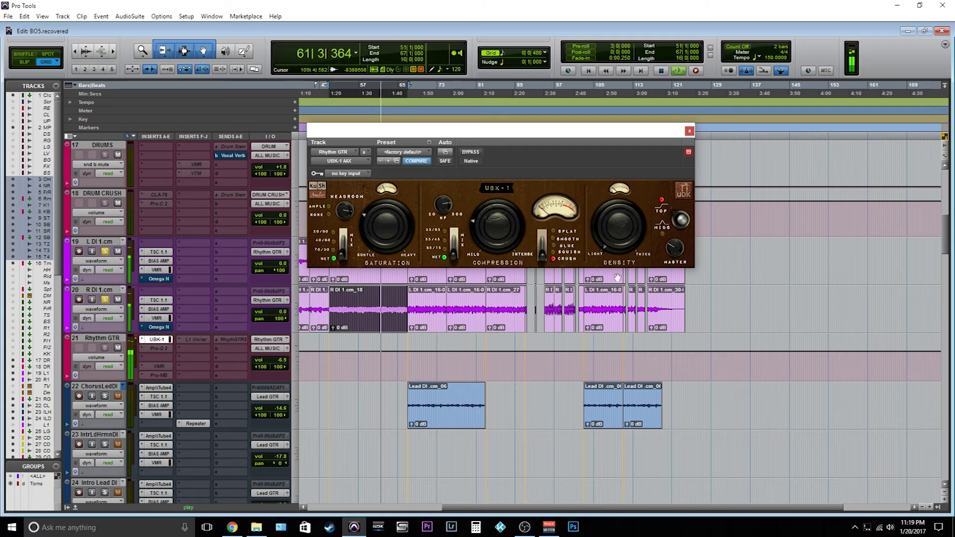
{"action": "left_click_drag", "start_coordinate": [543, 259], "coordinate": [544, 253]}
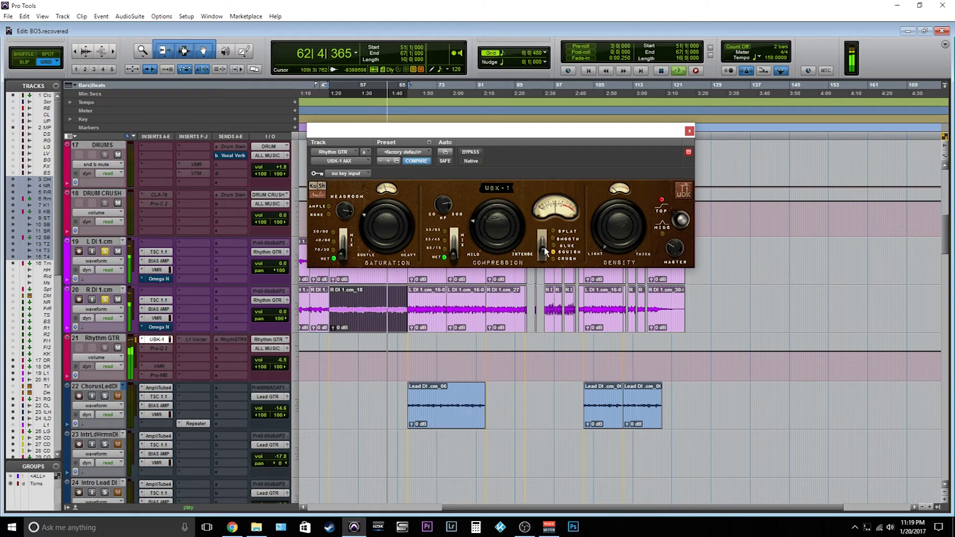
{"action": "left_click", "coordinate": [543, 253]}
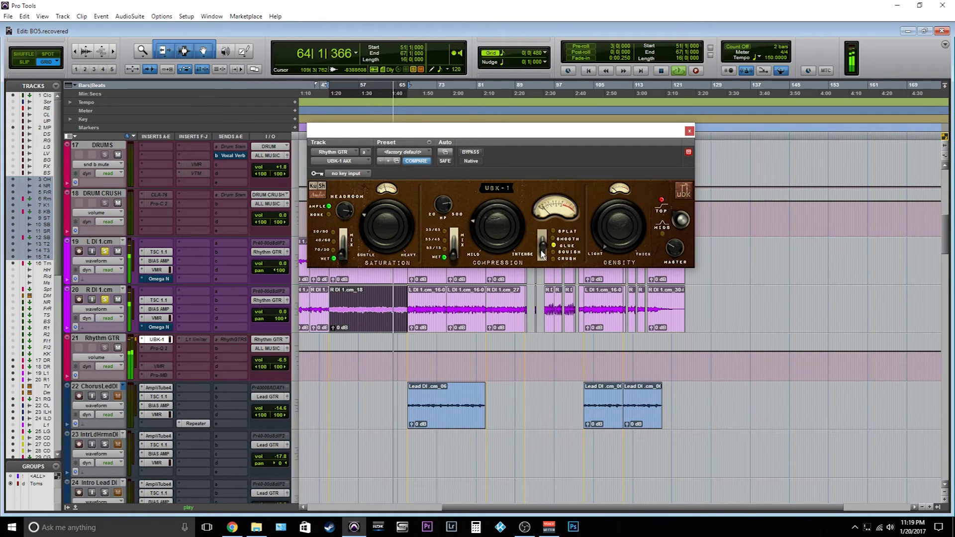
{"action": "left_click_drag", "start_coordinate": [543, 253], "coordinate": [539, 242]}
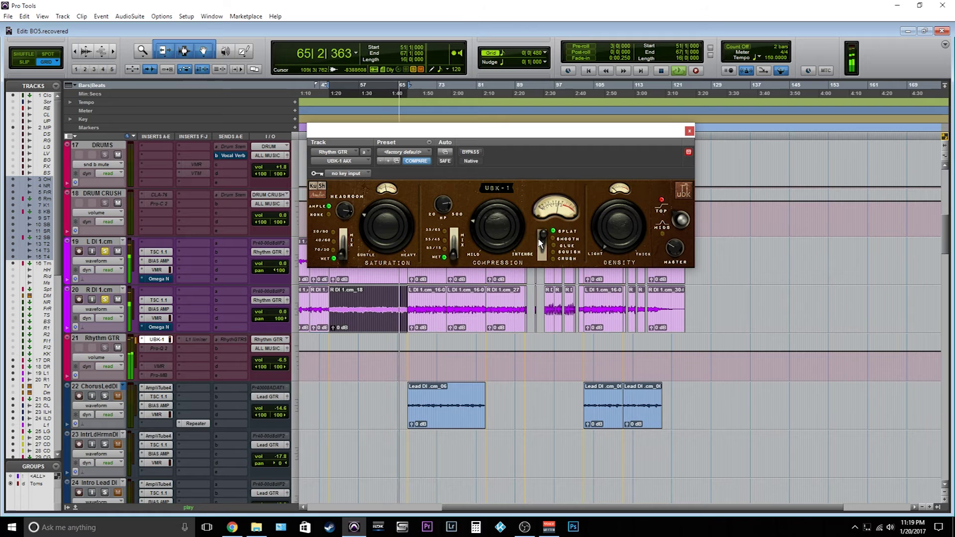
{"action": "left_click", "coordinate": [539, 241]}
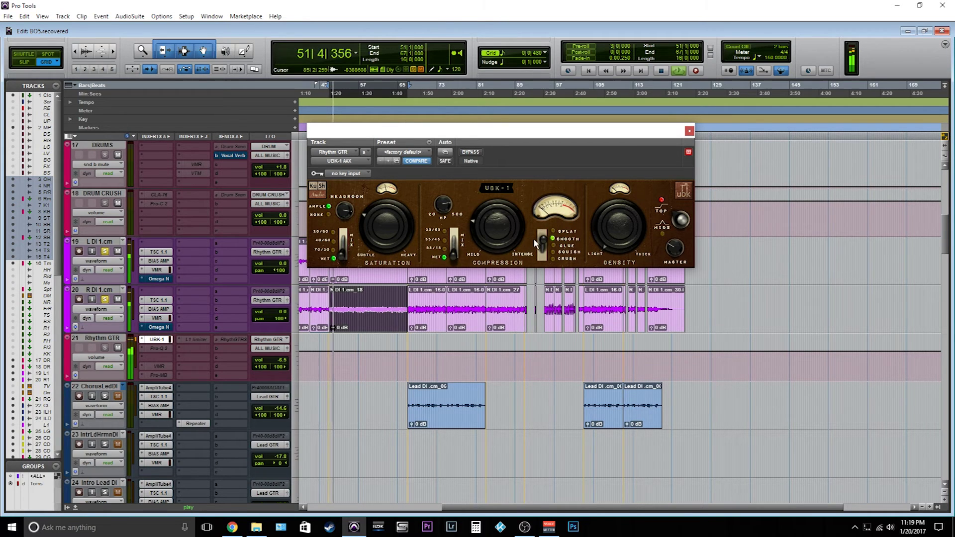
{"action": "left_click", "coordinate": [542, 244]}
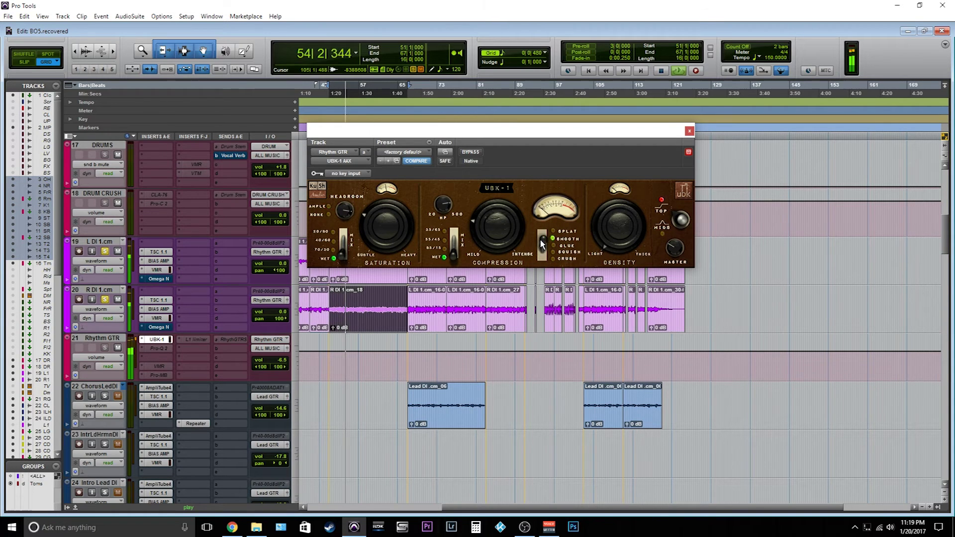
{"action": "left_click", "coordinate": [553, 258]}
Step: Audition UBK-1's Density near Thick during playback, then lower it to a setting near Light
{"action": "left_click_drag", "start_coordinate": [622, 239], "coordinate": [611, 100]}
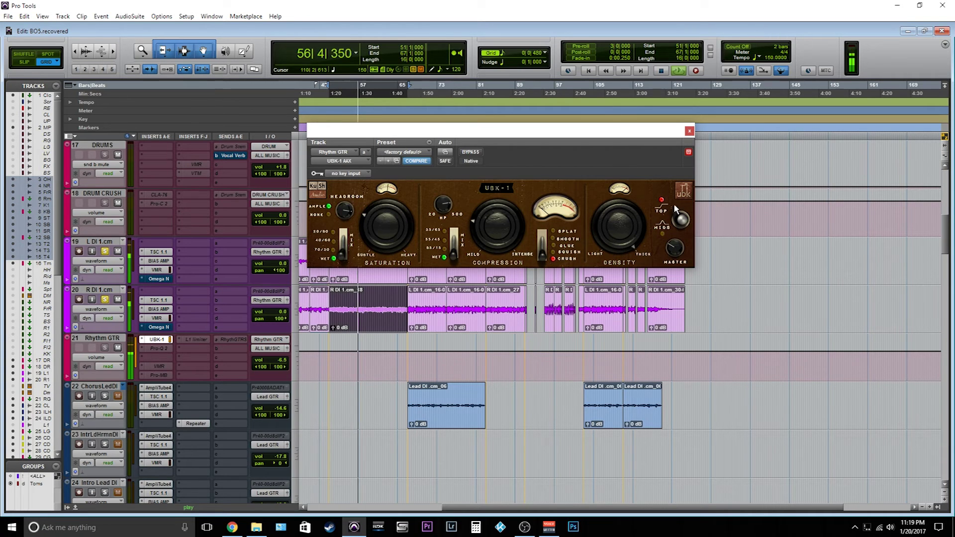
{"action": "left_click", "coordinate": [663, 233]}
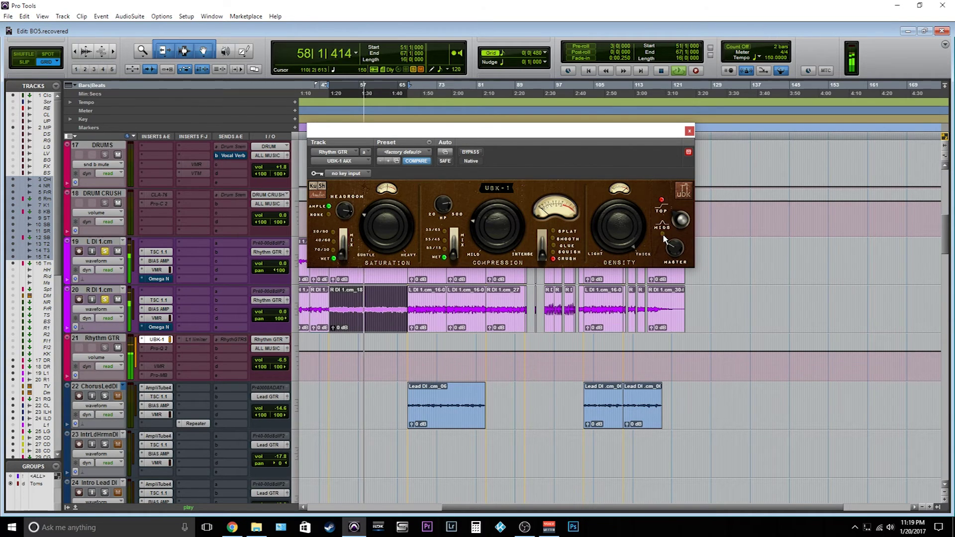
{"action": "left_click_drag", "start_coordinate": [614, 245], "coordinate": [594, 331]}
{"action": "left_click", "coordinate": [661, 228]}
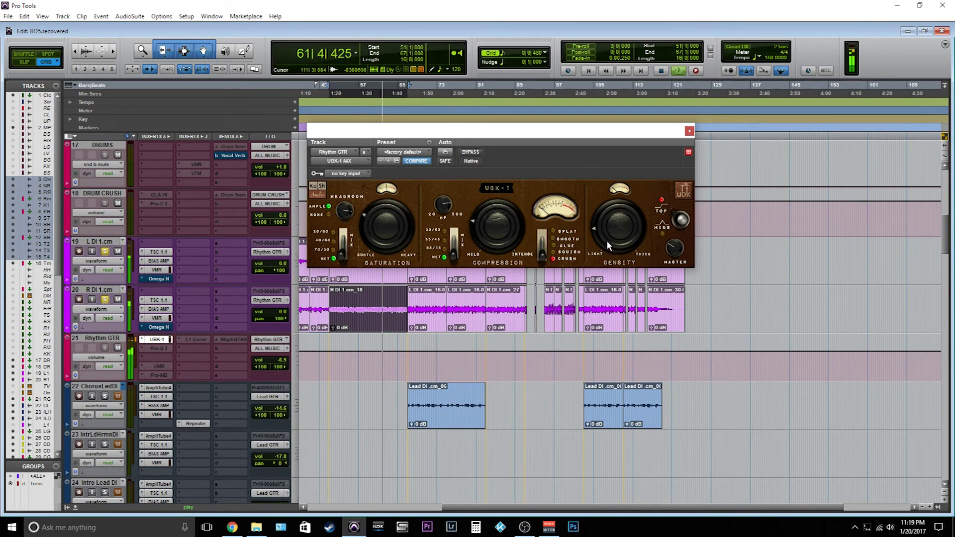
{"action": "left_click_drag", "start_coordinate": [604, 244], "coordinate": [598, 248]}
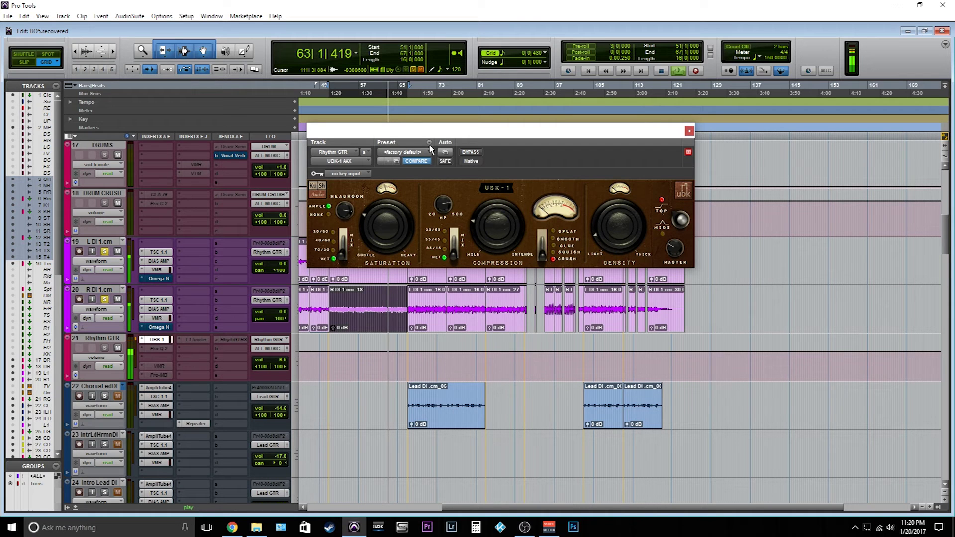
Step: Compare the guitars with the adjusted UBK-1 bypassed and active, then stop playback
{"action": "left_click", "coordinate": [476, 153]}
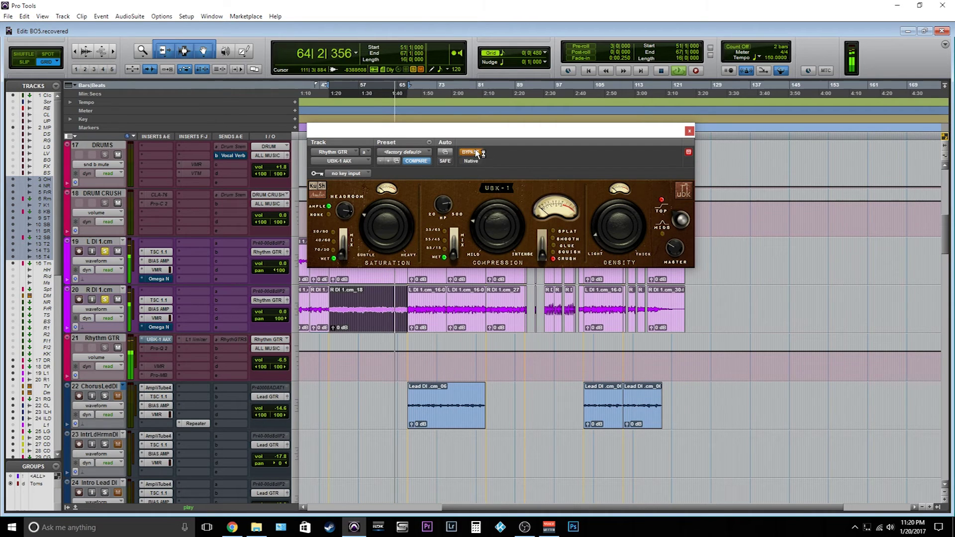
{"action": "left_click", "coordinate": [472, 153]}
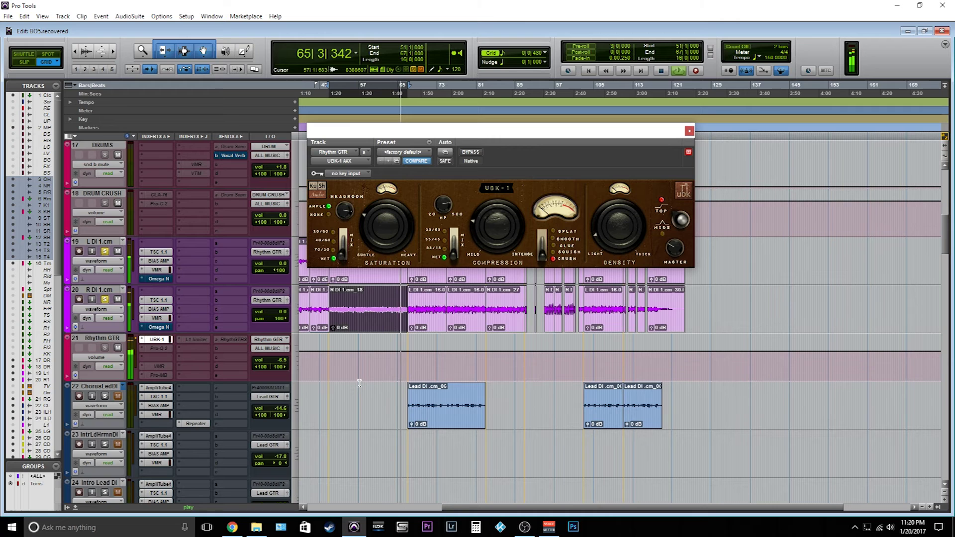
{"action": "key", "text": "space"}
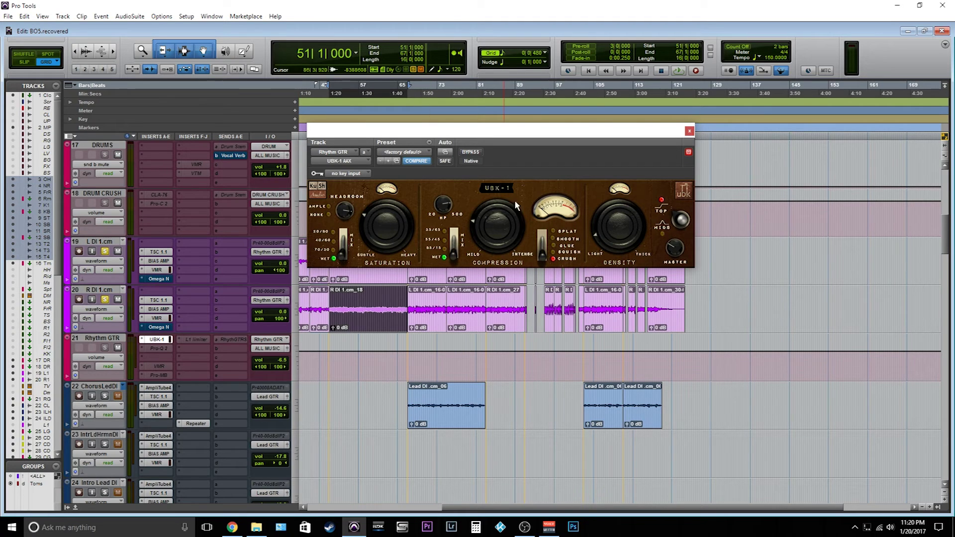
Step: Reselect the R DI 1.cm_18 clip in Verse 2 and close the UBK-1 window on Rhythm GTR
{"action": "left_click", "coordinate": [372, 304]}
{"action": "scroll", "coordinate": [416, 324], "scroll_direction": "up", "scroll_amount": 2}
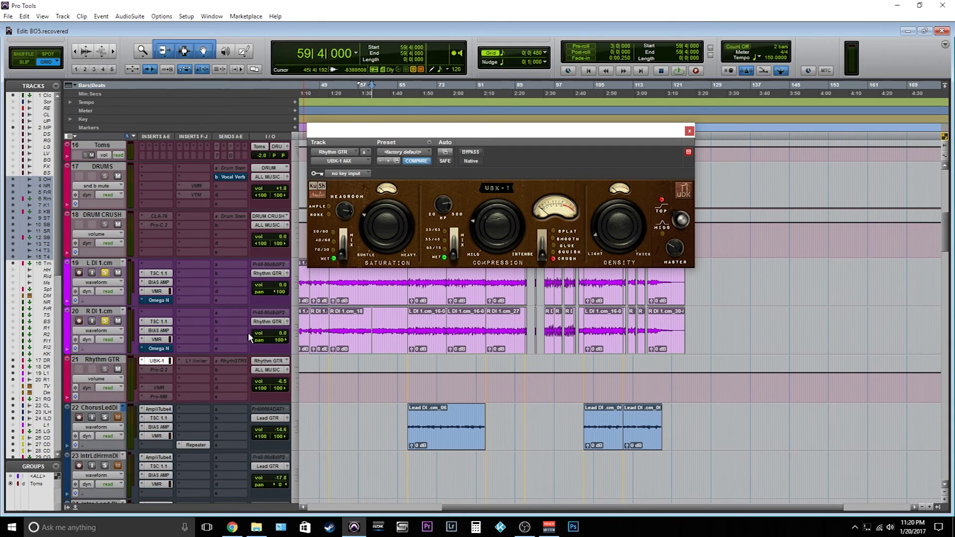
{"action": "left_click", "coordinate": [367, 343]}
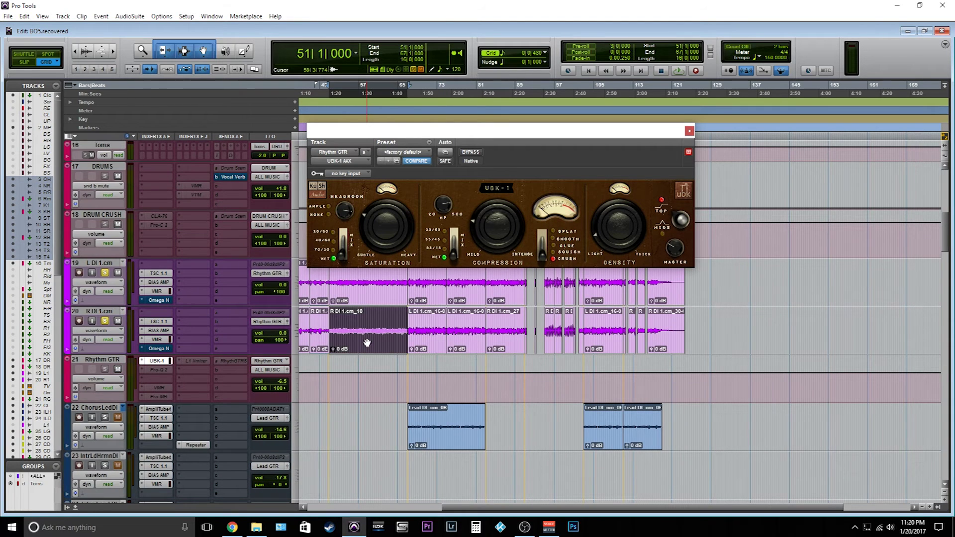
{"action": "left_click", "coordinate": [689, 130]}
{"action": "left_click", "coordinate": [156, 361]}
{"action": "left_click", "coordinate": [690, 131]}
Step: Open Omega N on Bass Midi, solo the track, and select its first clip in Chorus 1
{"action": "scroll", "coordinate": [352, 319], "scroll_direction": "down", "scroll_amount": 5}
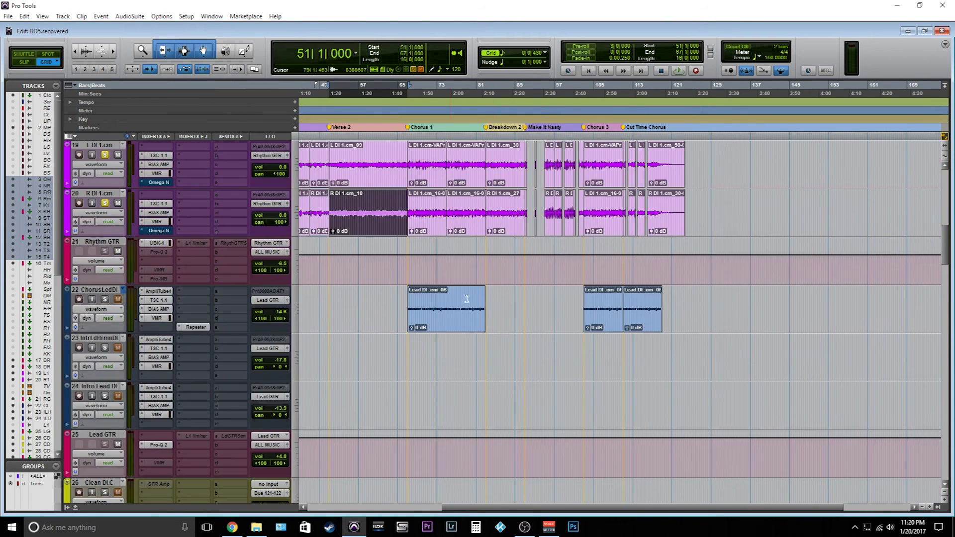
{"action": "scroll", "coordinate": [286, 285], "scroll_direction": "down", "scroll_amount": 9}
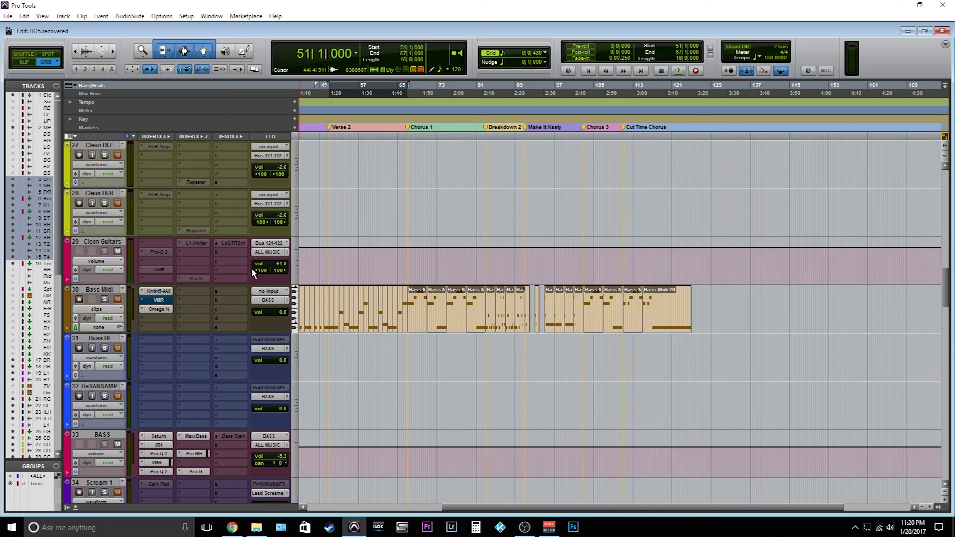
{"action": "scroll", "coordinate": [155, 257], "scroll_direction": "up", "scroll_amount": 3}
{"action": "left_click", "coordinate": [155, 309]}
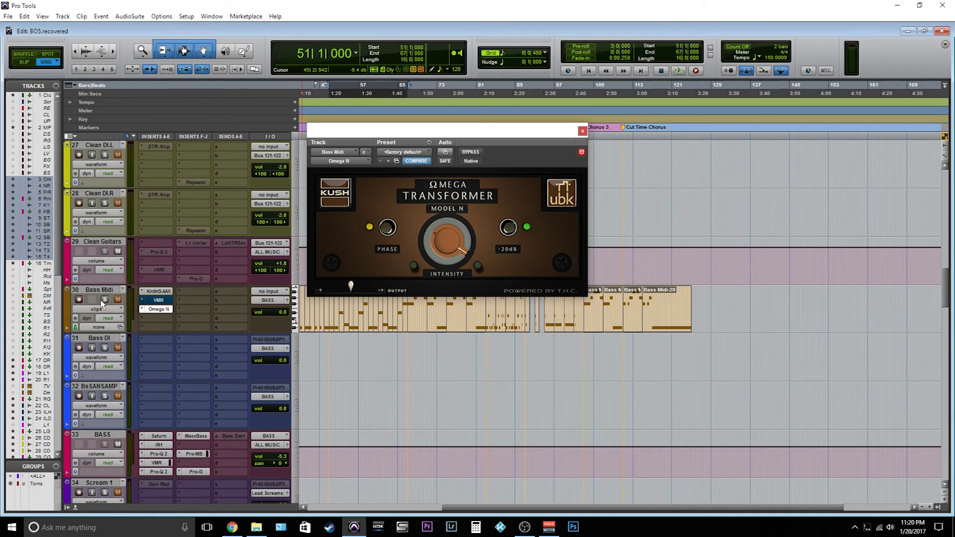
{"action": "left_click", "coordinate": [417, 324]}
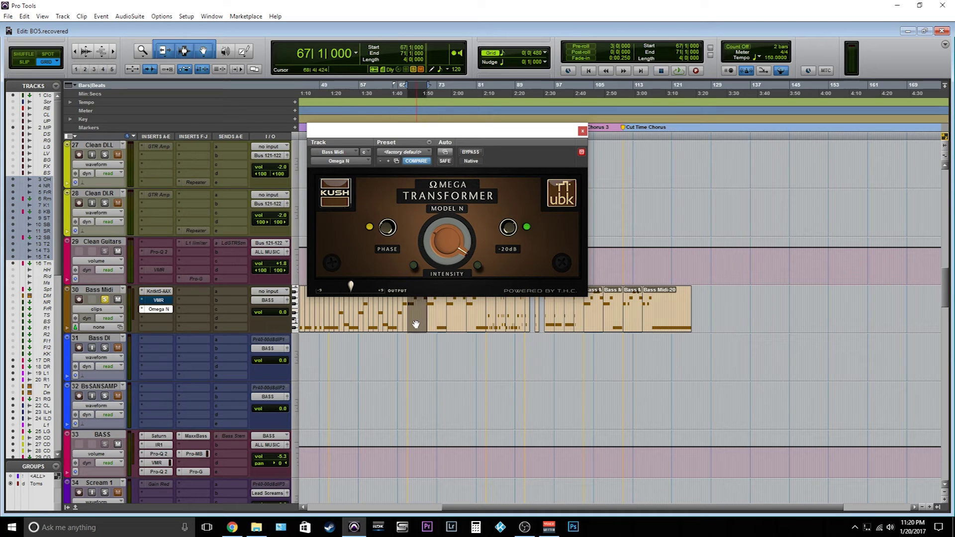
Step: Play the selected bass clip with Omega N bypassed and active, leave it active, and close the plug-in window
{"action": "key", "text": "space"}
{"action": "key", "text": "space"}
{"action": "left_click", "coordinate": [471, 153]}
{"action": "key", "text": "space"}
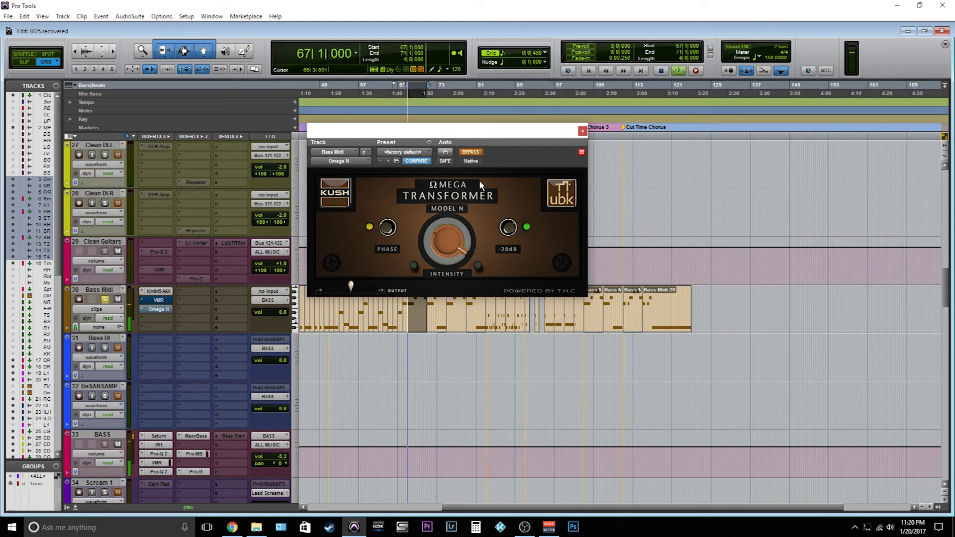
{"action": "left_click", "coordinate": [472, 153]}
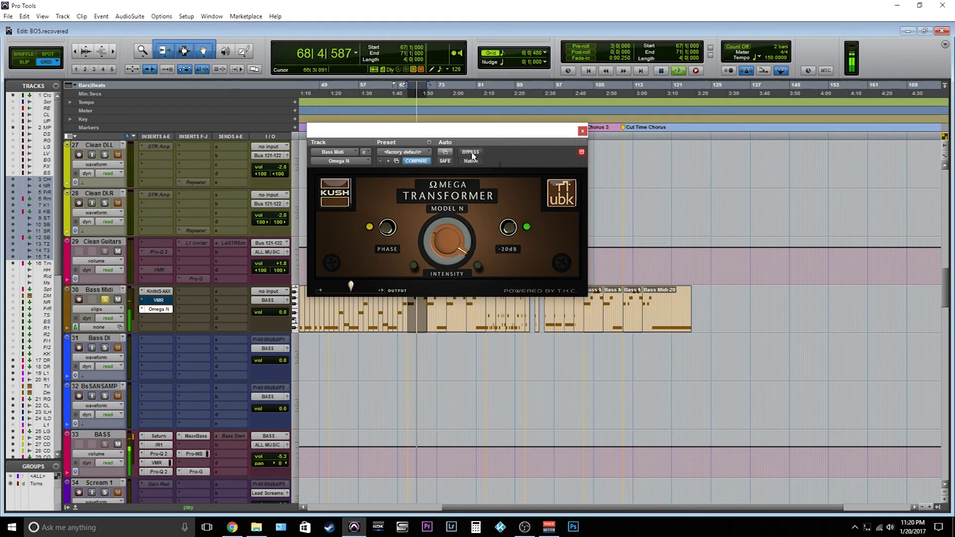
{"action": "key", "text": "space"}
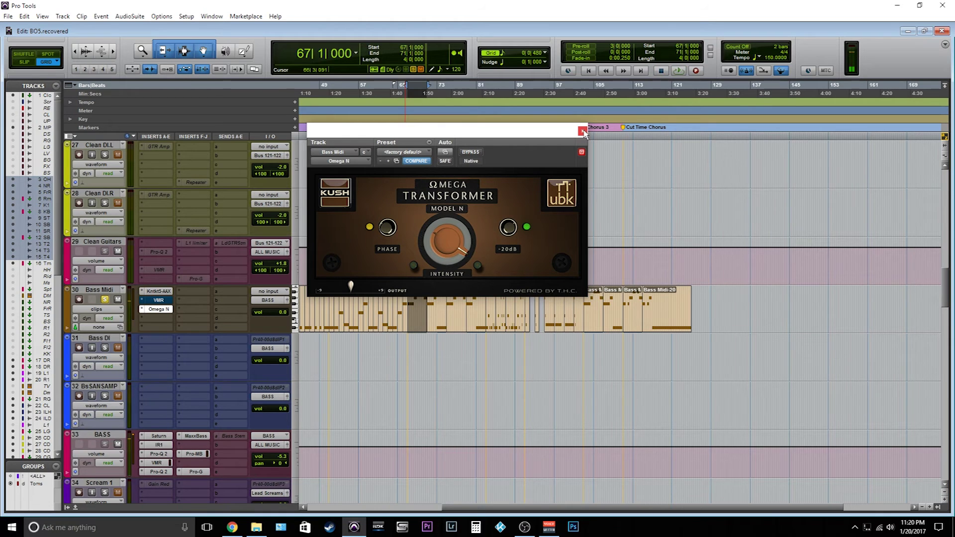
{"action": "left_click", "coordinate": [582, 131]}
{"action": "scroll", "coordinate": [348, 252], "scroll_direction": "down", "scroll_amount": 4}
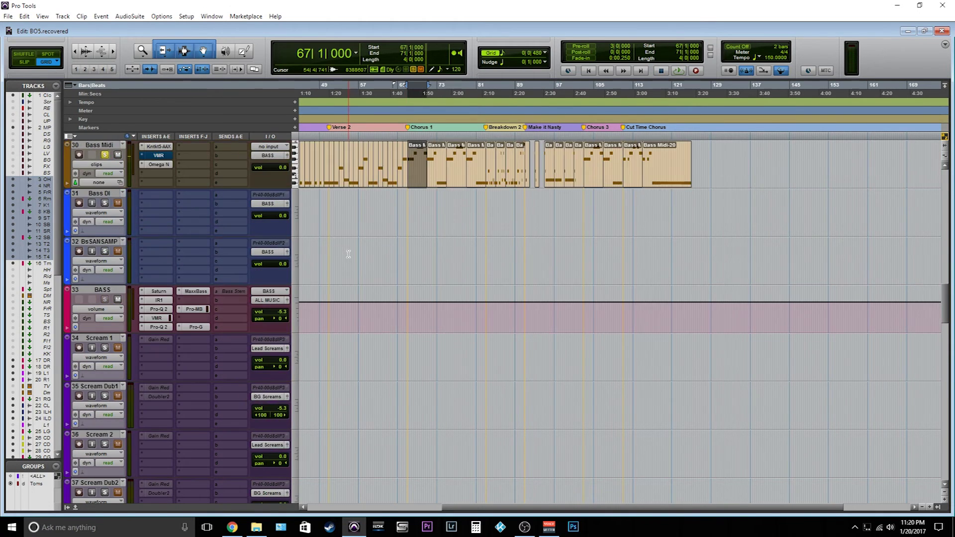
{"action": "scroll", "coordinate": [347, 254], "scroll_direction": "up", "scroll_amount": 3}
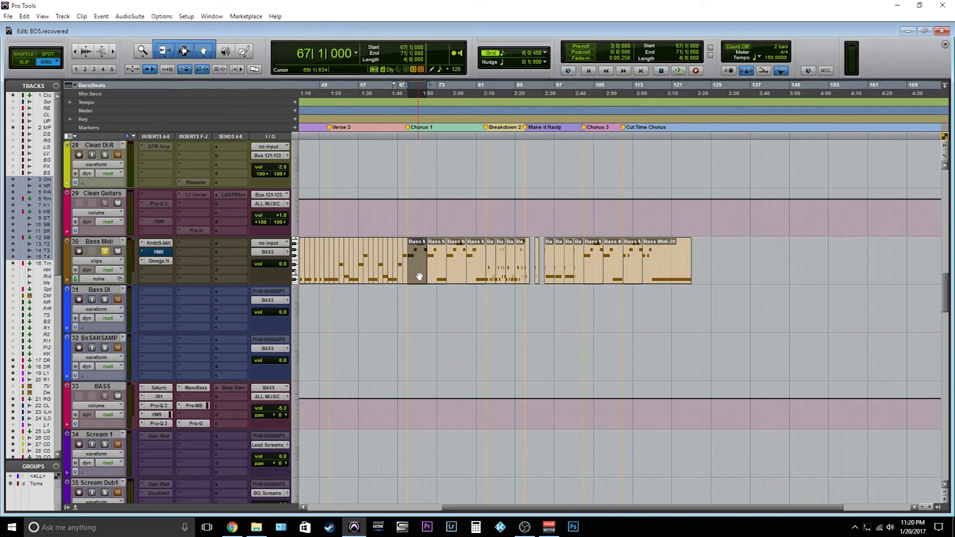
Step: Show the whole song in the timeline and place the edit cursor at 47|1|480 on Bass Midi, clearing the clip selection
{"action": "key", "text": "r"}
{"action": "key", "text": "r"}
{"action": "key", "text": "t"}
{"action": "key", "text": "t"}
{"action": "key", "text": "t"}
{"action": "key", "text": "t"}
{"action": "key", "text": "t"}
{"action": "key", "text": "r"}
{"action": "key", "text": "r"}
{"action": "key", "text": "r"}
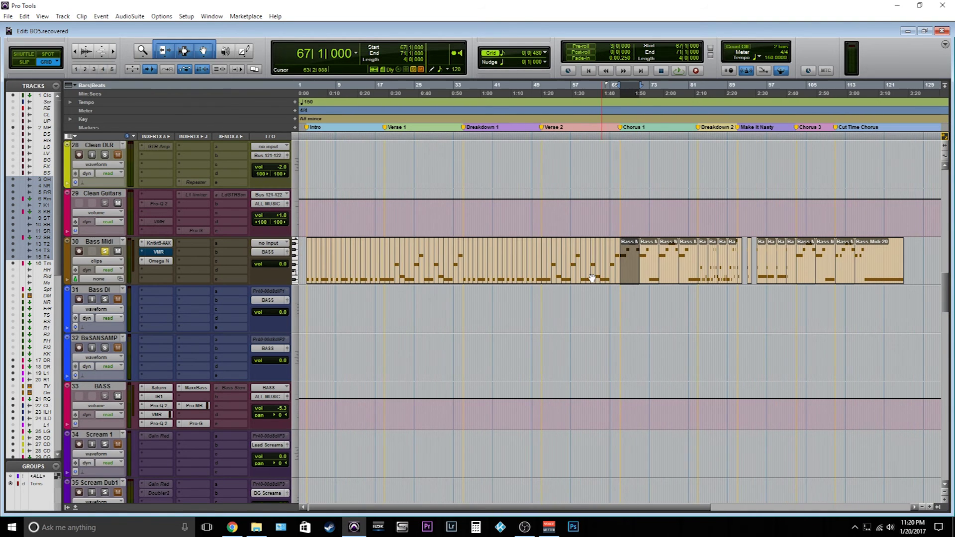
{"action": "key", "text": "r"}
{"action": "key", "text": "r"}
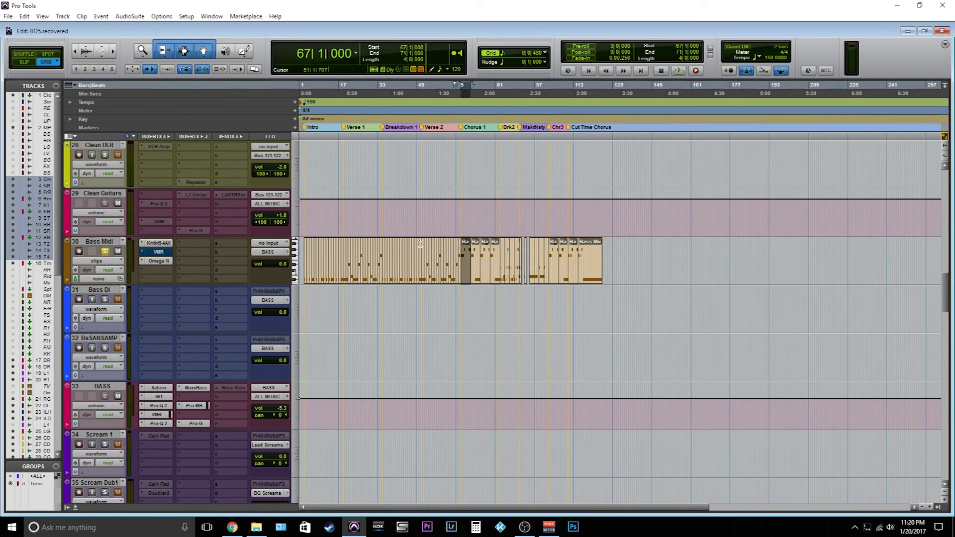
{"action": "left_click", "coordinate": [412, 240]}
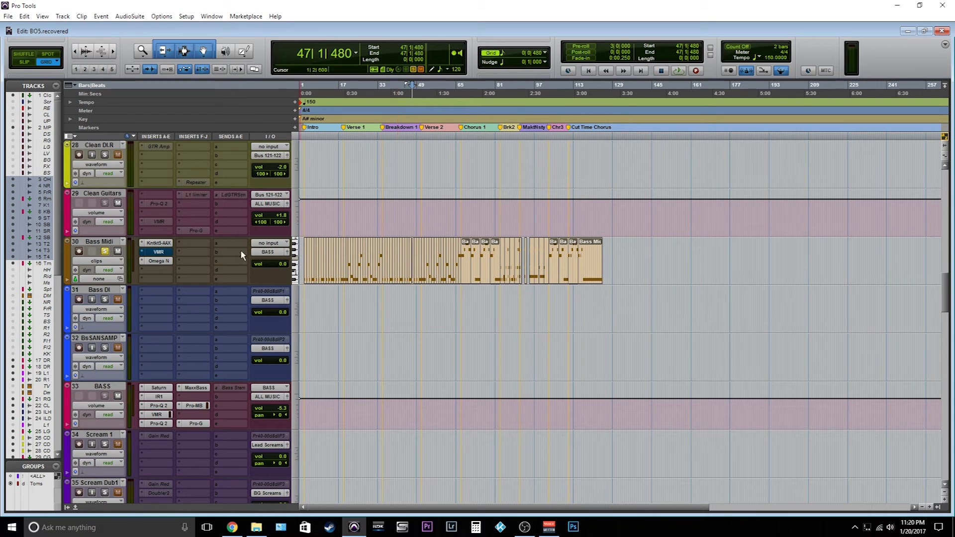
Step: Review the Omega N controls on Bass Midi, then close the plug-in window
{"action": "left_click", "coordinate": [156, 261]}
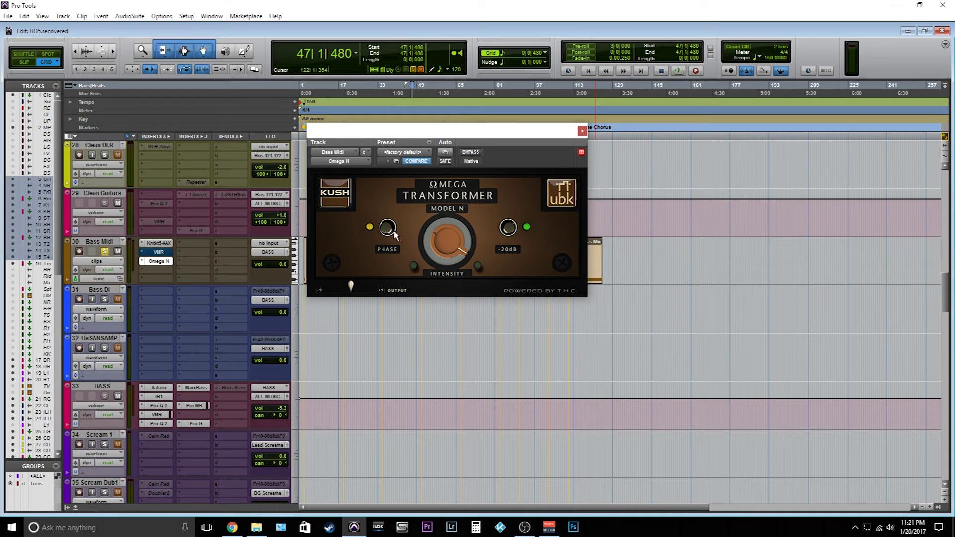
{"action": "left_click", "coordinate": [583, 131]}
Step: Open Clariphonic DSP MKII on the MIXBUSS track
{"action": "scroll", "coordinate": [335, 190], "scroll_direction": "down", "scroll_amount": 10}
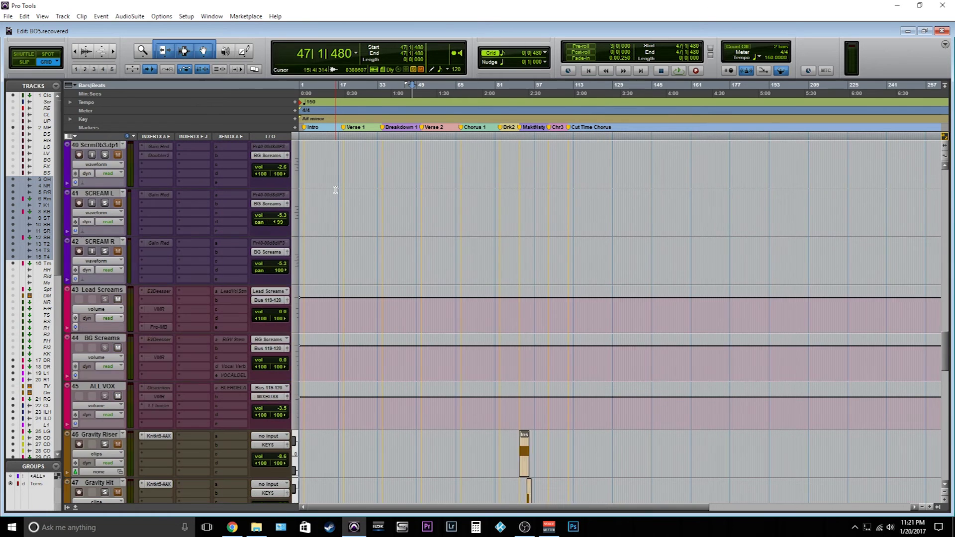
{"action": "scroll", "coordinate": [335, 190], "scroll_direction": "down", "scroll_amount": 8}
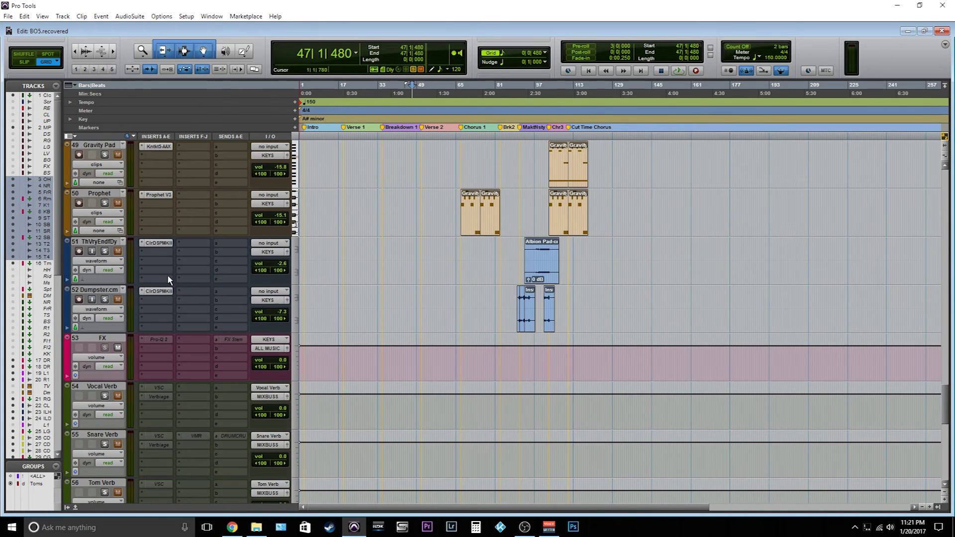
{"action": "scroll", "coordinate": [314, 257], "scroll_direction": "down", "scroll_amount": 9}
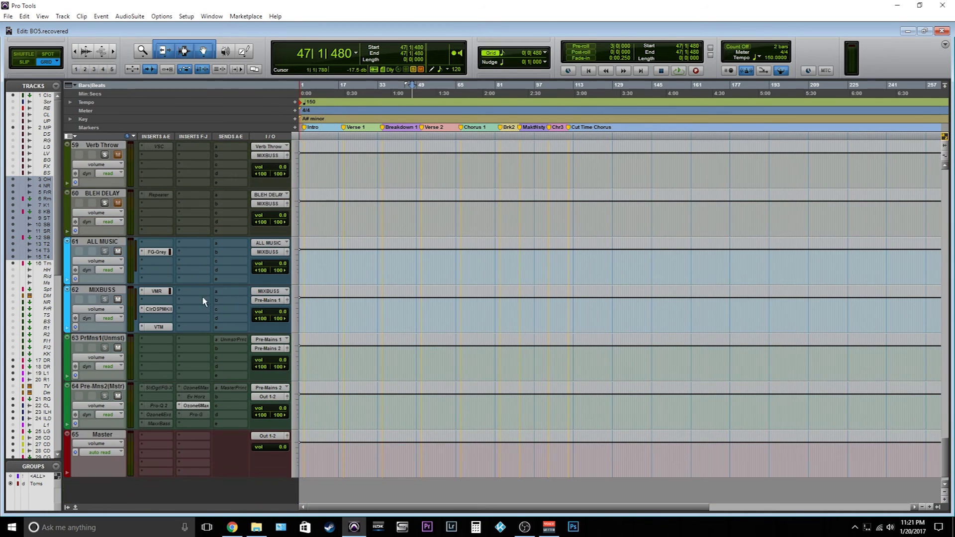
{"action": "left_click", "coordinate": [165, 309]}
Step: View the Kush Audio multichannel plug-ins available for the MIXBUSS insert, then dismiss the list without changing the plug-in
{"action": "scroll", "coordinate": [342, 305], "scroll_direction": "up", "scroll_amount": 12}
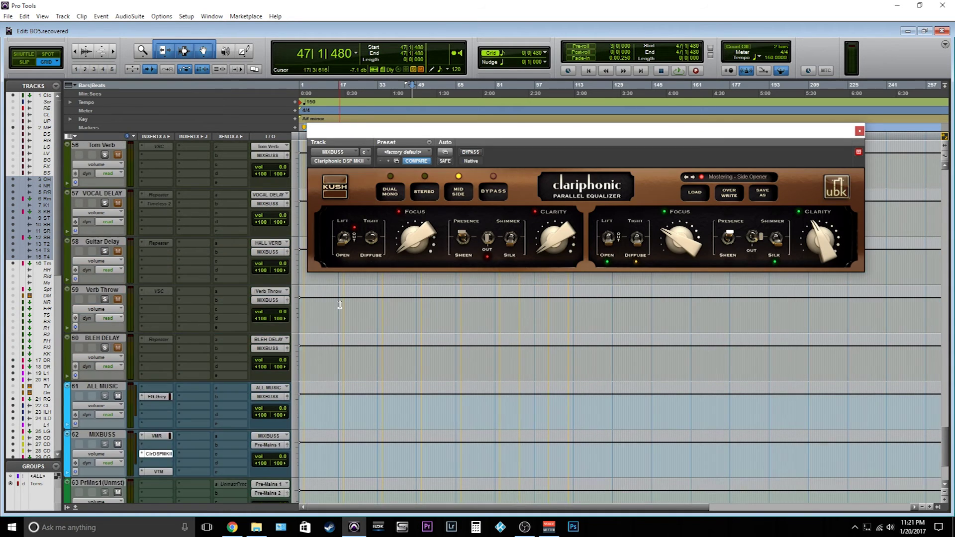
{"action": "scroll", "coordinate": [180, 270], "scroll_direction": "up", "scroll_amount": 4}
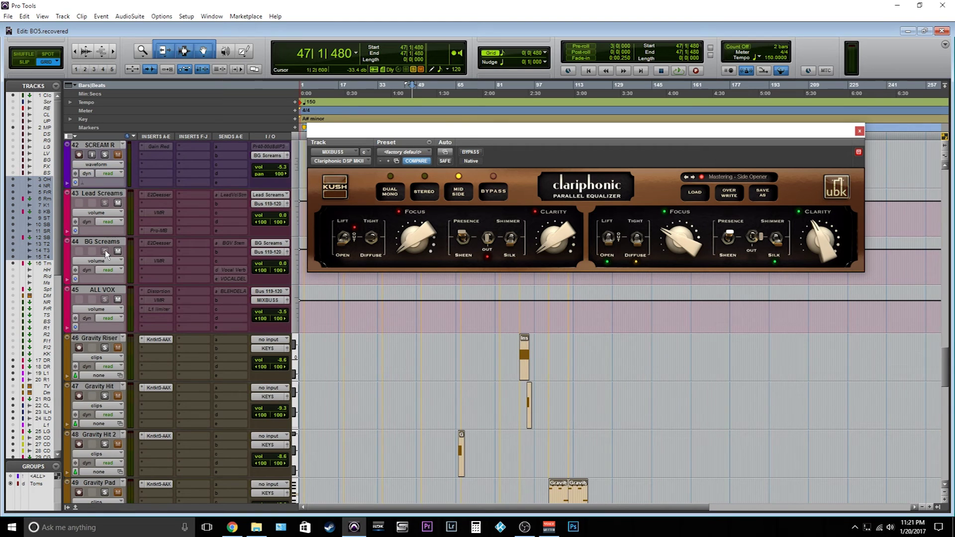
{"action": "scroll", "coordinate": [155, 274], "scroll_direction": "up", "scroll_amount": 7}
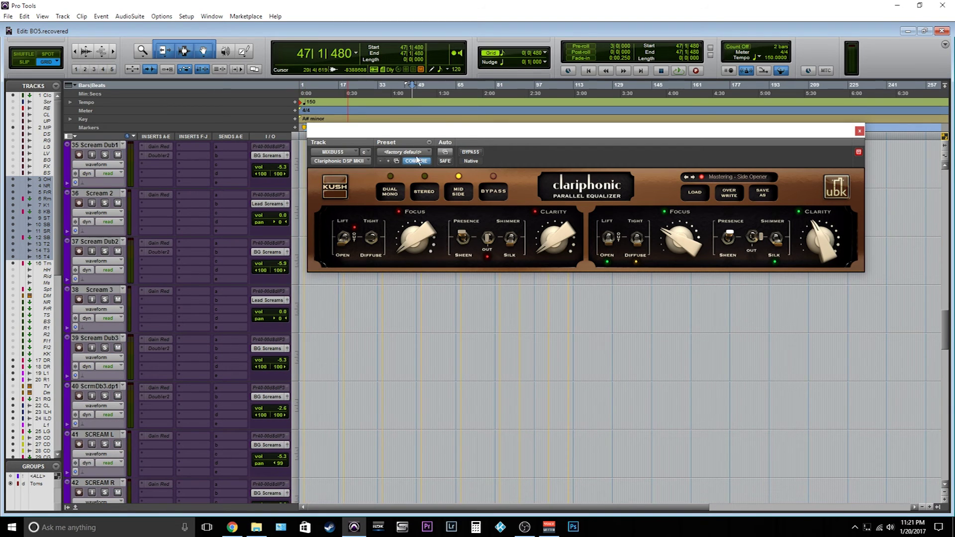
{"action": "left_click", "coordinate": [336, 164]}
{"action": "mouse_move", "coordinate": [368, 178]}
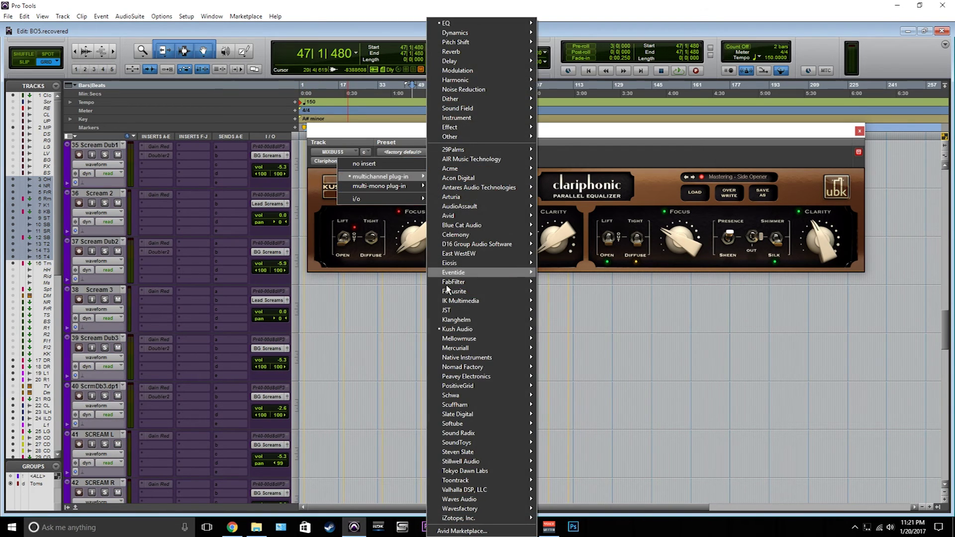
{"action": "mouse_move", "coordinate": [458, 330]}
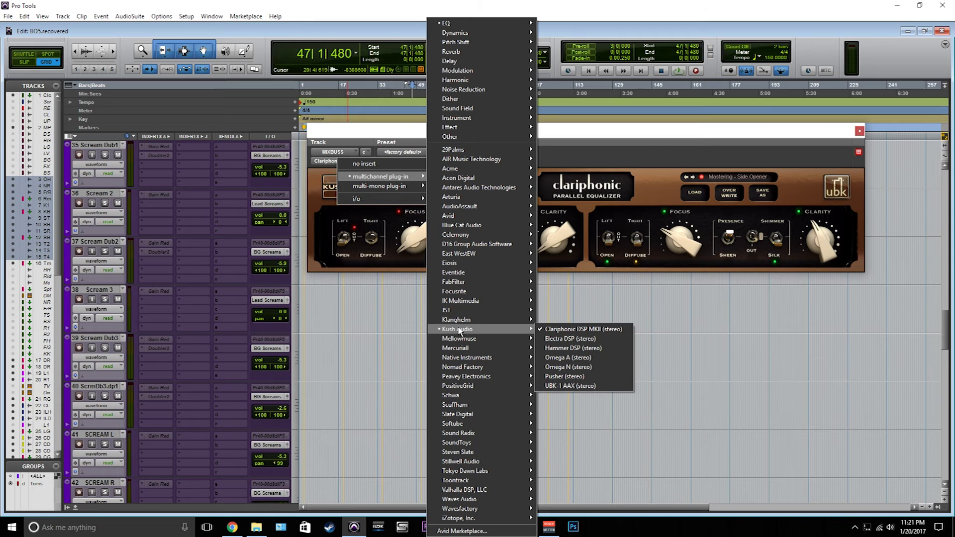
{"action": "left_click", "coordinate": [620, 141]}
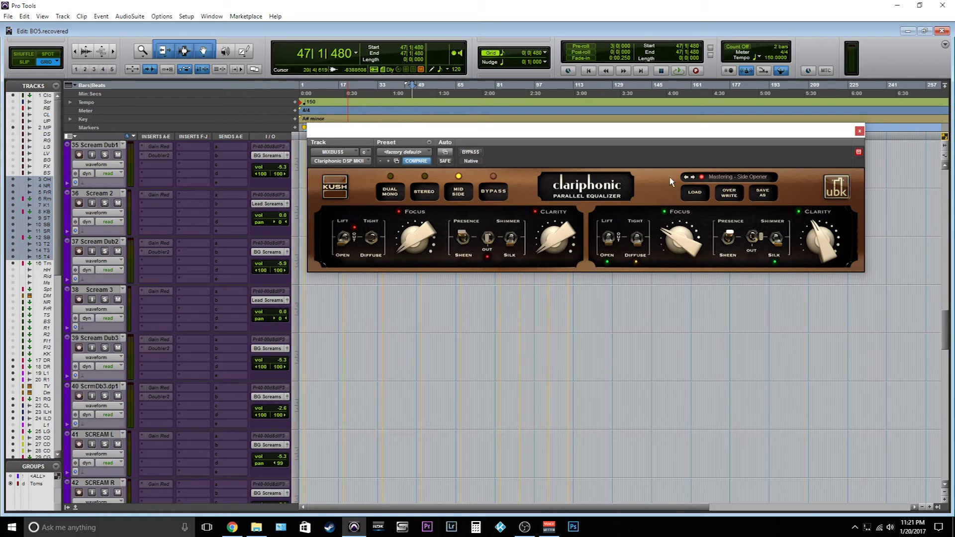
Step: Look through Clariphonic's preset list and dismiss it, keeping the Mastering - Side Opener preset
{"action": "left_click", "coordinate": [718, 179]}
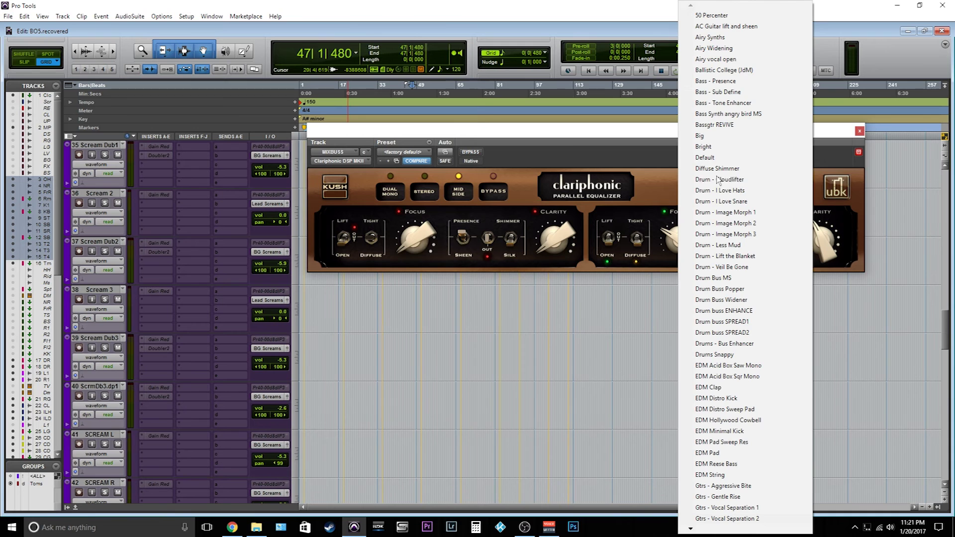
{"action": "left_click", "coordinate": [621, 169]}
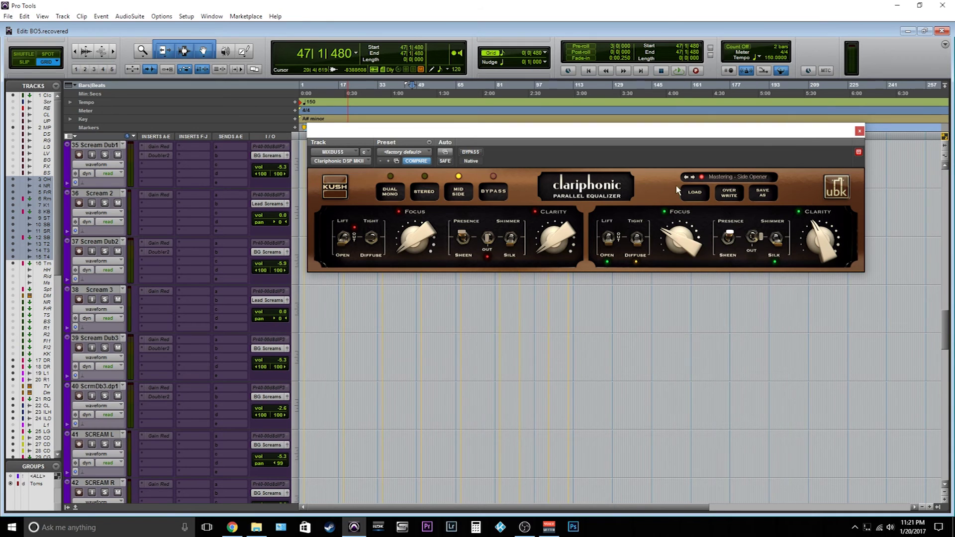
{"action": "left_click", "coordinate": [710, 179]}
{"action": "left_click", "coordinate": [592, 195]}
Step: Place the edit cursor at 68|2|000 in Chorus 1 as the playback start
{"action": "left_click", "coordinate": [421, 355]}
{"action": "scroll", "coordinate": [420, 354], "scroll_direction": "down", "scroll_amount": 10}
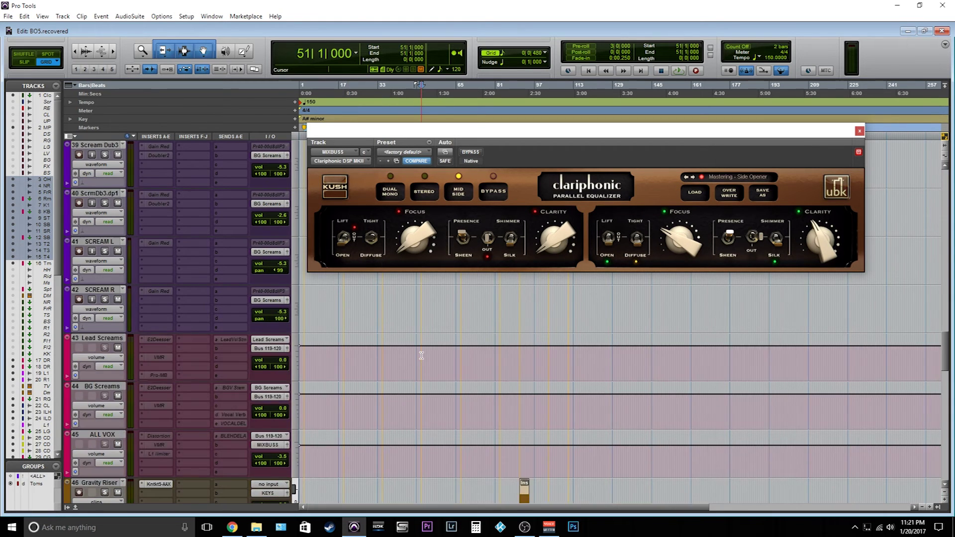
{"action": "scroll", "coordinate": [120, 383], "scroll_direction": "up", "scroll_amount": 15}
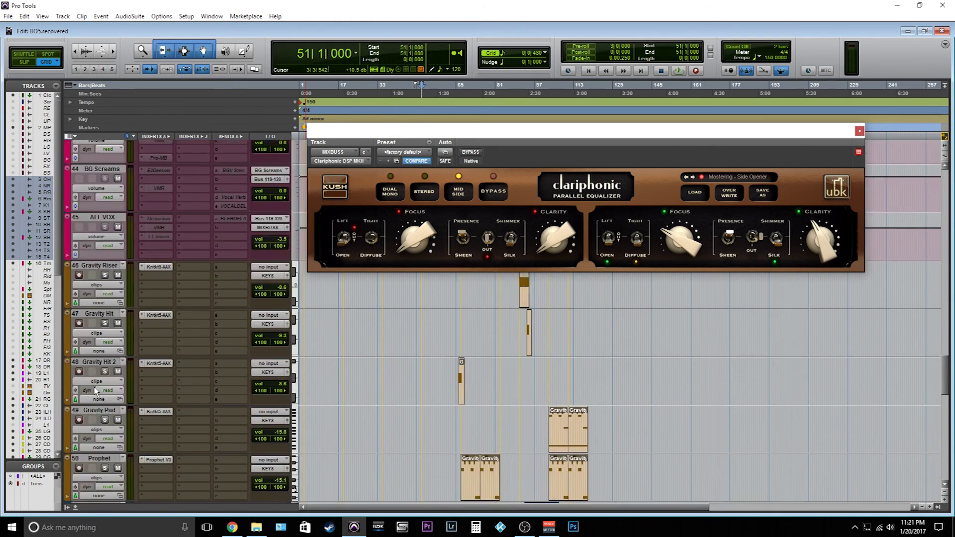
{"action": "scroll", "coordinate": [97, 391], "scroll_direction": "down", "scroll_amount": 2}
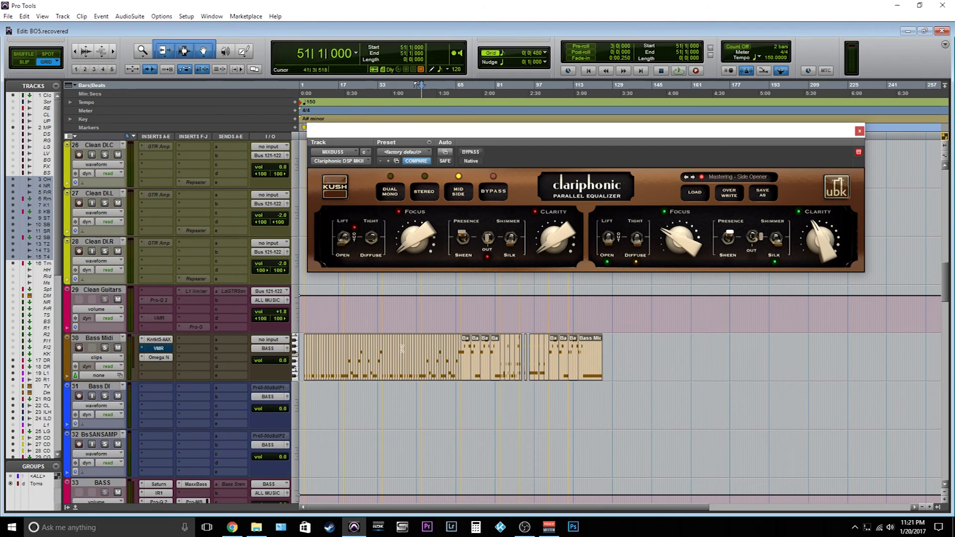
{"action": "left_click", "coordinate": [463, 312]}
Step: Play the full mix with the MIXBUSS Clariphonic bypassed and active, leave it active, stop playback, and close the plug-in window
{"action": "left_click", "coordinate": [471, 154]}
{"action": "key", "text": "space"}
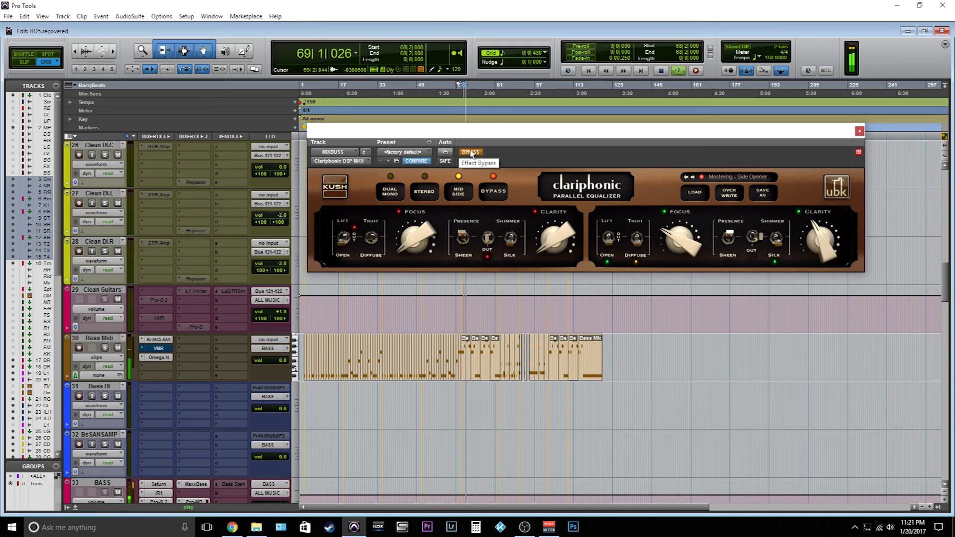
{"action": "left_click", "coordinate": [471, 153]}
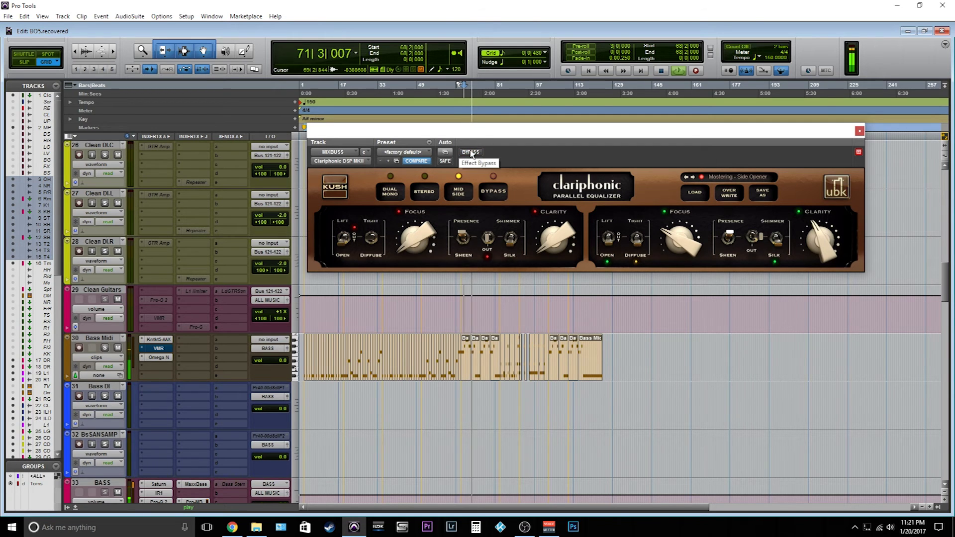
{"action": "left_click", "coordinate": [471, 153]}
{"action": "left_click", "coordinate": [471, 153]}
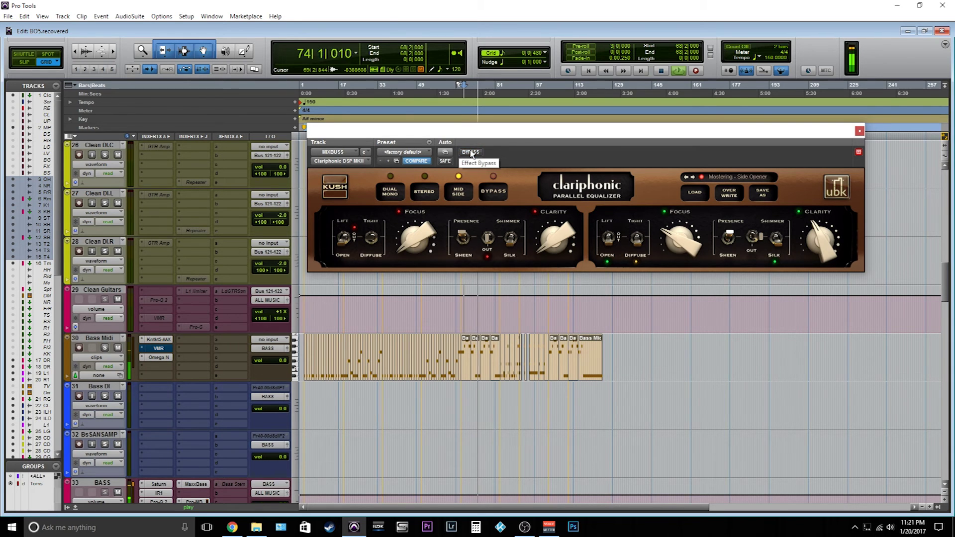
{"action": "left_click", "coordinate": [471, 152]}
{"action": "left_click", "coordinate": [471, 152]}
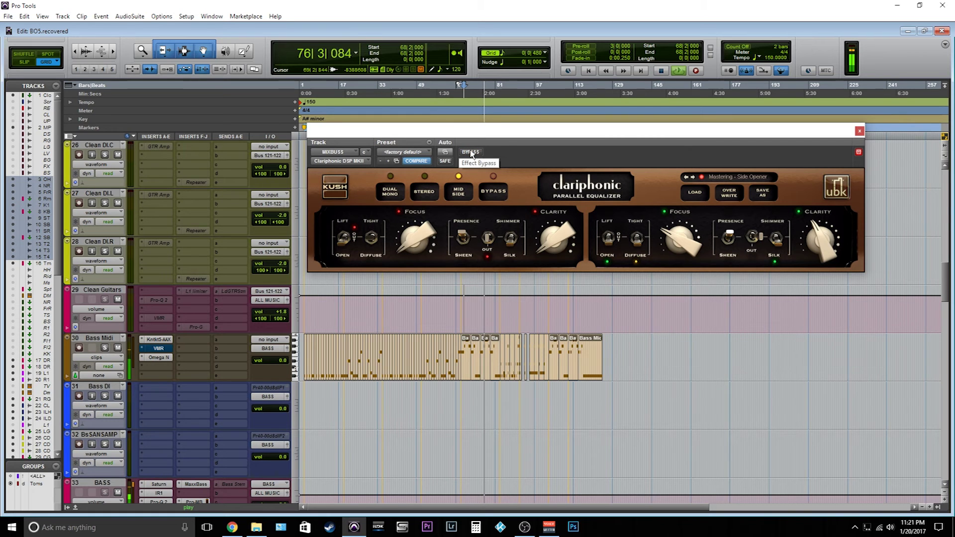
{"action": "key", "text": "space"}
{"action": "scroll", "coordinate": [454, 305], "scroll_direction": "down", "scroll_amount": 14}
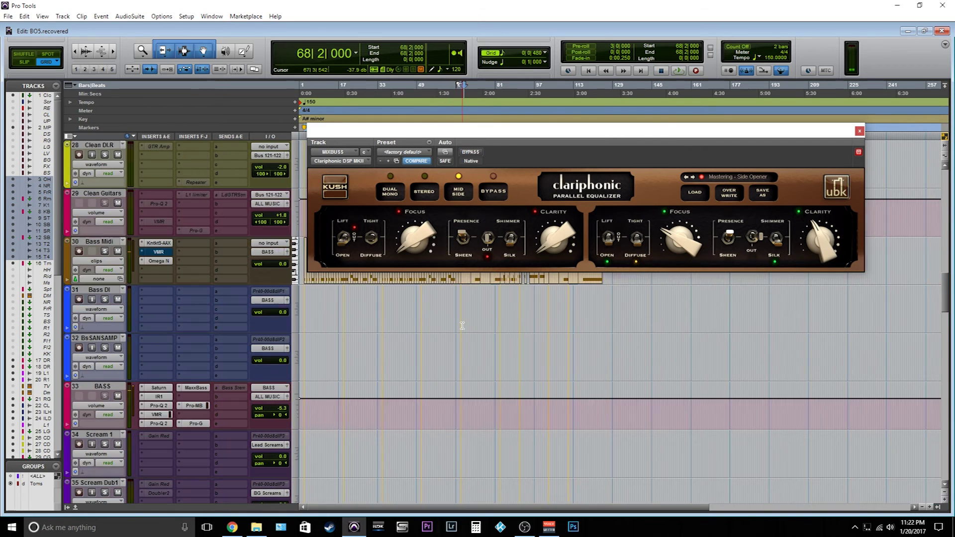
{"action": "scroll", "coordinate": [463, 327], "scroll_direction": "down", "scroll_amount": 10}
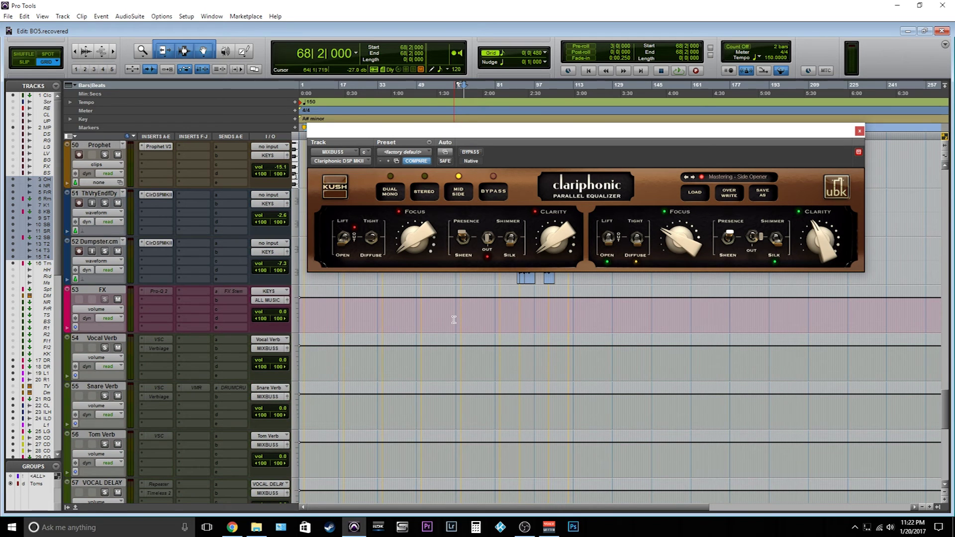
{"action": "left_click", "coordinate": [858, 132]}
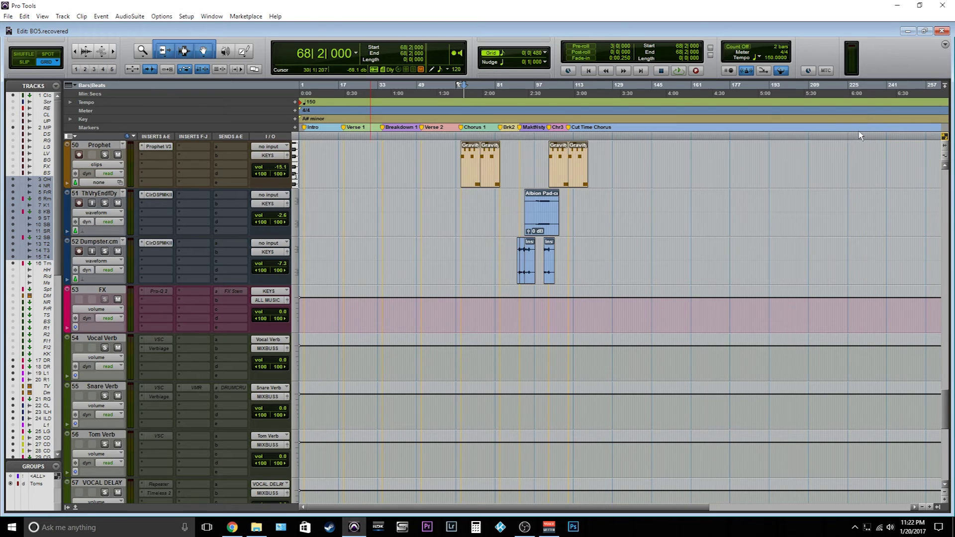
Step: Select the first group of clips on Dumpster.cm starting at 90|1|000 and solo the track
{"action": "left_click", "coordinate": [529, 272]}
{"action": "left_click", "coordinate": [518, 274], "text": "shift"}
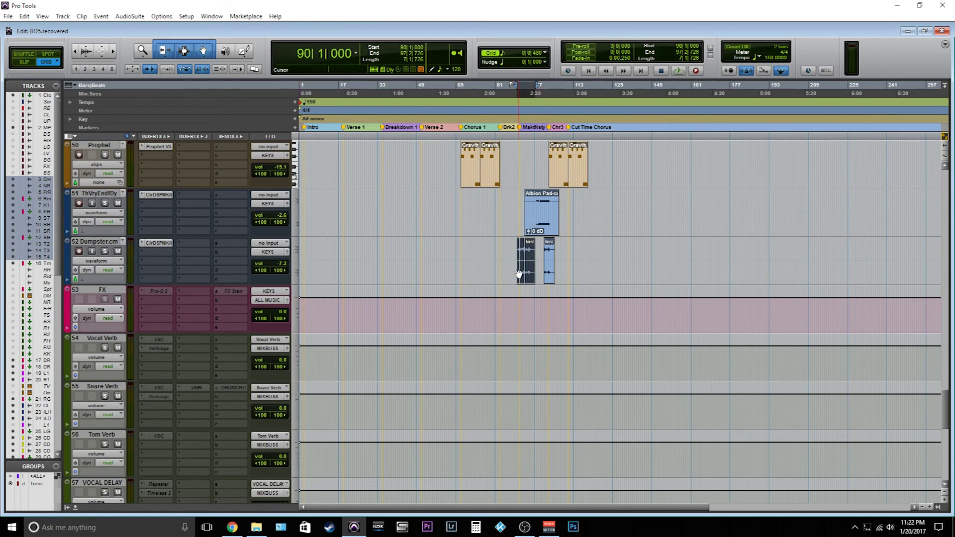
{"action": "left_click", "coordinate": [110, 259]}
{"action": "left_click", "coordinate": [106, 252]}
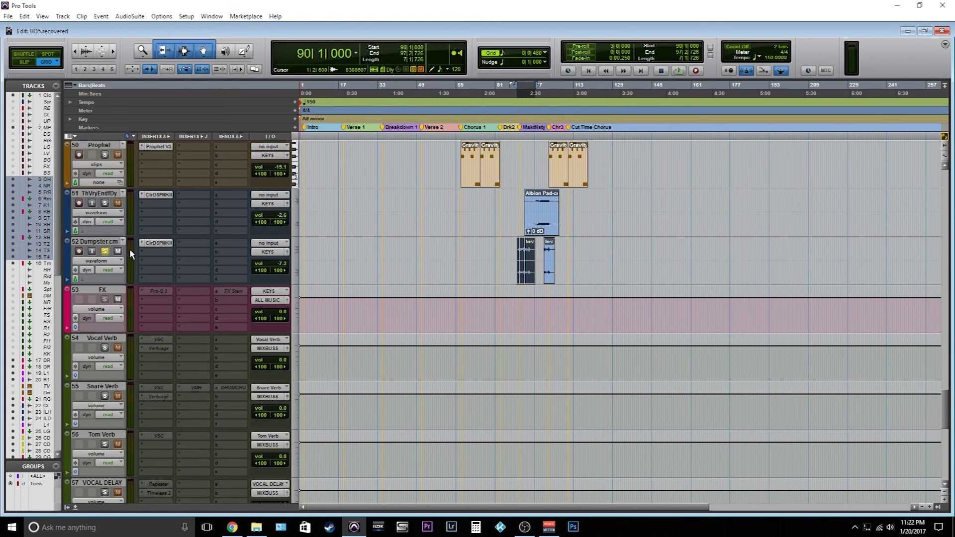
Step: Open Clariphonic DSP MKII on Dumpster.cm and move its window clear of the selected clips
{"action": "key", "text": "ctrl+]"}
{"action": "key", "text": "ctrl+]"}
{"action": "key", "text": "ctrl+]"}
{"action": "left_click", "coordinate": [160, 246]}
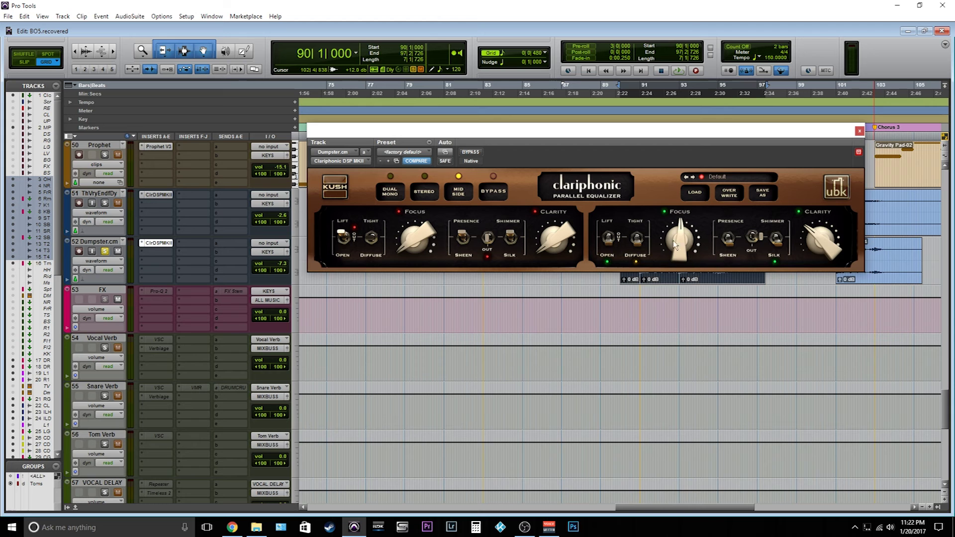
{"action": "left_click_drag", "start_coordinate": [560, 134], "coordinate": [542, 87]}
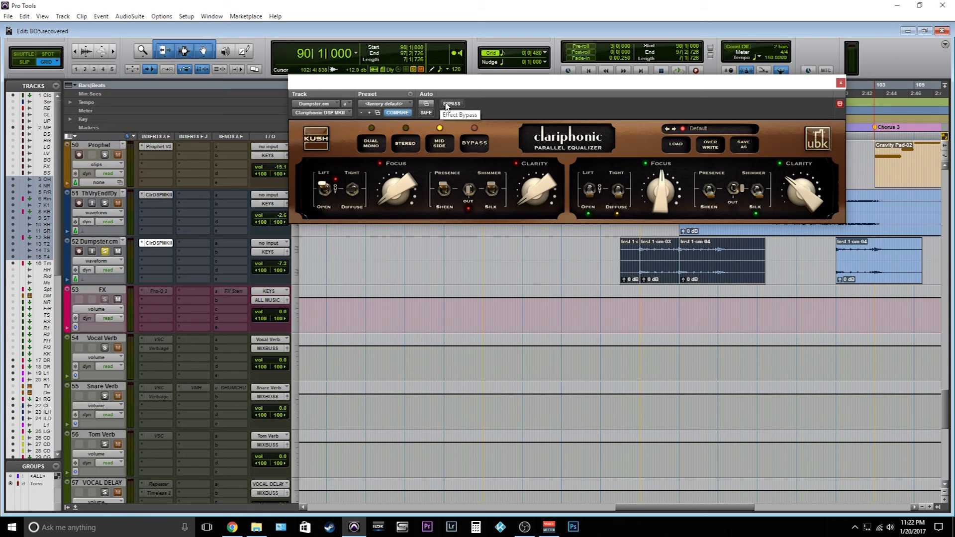
Step: Play the selected Dumpster.cm clips with Clariphonic bypassed and active, leave it active, and stop playback
{"action": "left_click", "coordinate": [450, 104]}
{"action": "key", "text": "space"}
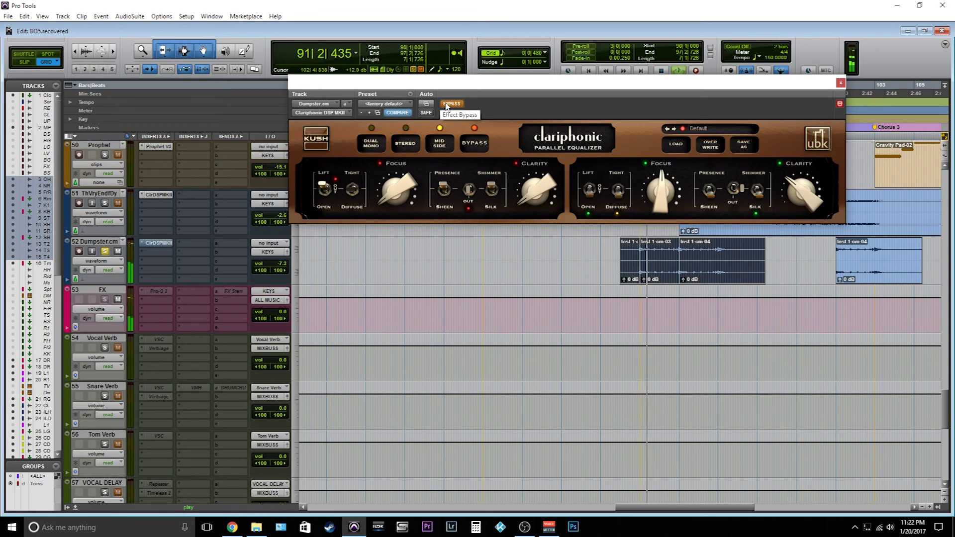
{"action": "left_click", "coordinate": [446, 105]}
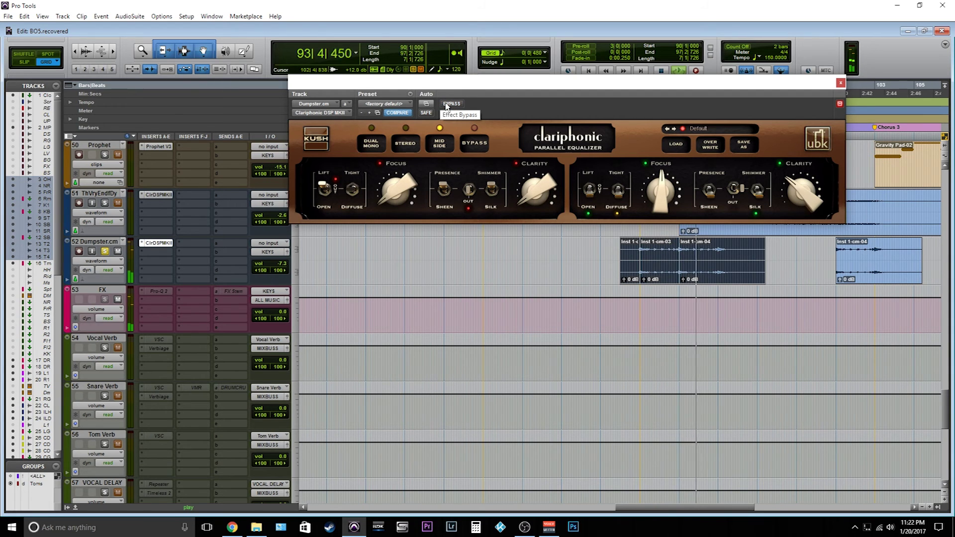
{"action": "key", "text": "space"}
Step: Place the edit cursor at 98|4|000 in the Albion Pad-cm clip and solo its track, ThVryEndfDy, instead of Dumpster.cm
{"action": "scroll", "coordinate": [724, 274], "scroll_direction": "right", "scroll_amount": 2}
{"action": "scroll", "coordinate": [639, 255], "scroll_direction": "up", "scroll_amount": 2}
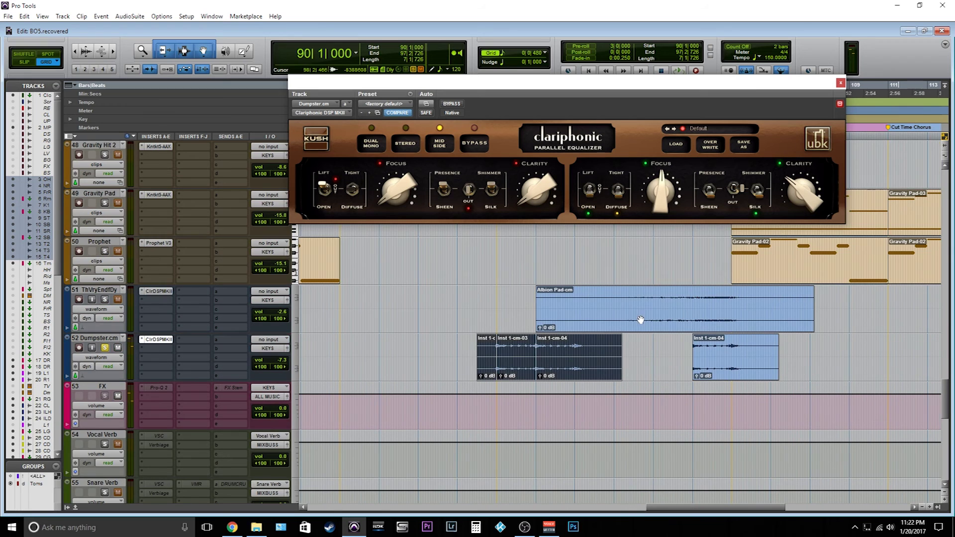
{"action": "left_click", "coordinate": [647, 296]}
{"action": "left_click", "coordinate": [105, 299]}
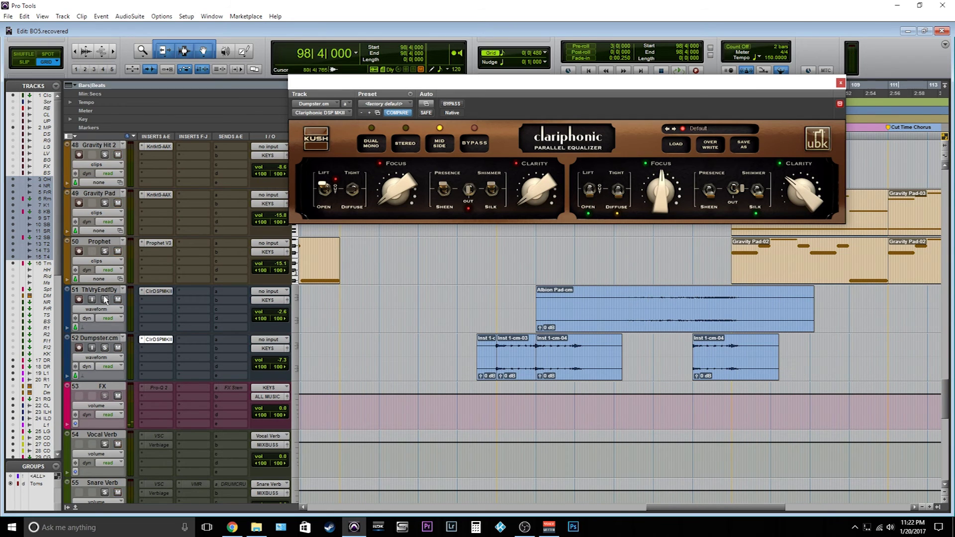
Step: Open ThVryEndfDy's Clariphonic DSP MKII, play from 98|4|000 comparing it bypassed and active, leave it active, and close its window
{"action": "left_click", "coordinate": [155, 293]}
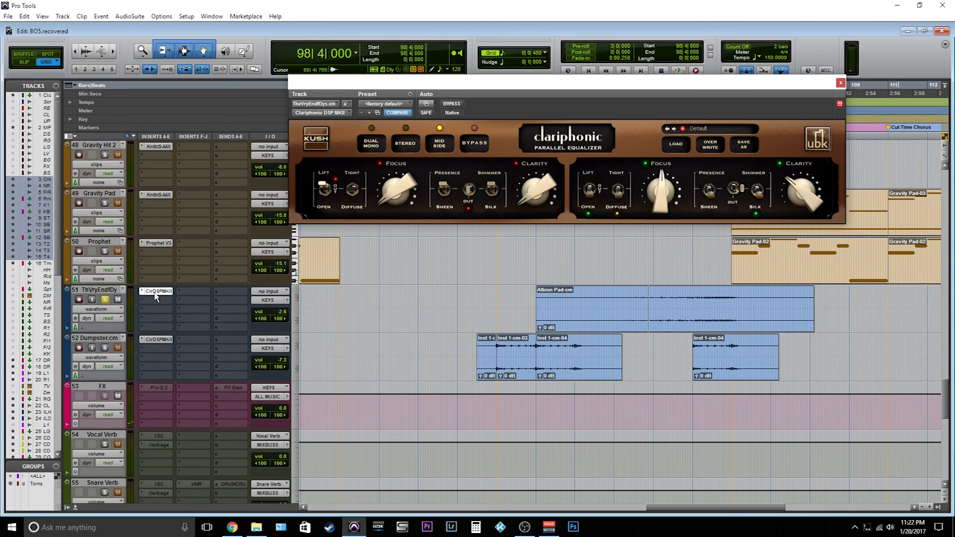
{"action": "left_click", "coordinate": [154, 293]}
{"action": "left_click", "coordinate": [154, 293]}
{"action": "key", "text": "space"}
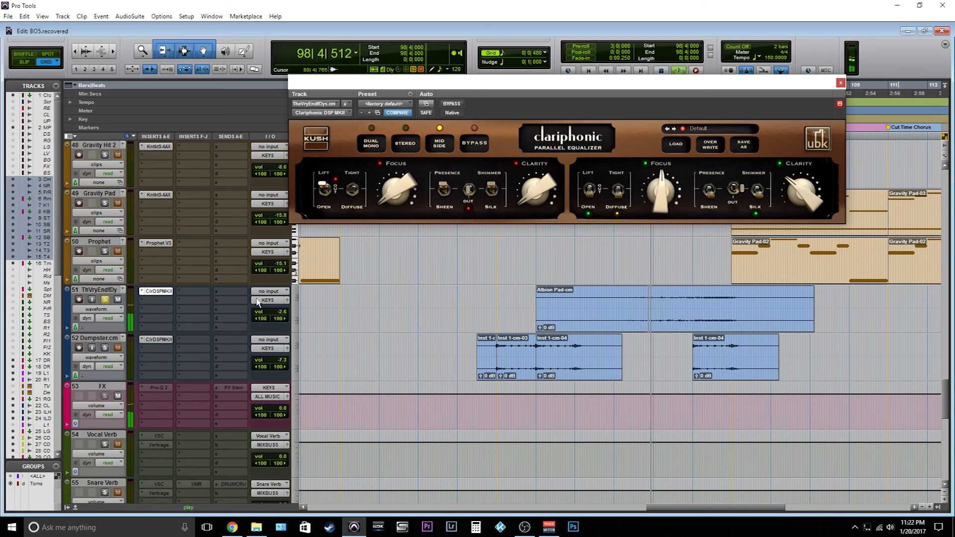
{"action": "left_click", "coordinate": [161, 292], "text": "ctrl"}
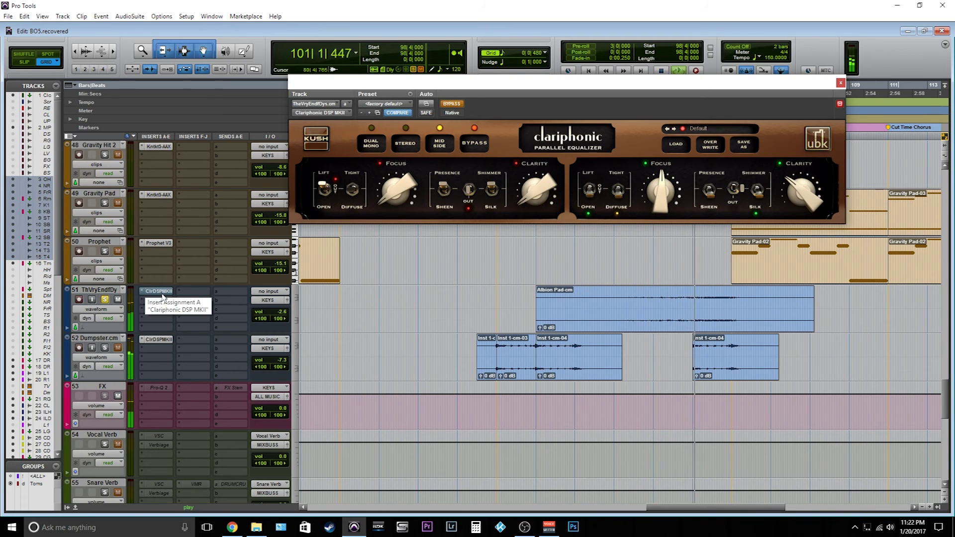
{"action": "left_click", "coordinate": [161, 293], "text": "ctrl"}
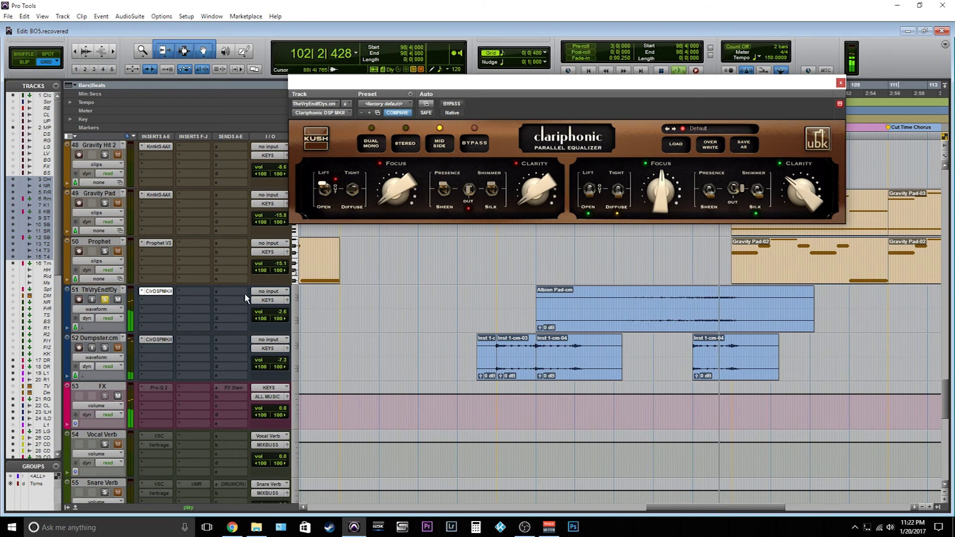
{"action": "key", "text": "space"}
{"action": "left_click", "coordinate": [840, 83]}
Step: Insert the stereo Kush Audio Omega A plug-in in the second insert slot of the ThVryEndfDy track
{"action": "scroll", "coordinate": [696, 243], "scroll_direction": "up", "scroll_amount": 3}
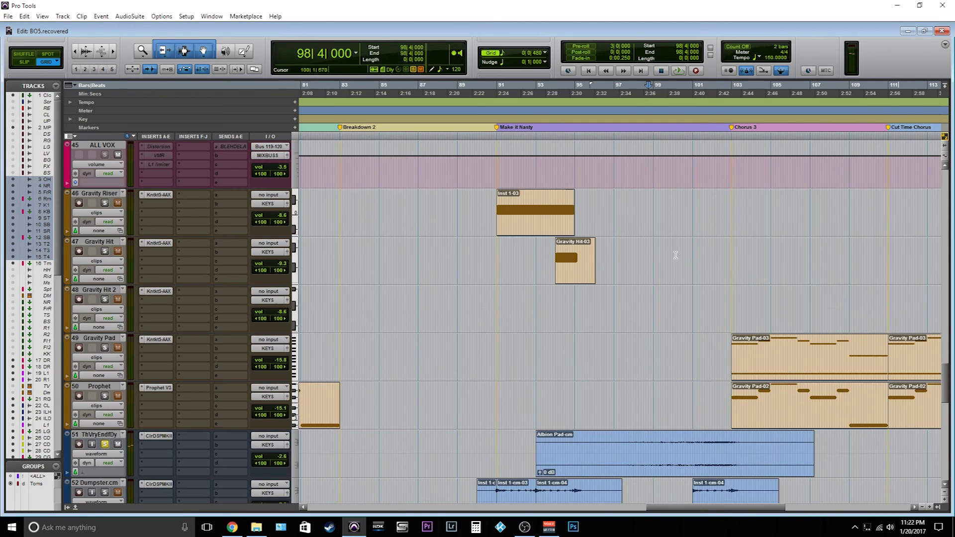
{"action": "key", "text": "ctrl+bracketleft"}
{"action": "key", "text": "ctrl+bracketleft"}
{"action": "scroll", "coordinate": [599, 255], "scroll_direction": "down", "scroll_amount": 8}
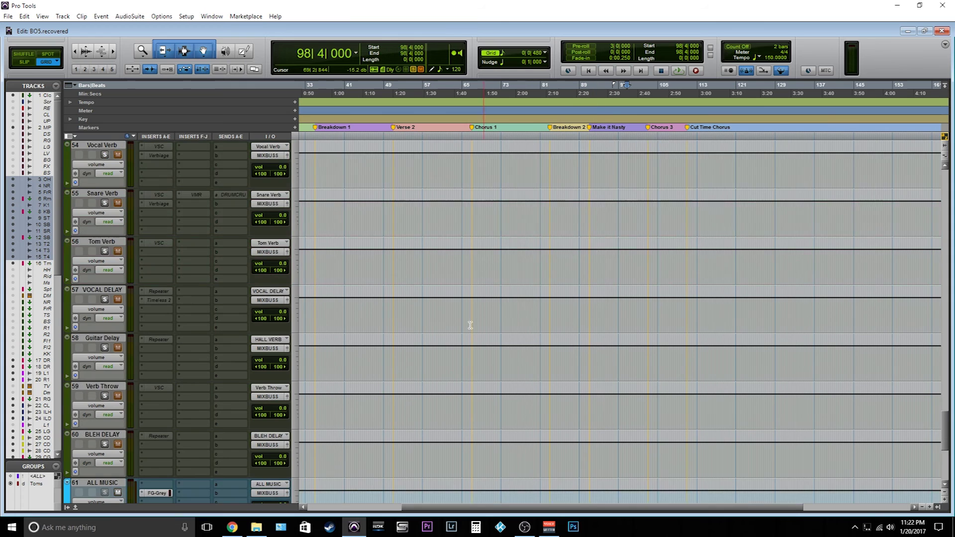
{"action": "scroll", "coordinate": [168, 209], "scroll_direction": "up", "scroll_amount": 4}
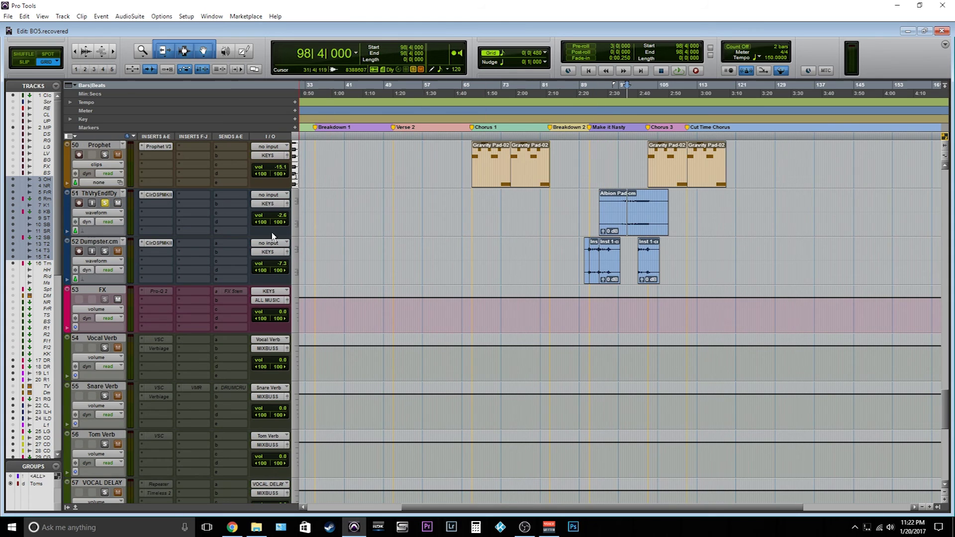
{"action": "left_click", "coordinate": [161, 203]}
{"action": "mouse_move", "coordinate": [178, 221]}
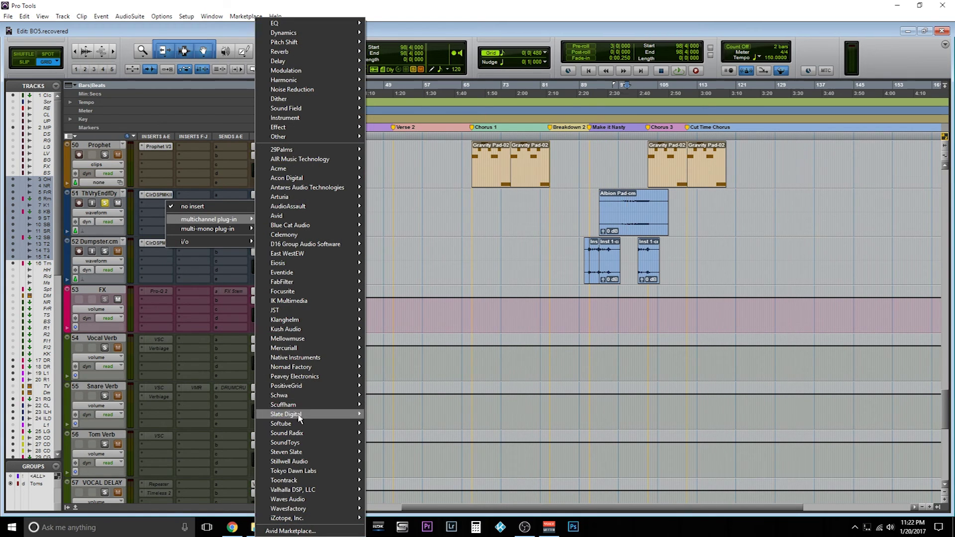
{"action": "mouse_move", "coordinate": [289, 329]}
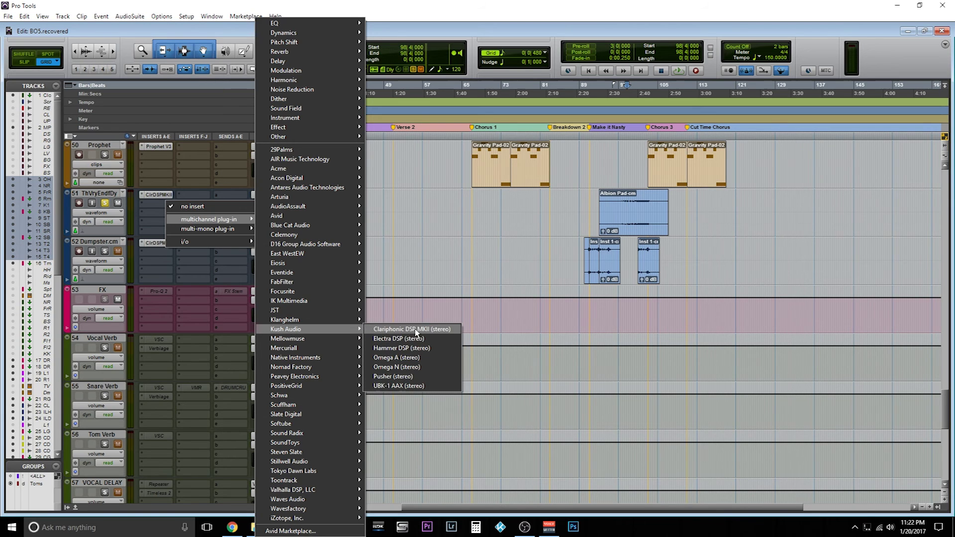
{"action": "left_click", "coordinate": [408, 357]}
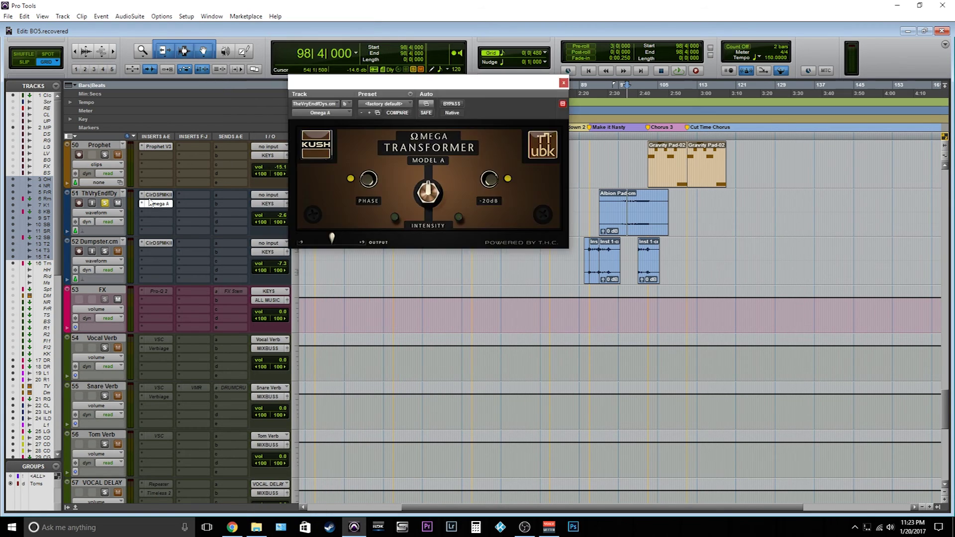
Step: Replace Omega A with the stereo Kush Audio Pusher and move its window below the timeline markers
{"action": "left_click", "coordinate": [331, 112]}
{"action": "mouse_move", "coordinate": [363, 131]}
{"action": "mouse_move", "coordinate": [479, 330]}
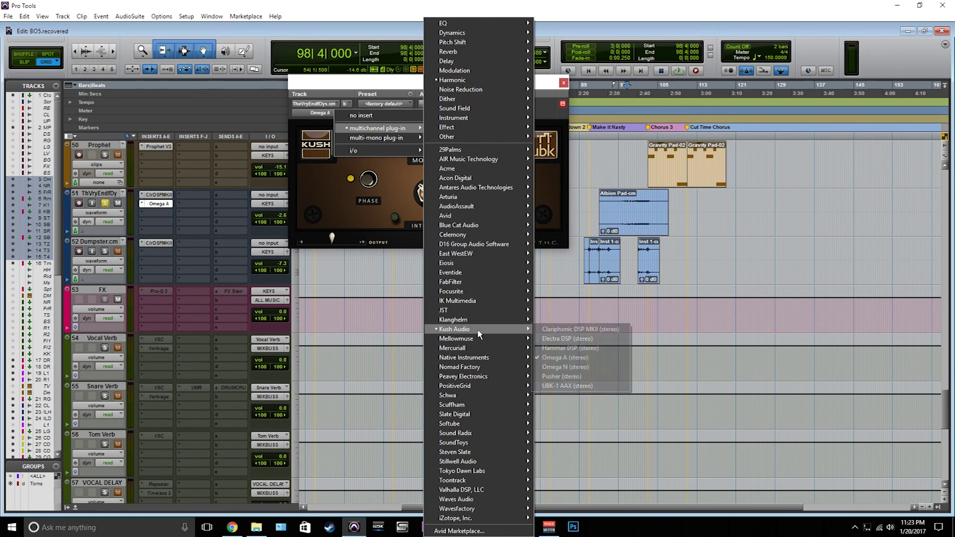
{"action": "left_click", "coordinate": [561, 376]}
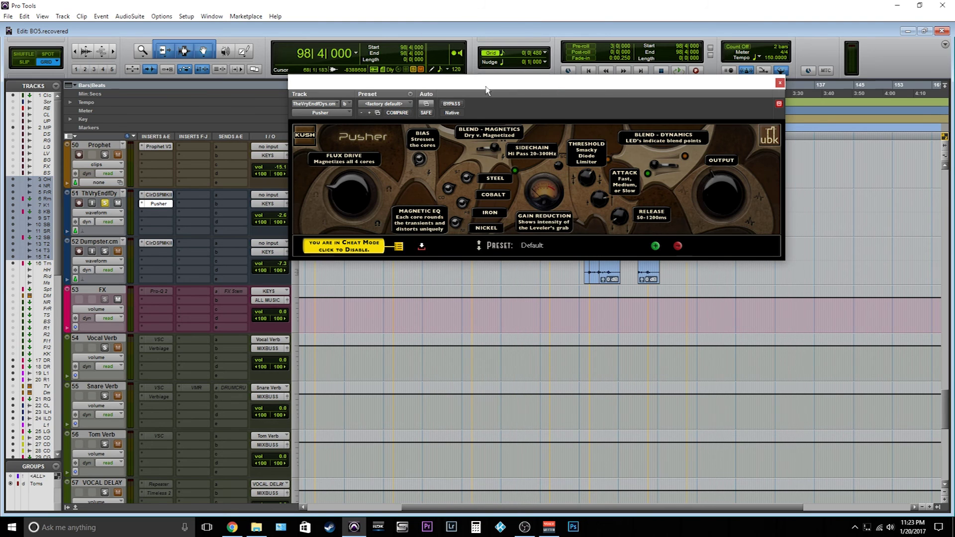
{"action": "left_click_drag", "start_coordinate": [480, 88], "coordinate": [479, 144]}
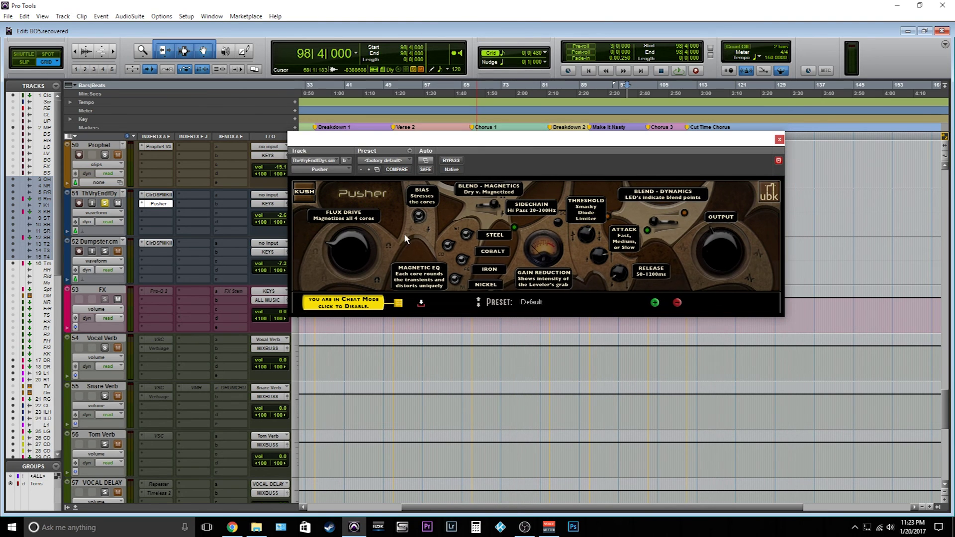
Step: Toggle Pusher's Cheat Mode to compare the interface with and without control labels, leaving the labels off
{"action": "left_click", "coordinate": [398, 304]}
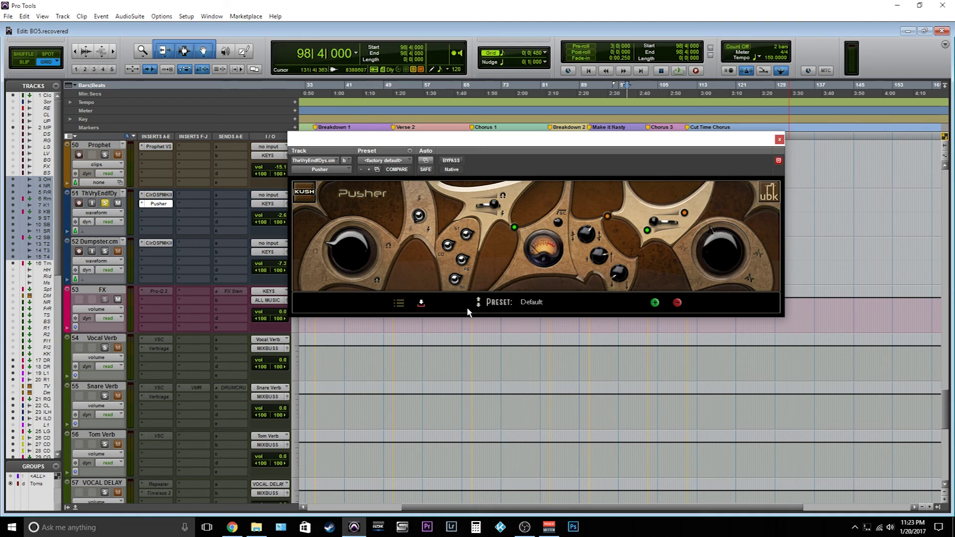
{"action": "left_click", "coordinate": [399, 303]}
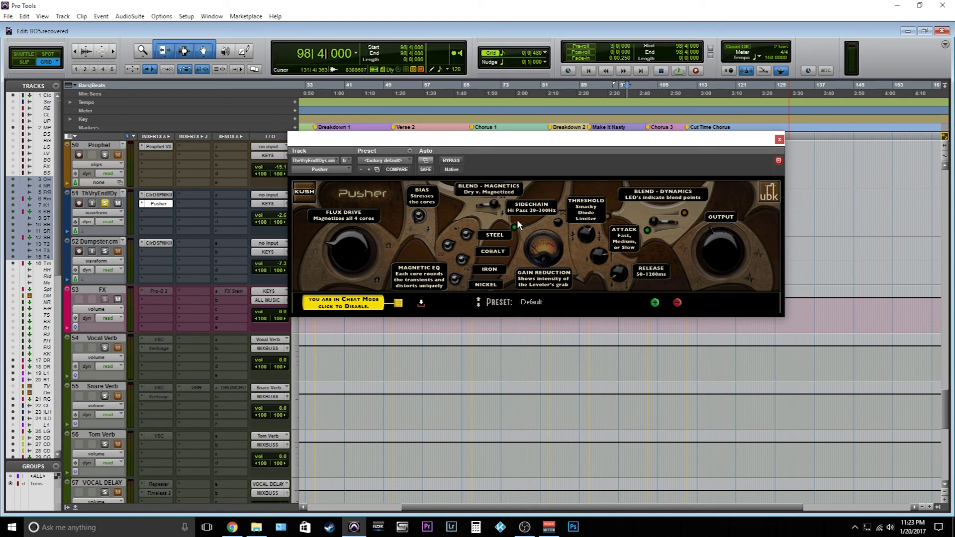
{"action": "left_click", "coordinate": [398, 302]}
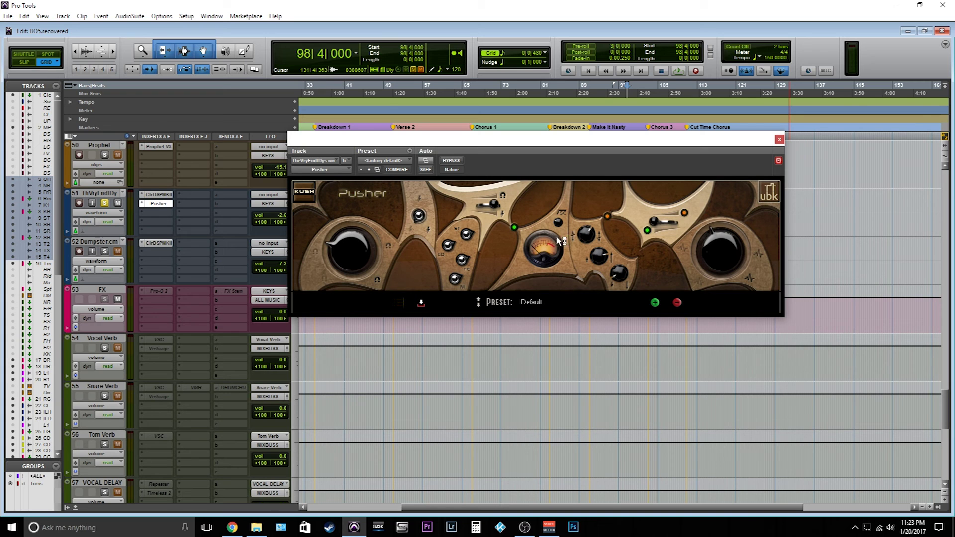
Step: Try Pusher's Drums - Filthy Backwards Pump preset and load Magnetic - Clipped Cobalt in its place
{"action": "left_click", "coordinate": [552, 304]}
{"action": "left_click", "coordinate": [542, 302]}
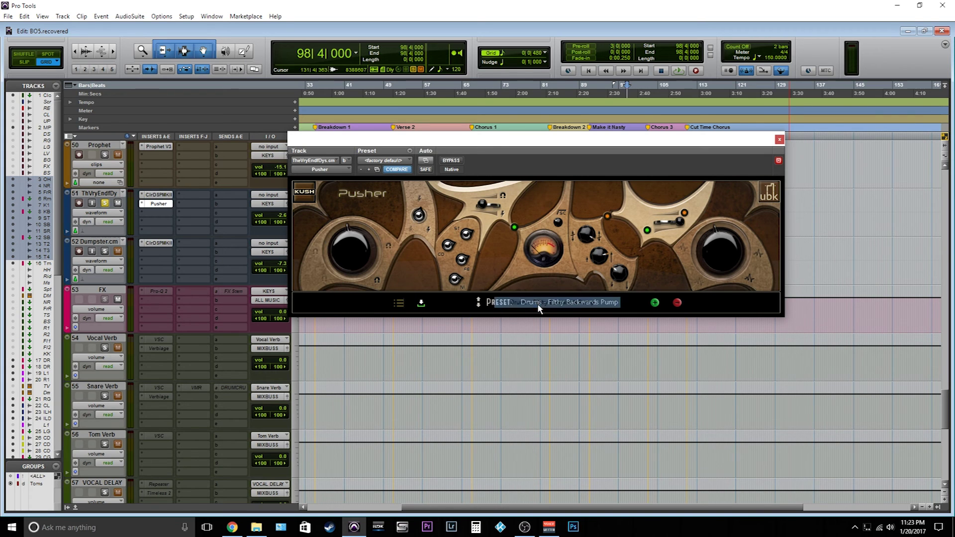
{"action": "left_click", "coordinate": [539, 304]}
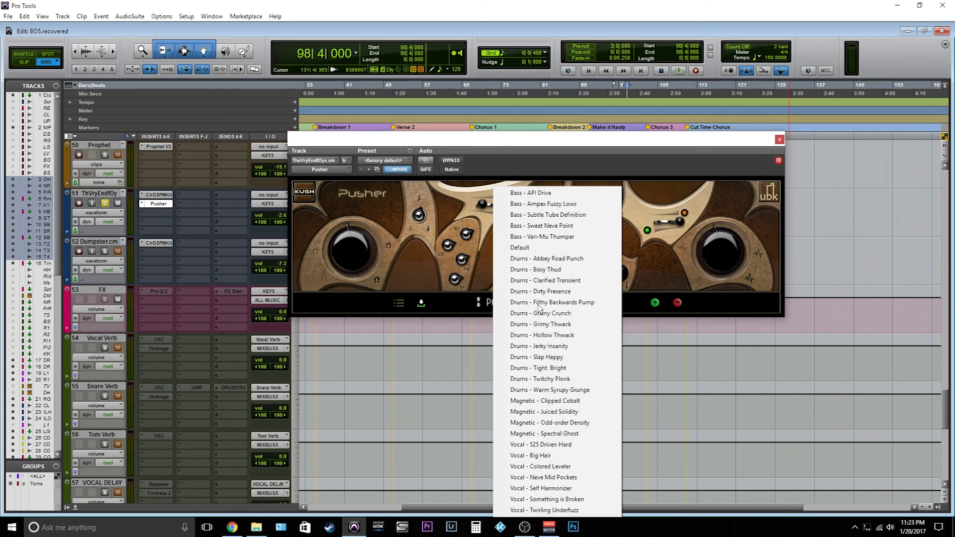
{"action": "left_click", "coordinate": [560, 401]}
Step: Remove Pusher from ThVryEndfDy's second insert slot and close the empty plug-in window
{"action": "left_click", "coordinate": [155, 203]}
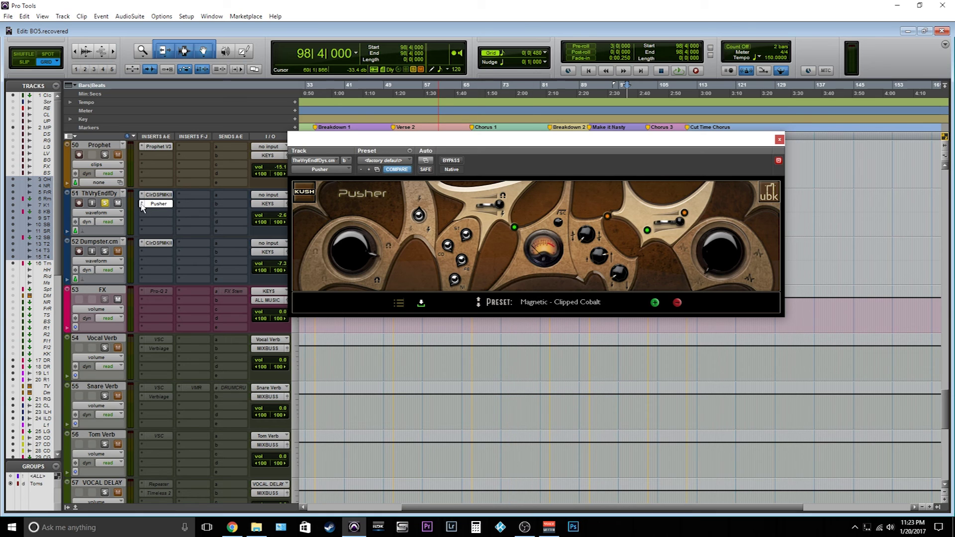
{"action": "left_click", "coordinate": [159, 206]}
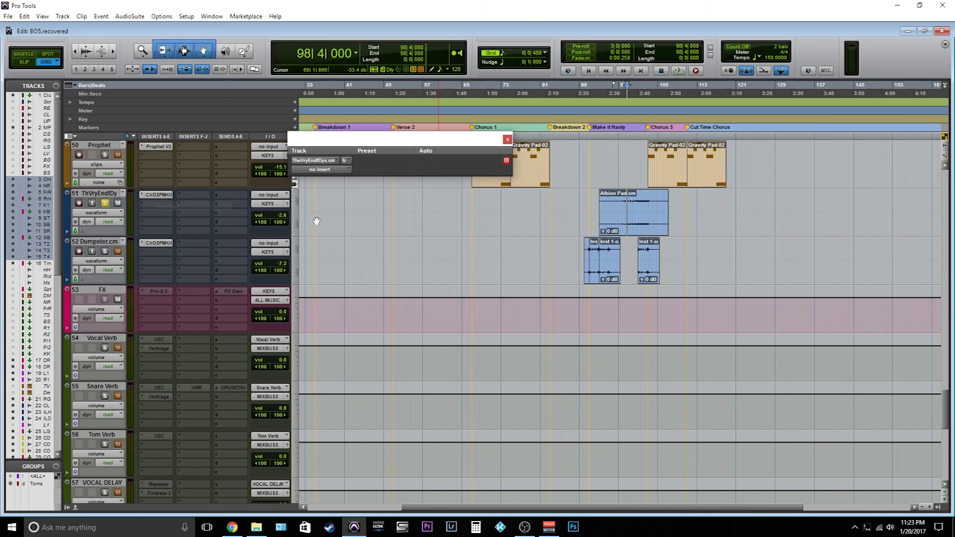
{"action": "left_click", "coordinate": [507, 139]}
Step: Open ThVryEndfDy's Clariphonic DSP MKII, review the list of stereo Kush Audio plug-ins without changing the insert, and close the window
{"action": "left_click", "coordinate": [161, 197]}
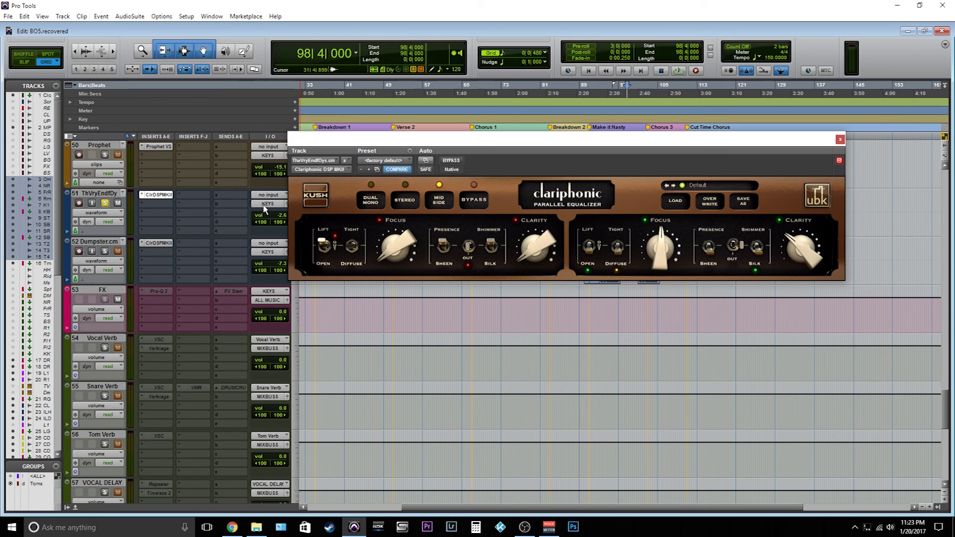
{"action": "left_click", "coordinate": [341, 171]}
{"action": "mouse_move", "coordinate": [382, 185]}
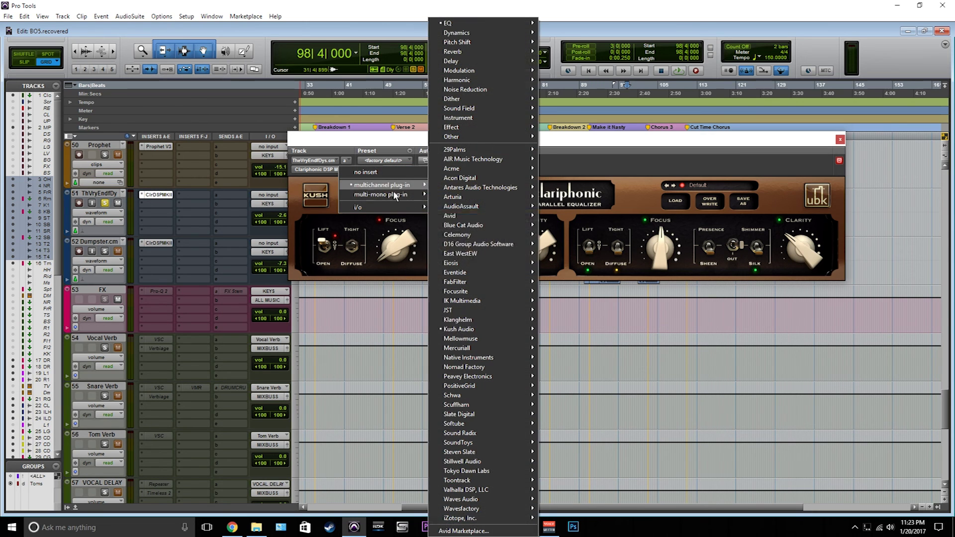
{"action": "mouse_move", "coordinate": [462, 331]}
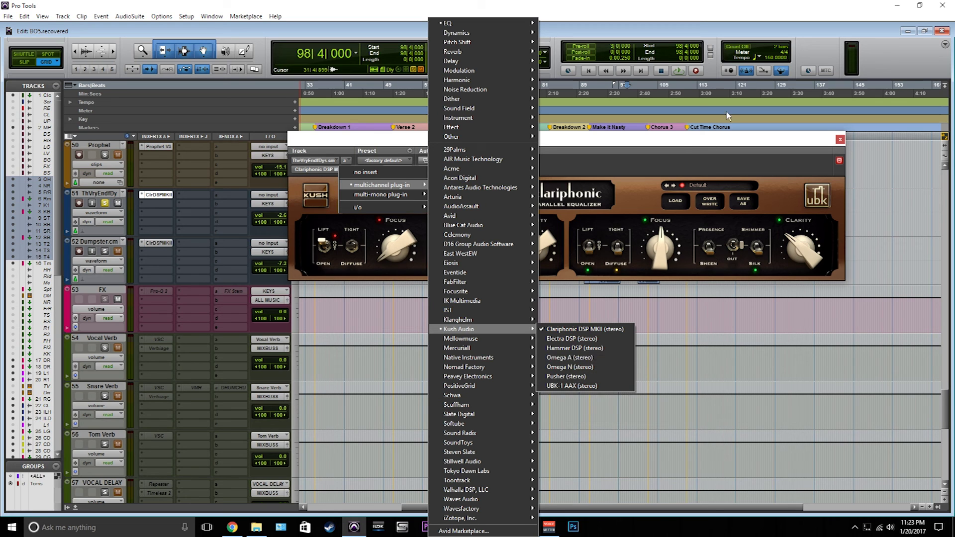
{"action": "left_click", "coordinate": [840, 139]}
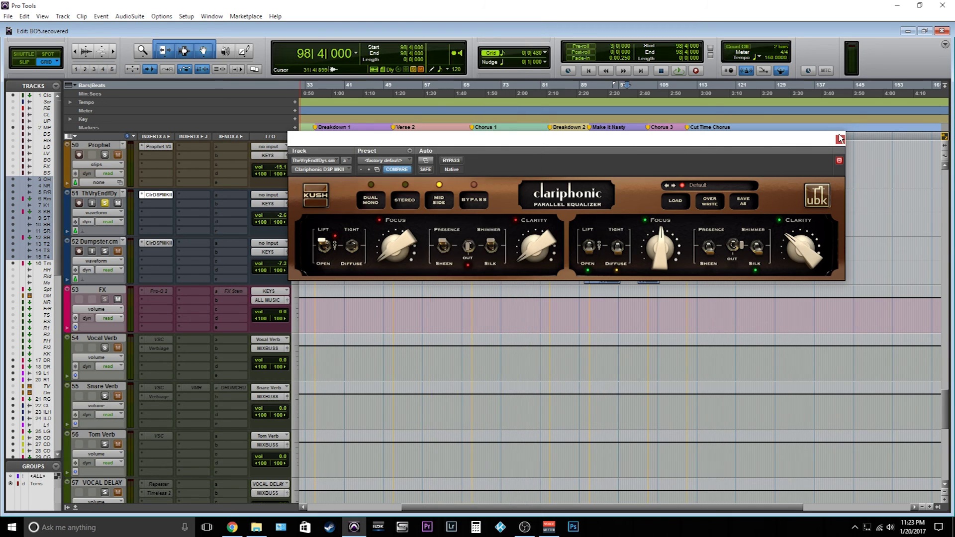
{"action": "left_click", "coordinate": [842, 142]}
{"action": "scroll", "coordinate": [499, 256], "scroll_direction": "up", "scroll_amount": 5}
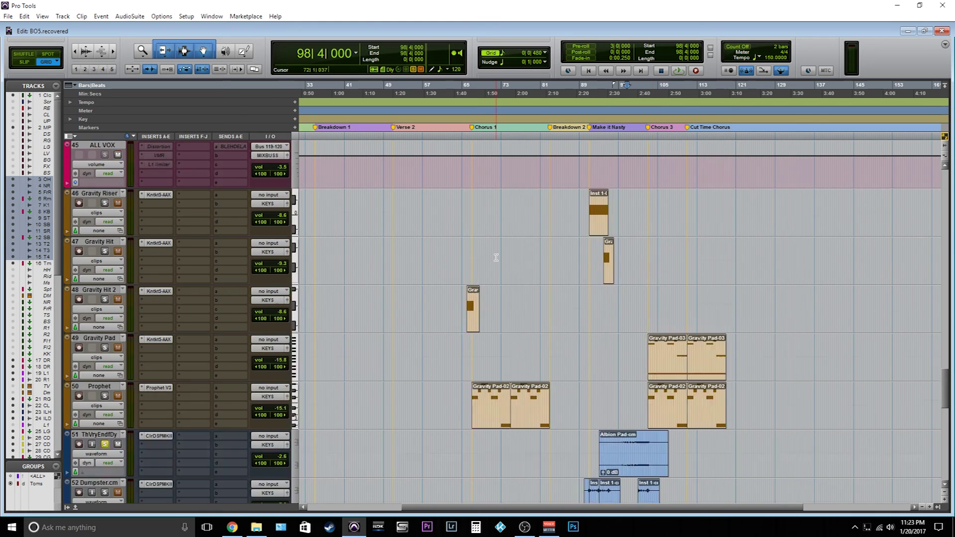
{"action": "scroll", "coordinate": [499, 257], "scroll_direction": "up", "scroll_amount": 7}
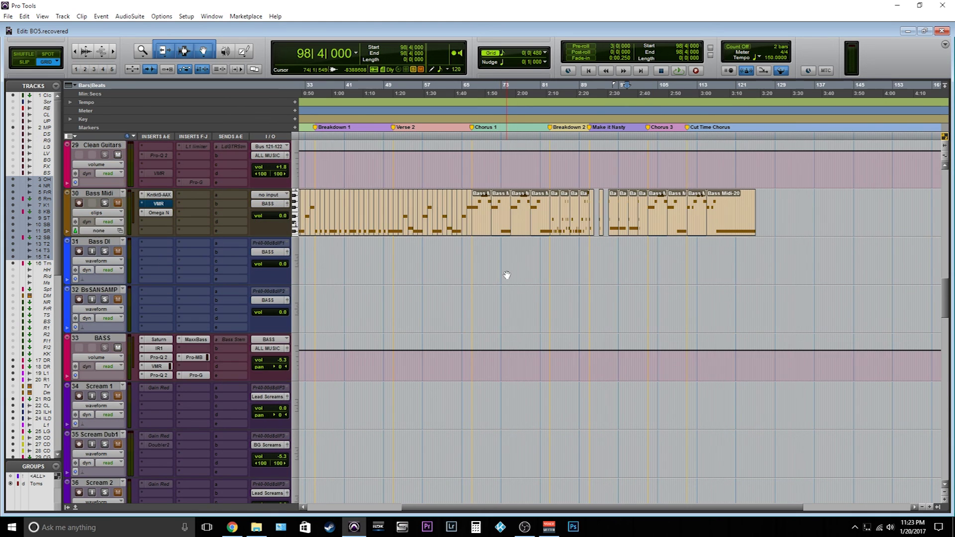
{"action": "scroll", "coordinate": [518, 271], "scroll_direction": "up", "scroll_amount": 1}
{"action": "scroll", "coordinate": [518, 269], "scroll_direction": "up", "scroll_amount": 4}
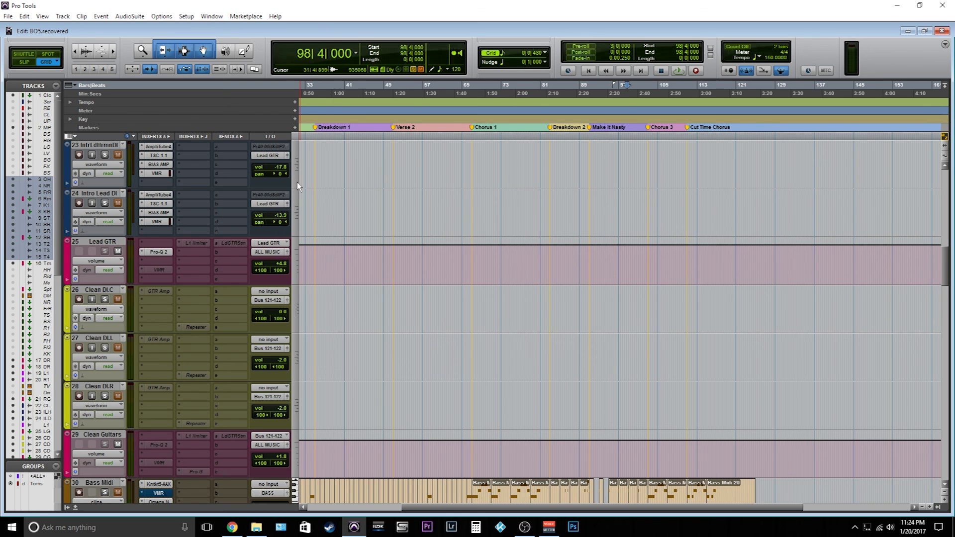
{"action": "scroll", "coordinate": [368, 234], "scroll_direction": "up", "scroll_amount": 6}
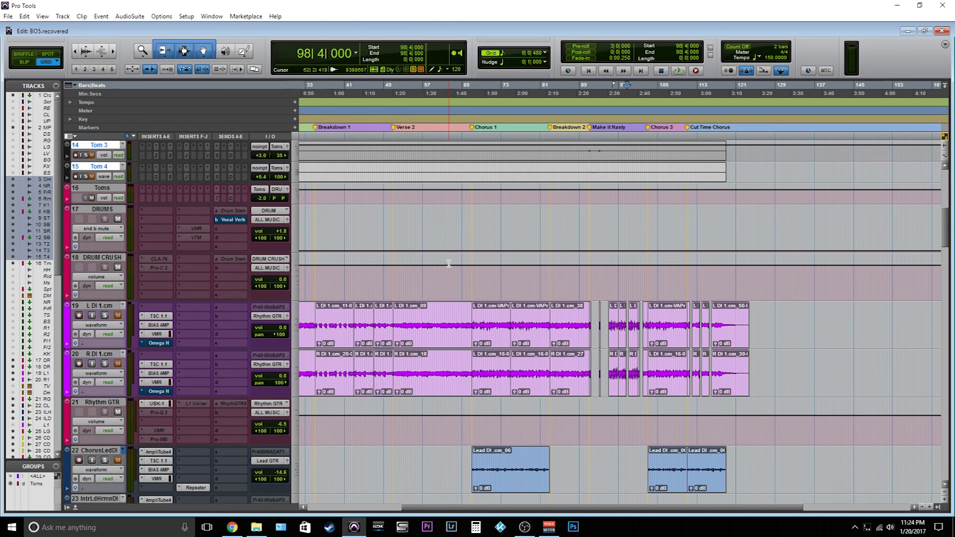